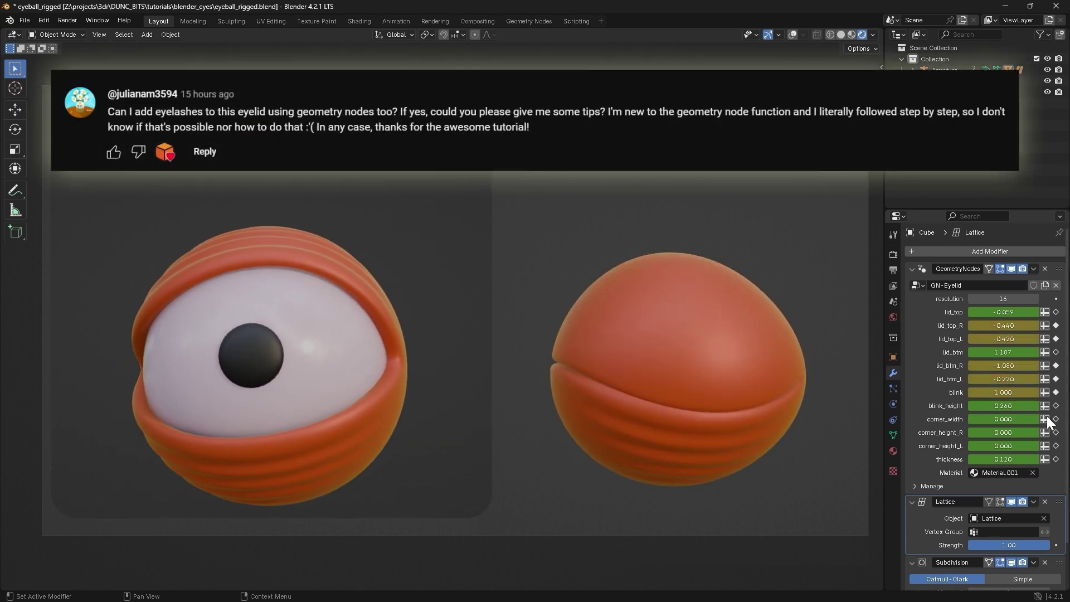
Try out the blink and corner controls of the rigged eyelid.
{"action": "left_click_drag", "start_coordinate": [1001, 393], "coordinate": [886, 380]}
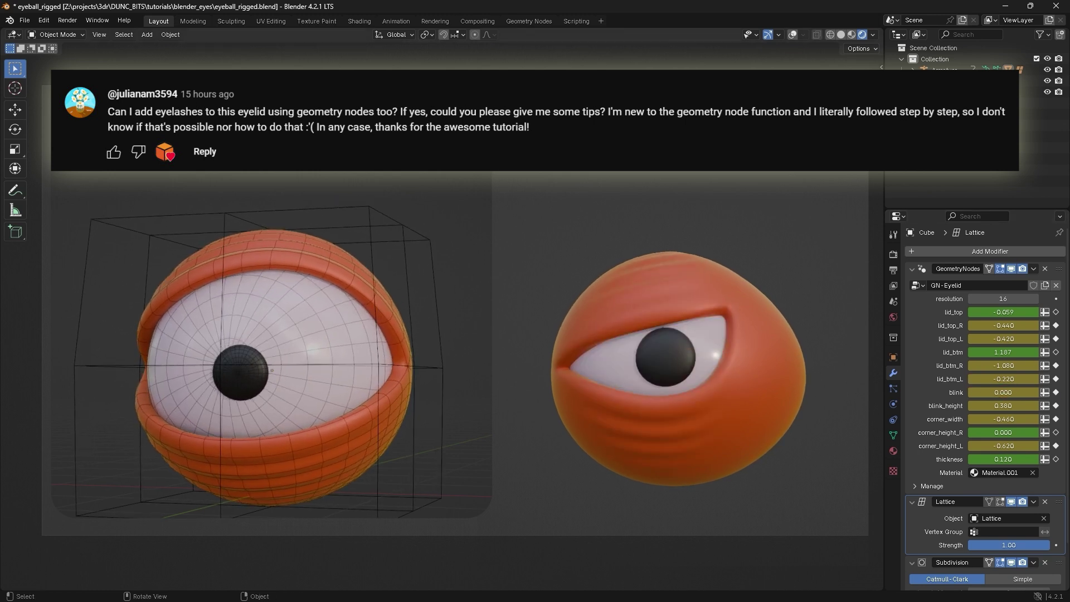
{"action": "left_click_drag", "start_coordinate": [948, 432], "coordinate": [908, 380]}
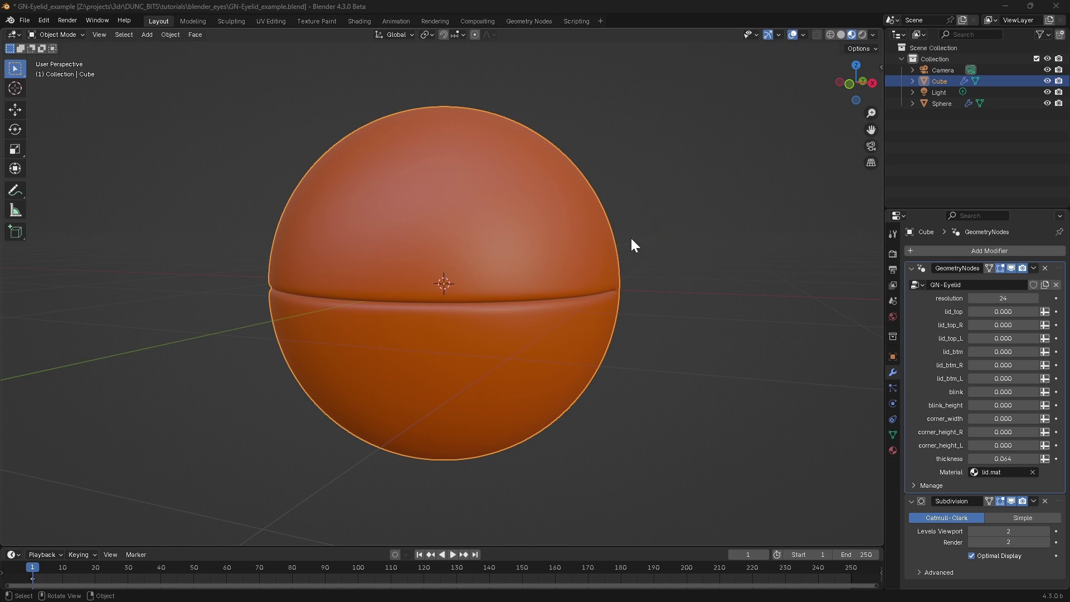
Switch to the Geometry Nodes workspace and open the upper eyelid by setting lid_top to -0.460.
{"action": "left_click", "coordinate": [528, 21]}
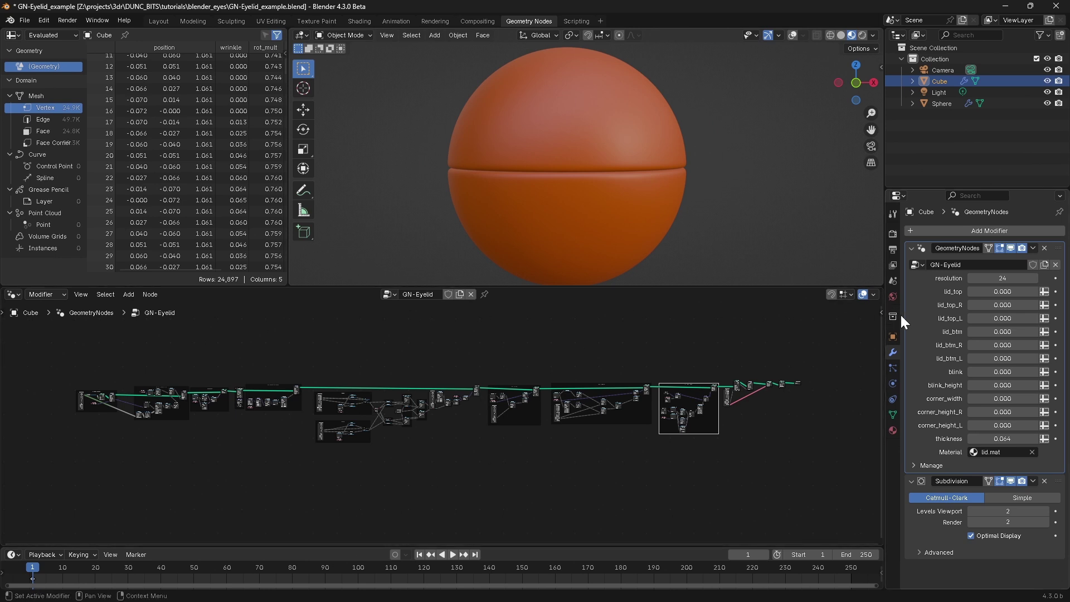
{"action": "key", "text": "a"}
{"action": "mouse_move", "coordinate": [984, 291]}
{"action": "left_mouse_down"}
{"action": "mouse_move", "coordinate": [1005, 292]}
{"action": "mouse_move", "coordinate": [989, 291]}
{"action": "left_mouse_up"}
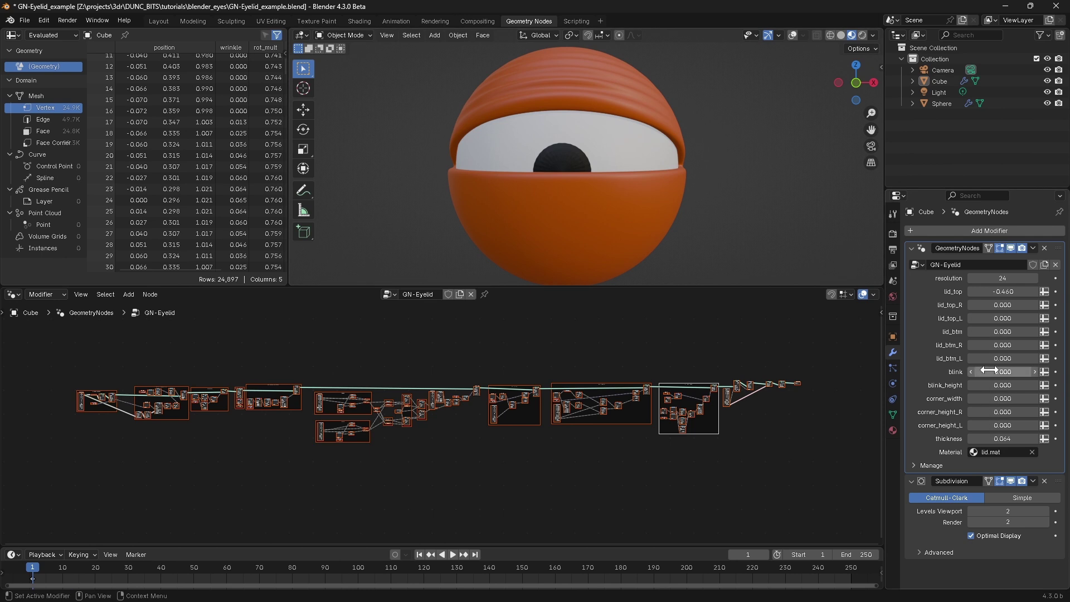
{"action": "middle_click_drag", "start_coordinate": [711, 195], "coordinate": [660, 203]}
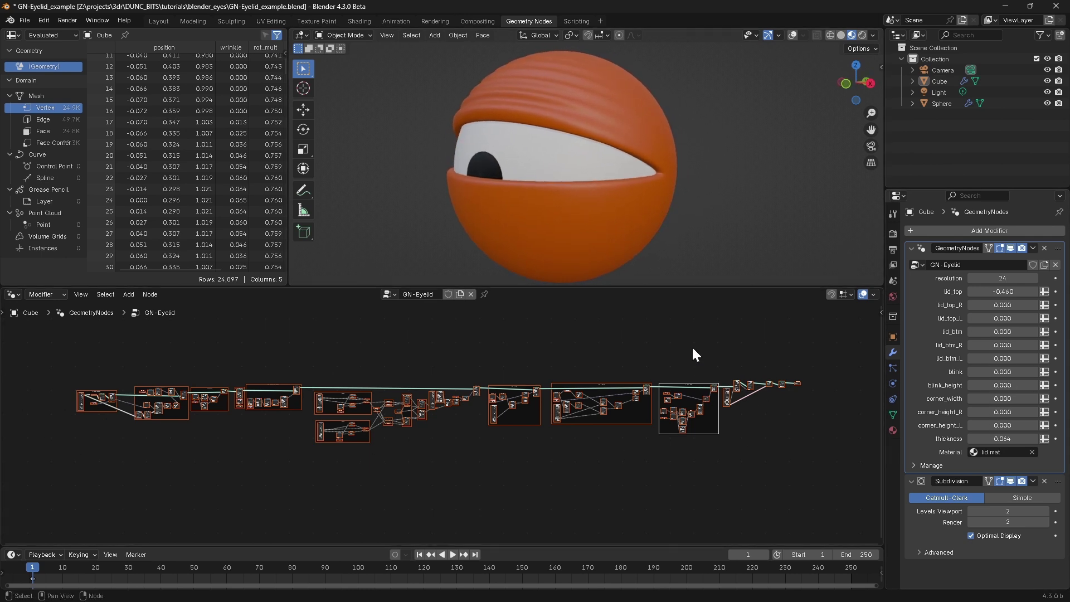
Examine the wrinkles on the upper lid and the Drive Wrinkles, Extrude Mesh and Store Named Attribute nodes in GN-Eyelid.
{"action": "scroll", "coordinate": [613, 133], "scroll_direction": "up", "scroll_amount": 6}
{"action": "middle_click_drag", "start_coordinate": [611, 174], "coordinate": [592, 216]}
{"action": "scroll", "coordinate": [524, 356], "scroll_direction": "up", "scroll_amount": 5}
{"action": "scroll", "coordinate": [484, 362], "scroll_direction": "up", "scroll_amount": 4}
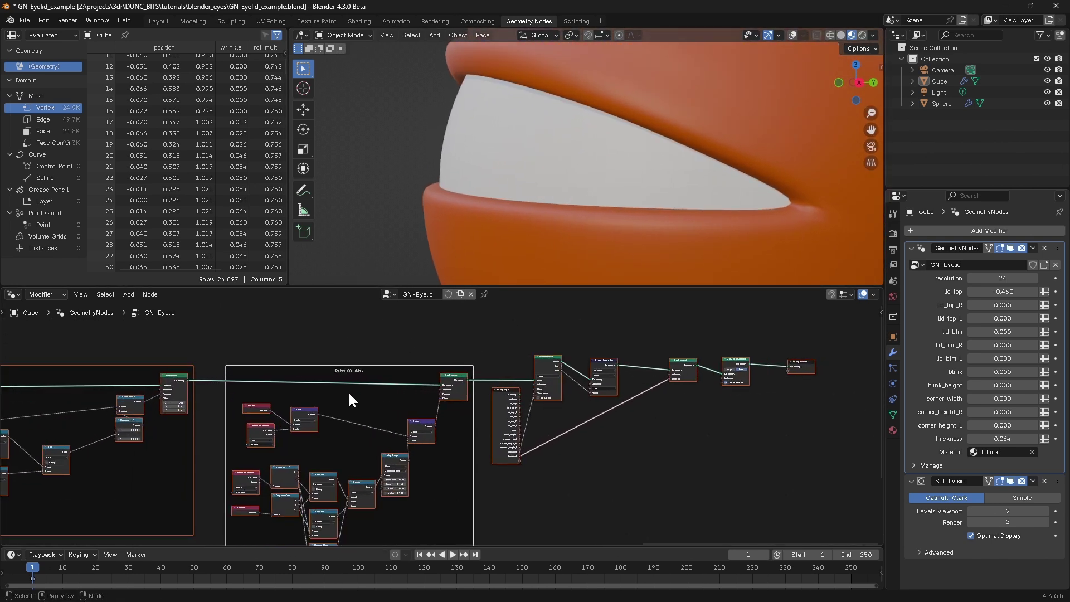
{"action": "middle_click_drag", "start_coordinate": [448, 260], "coordinate": [474, 176]}
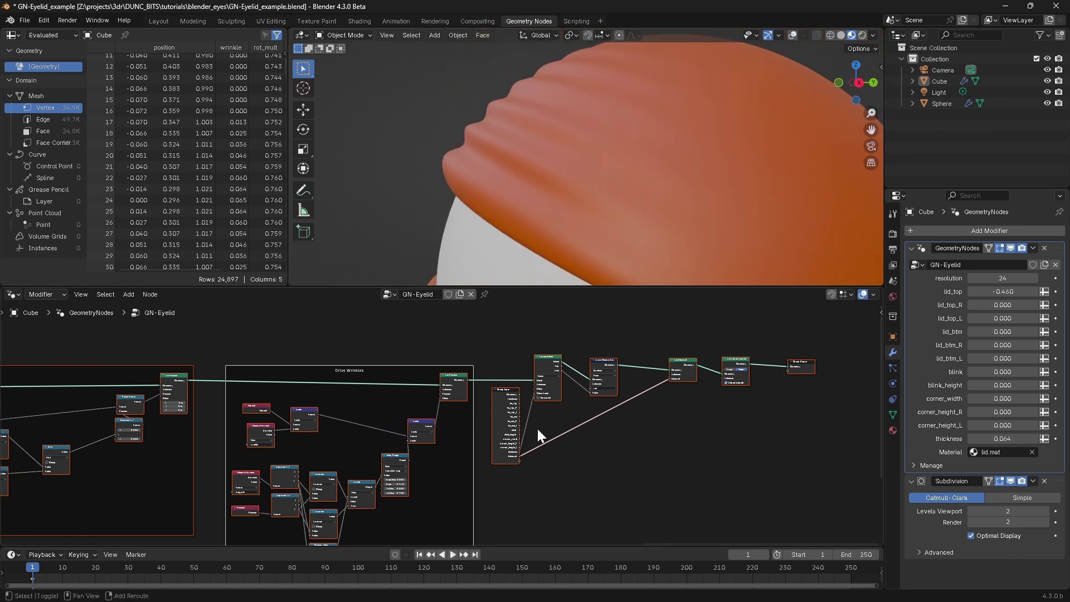
{"action": "middle_click_drag", "start_coordinate": [524, 388], "coordinate": [502, 376]}
{"action": "scroll", "coordinate": [502, 377], "scroll_direction": "up", "scroll_amount": 4}
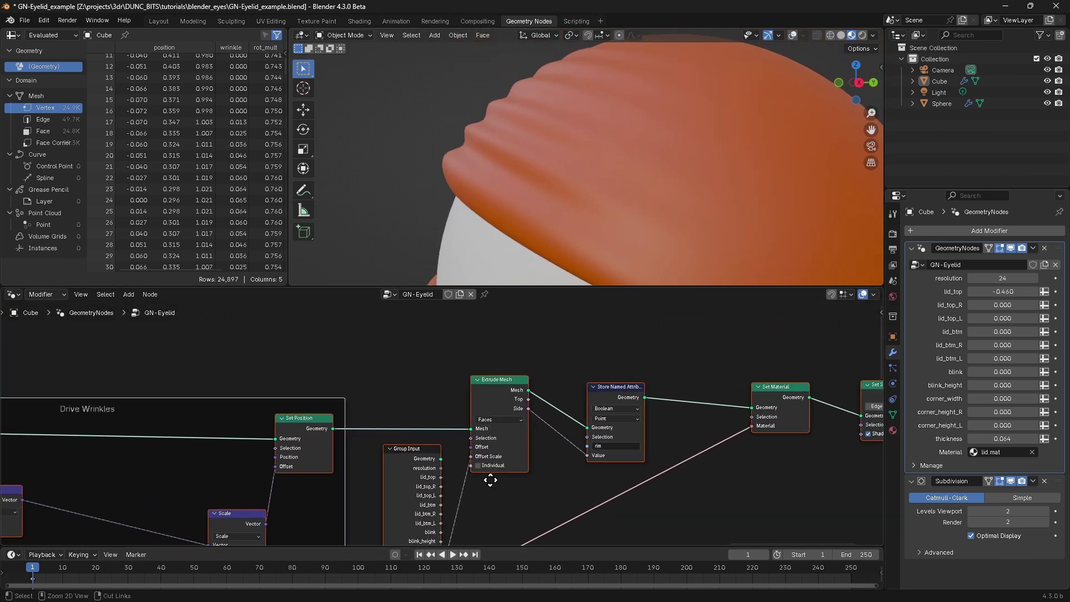
{"action": "middle_click_drag", "start_coordinate": [562, 262], "coordinate": [349, 282]}
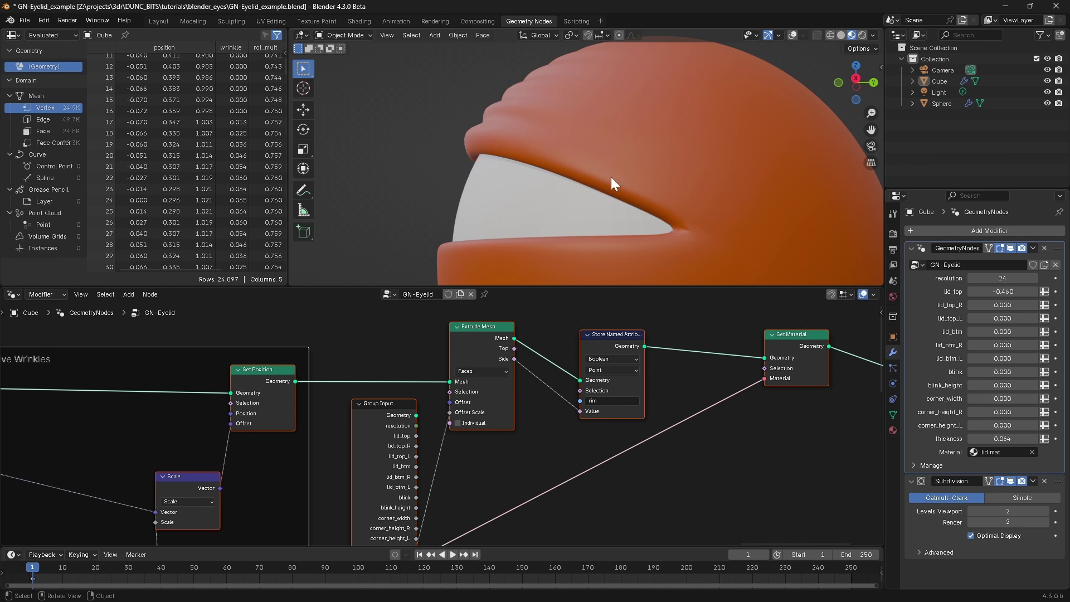
{"action": "middle_click_drag", "start_coordinate": [448, 445], "coordinate": [441, 461], "text": "ctrl"}
{"action": "middle_click_drag", "start_coordinate": [343, 465], "coordinate": [506, 375]}
{"action": "middle_click_drag", "start_coordinate": [251, 384], "coordinate": [413, 409]}
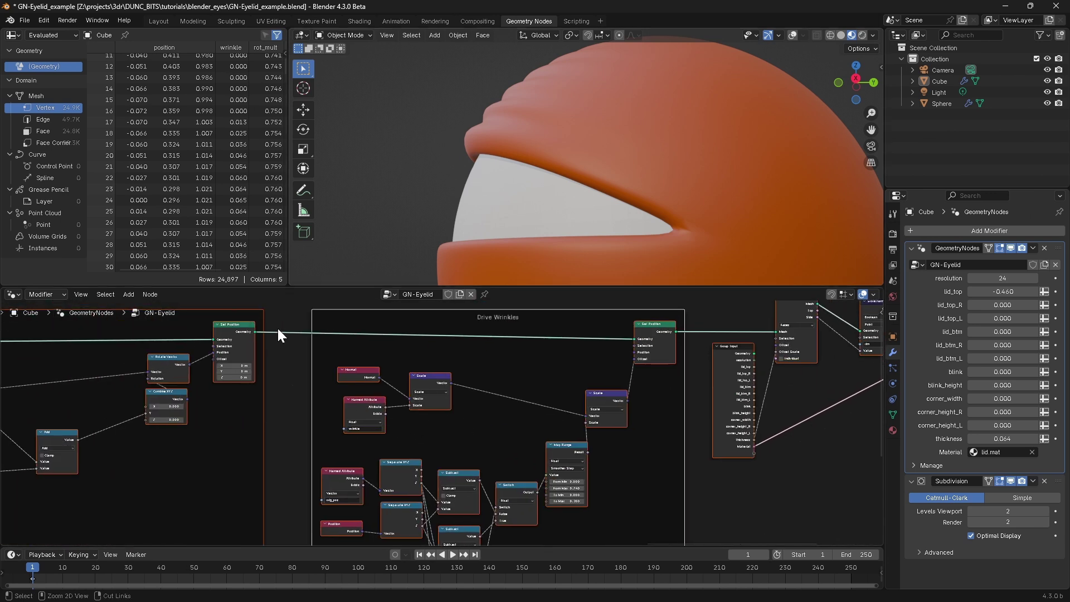
Cut the geometry links on both sides of the Drive Wrinkles frame and move the frame past the Set Material node.
{"action": "right_click_drag", "start_coordinate": [277, 328], "coordinate": [279, 348], "text": "ctrl"}
{"action": "right_click_drag", "start_coordinate": [701, 329], "coordinate": [696, 374], "text": "ctrl"}
{"action": "middle_click_drag", "start_coordinate": [696, 373], "coordinate": [526, 410]}
{"action": "middle_click_drag", "start_coordinate": [527, 409], "coordinate": [590, 480], "text": "ctrl"}
{"action": "middle_click_drag", "start_coordinate": [590, 481], "coordinate": [509, 481]}
{"action": "left_click", "coordinate": [303, 384]}
{"action": "left_click_drag", "start_coordinate": [304, 384], "coordinate": [709, 417]}
{"action": "left_click_drag", "start_coordinate": [384, 363], "coordinate": [623, 478]}
{"action": "left_click_drag", "start_coordinate": [623, 377], "coordinate": [387, 391]}
Reconnect the geometry from the Set Position node before the gap to Extrude Mesh.
{"action": "middle_click_drag", "start_coordinate": [210, 409], "coordinate": [187, 384], "text": "ctrl"}
{"action": "middle_click_drag", "start_coordinate": [187, 385], "coordinate": [404, 390]}
{"action": "left_click_drag", "start_coordinate": [328, 374], "coordinate": [445, 397]}
Route the geometry from Set Material through the Drive Wrinkles Set Position node into Set Shade Smooth.
{"action": "middle_click_drag", "start_coordinate": [644, 378], "coordinate": [390, 390]}
{"action": "middle_click_drag", "start_coordinate": [552, 424], "coordinate": [580, 440], "text": "ctrl"}
{"action": "middle_click_drag", "start_coordinate": [802, 369], "coordinate": [603, 342]}
{"action": "left_click_drag", "start_coordinate": [636, 409], "coordinate": [366, 347]}
{"action": "middle_click_drag", "start_coordinate": [352, 432], "coordinate": [348, 390], "text": "ctrl"}
{"action": "left_click_drag", "start_coordinate": [166, 354], "coordinate": [618, 367]}
{"action": "middle_click_drag", "start_coordinate": [469, 302], "coordinate": [464, 303]}
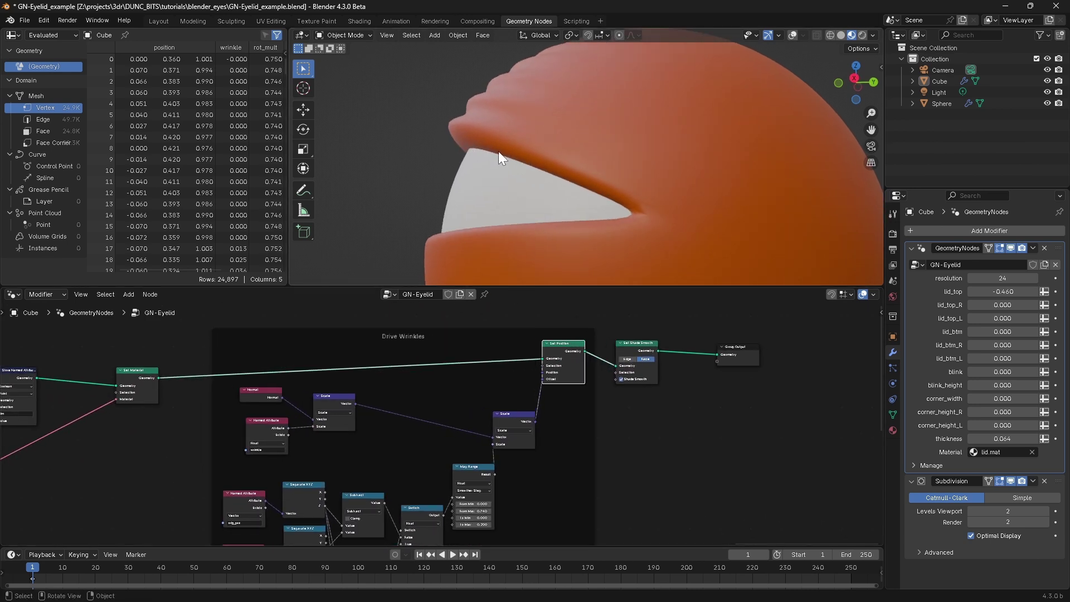
Collapse the eyelid's existing Geometry Nodes modifier and add a second Geometry Nodes modifier to the Cube.
{"action": "scroll", "coordinate": [675, 225], "scroll_direction": "down", "scroll_amount": 4}
{"action": "middle_click_drag", "start_coordinate": [629, 192], "coordinate": [581, 148]}
{"action": "scroll", "coordinate": [512, 367], "scroll_direction": "down", "scroll_amount": 8}
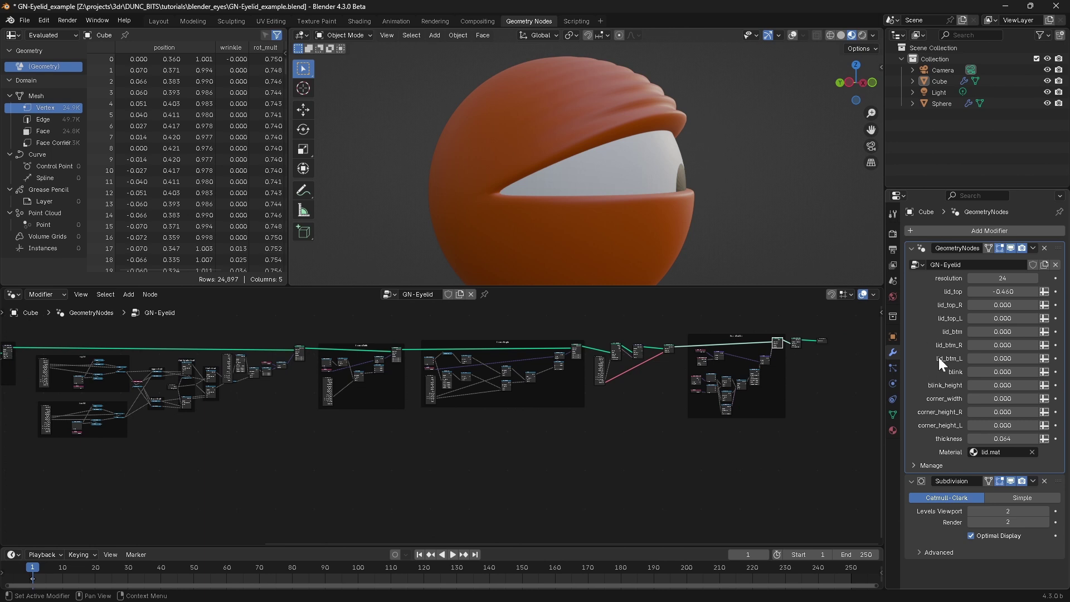
{"action": "left_click", "coordinate": [918, 249]}
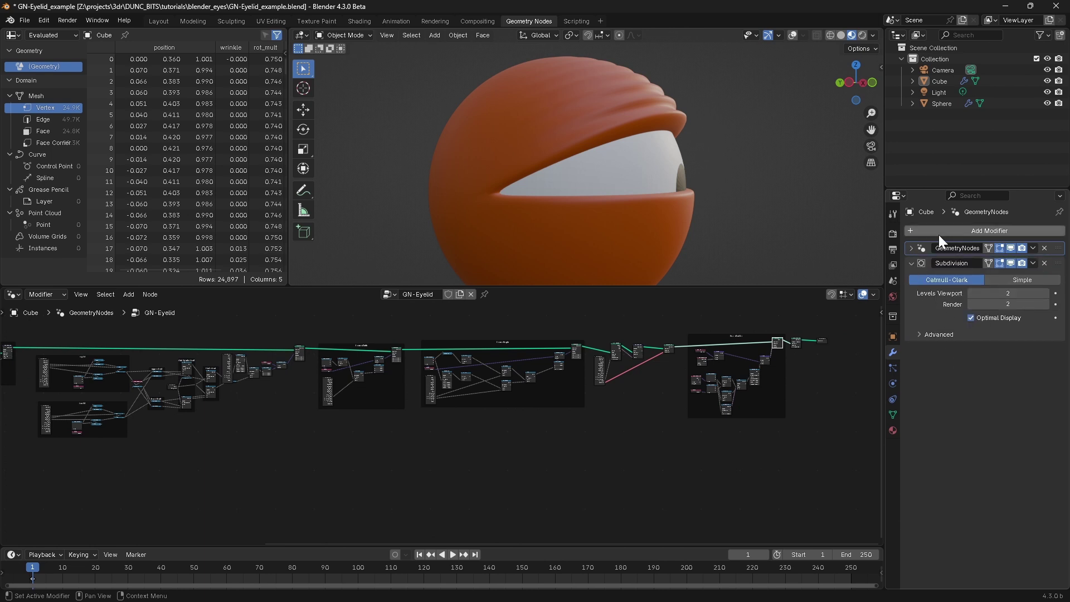
{"action": "left_click", "coordinate": [936, 232]}
{"action": "left_click", "coordinate": [903, 246]}
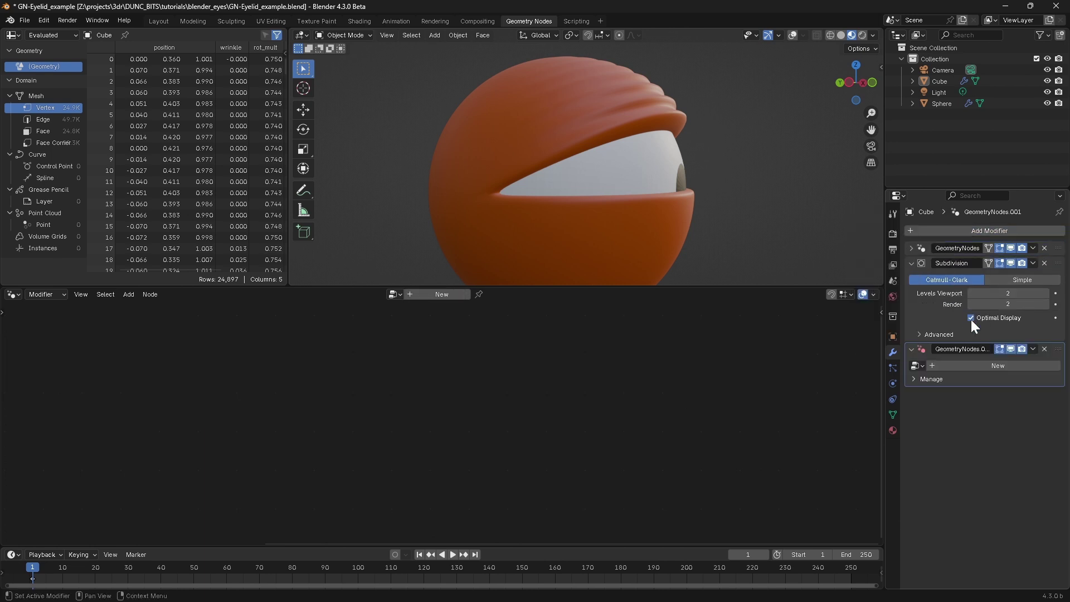
Place the new modifier above Subdivision and give it a new node group named GN-Lashes.
{"action": "left_click_drag", "start_coordinate": [1058, 349], "coordinate": [1039, 263]}
{"action": "left_click", "coordinate": [940, 275]}
{"action": "left_click", "coordinate": [971, 280]}
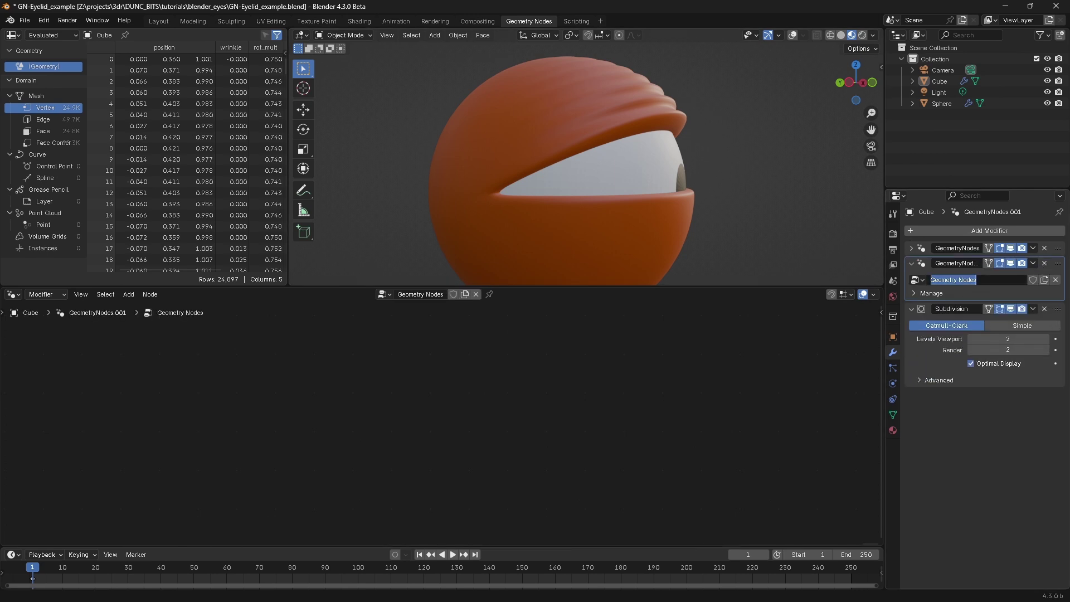
{"action": "type", "text": "GN-Lashes"}
{"action": "key", "text": "Return"}
{"action": "middle_click_drag", "start_coordinate": [574, 126], "coordinate": [707, 185]}
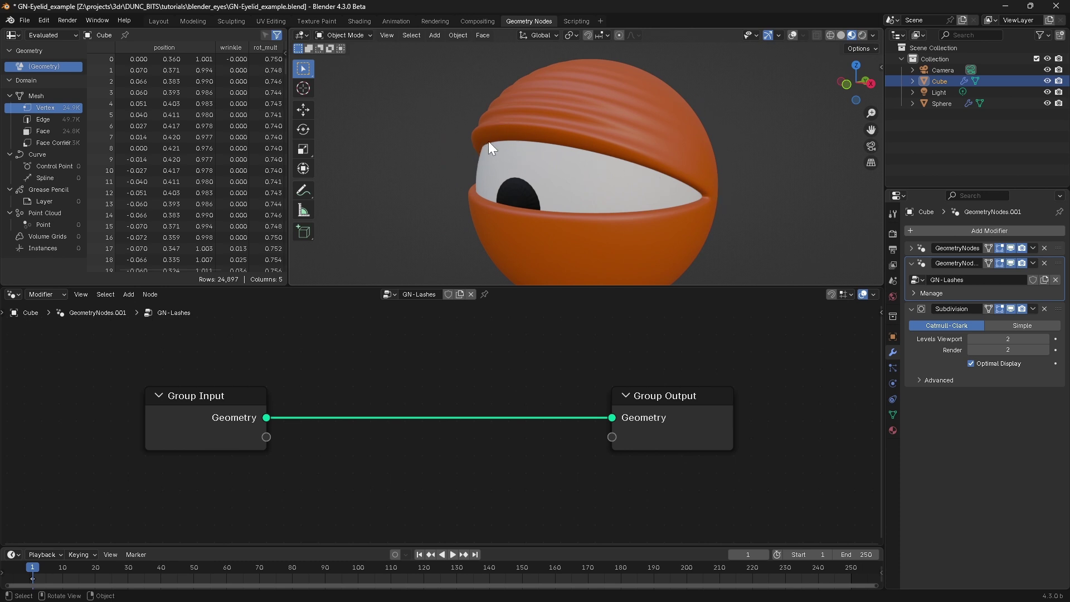
Insert a Delete Geometry node between Group Input and Group Output and set its domain to Face.
{"action": "scroll", "coordinate": [279, 385], "scroll_direction": "down", "scroll_amount": 3}
{"action": "key", "text": "shift+a"}
{"action": "type", "text": "d"}
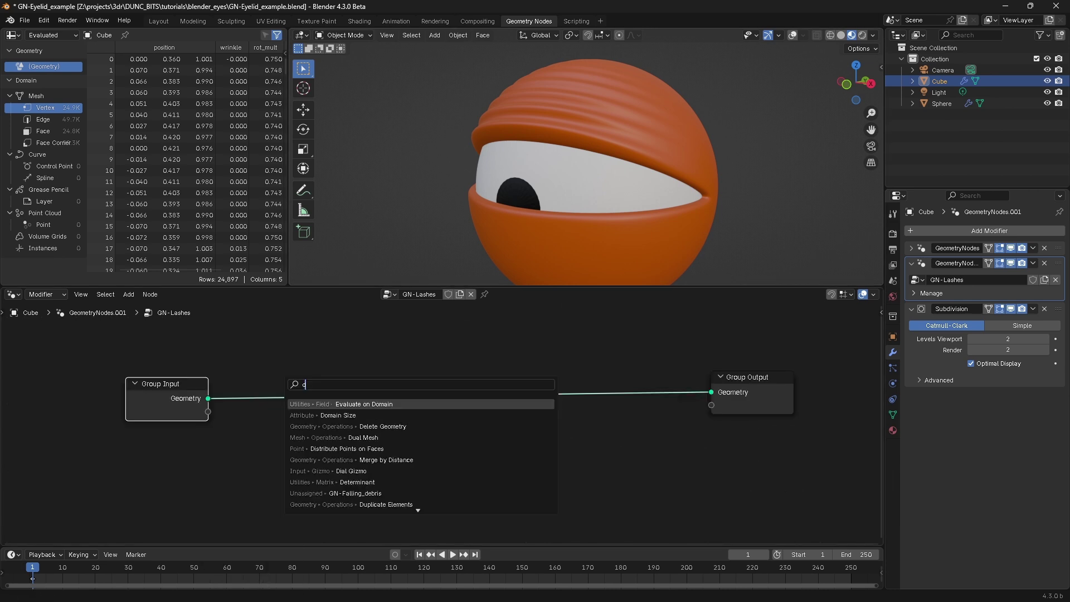
{"action": "type", "text": "ele"}
{"action": "key", "text": "Return"}
{"action": "left_click", "coordinate": [479, 382]}
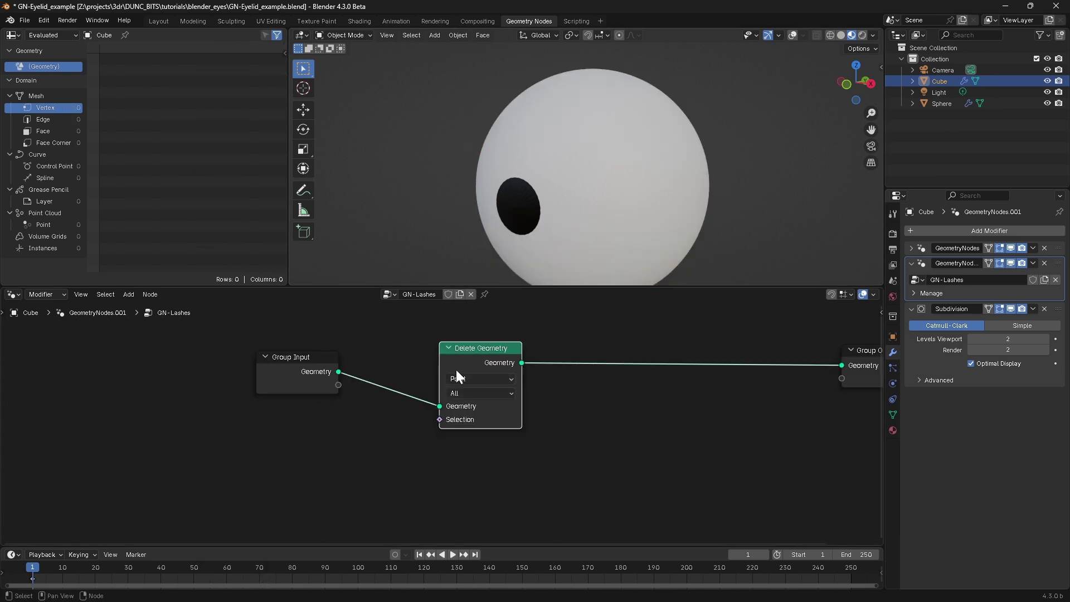
{"action": "left_click", "coordinate": [477, 379]}
{"action": "left_click", "coordinate": [478, 434]}
Check the GN-Eyelid node tree for the name of the attribute that stores the extruded sides.
{"action": "left_click", "coordinate": [911, 248]}
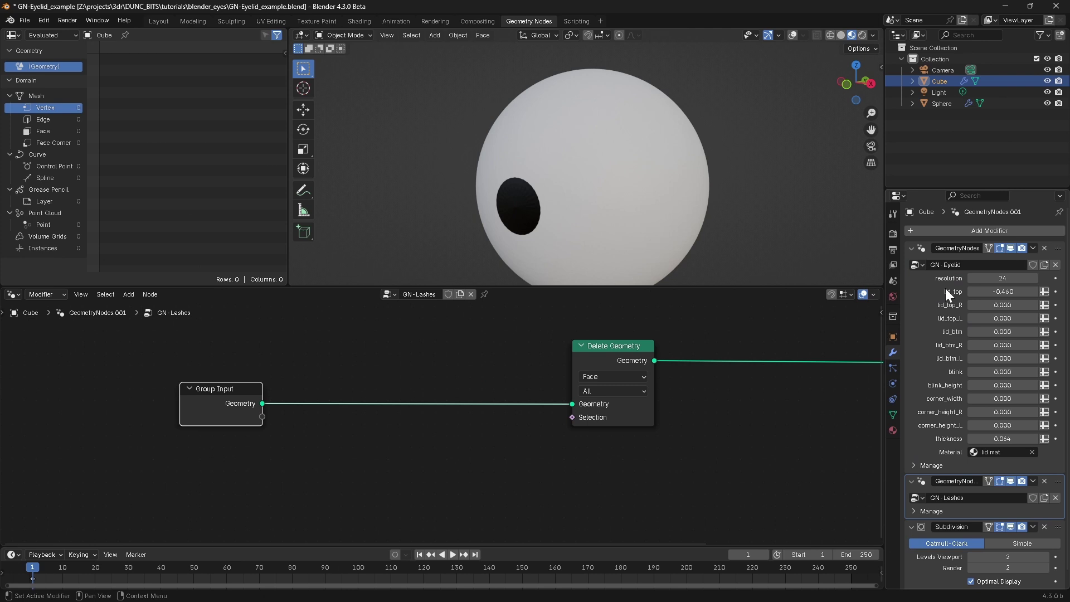
{"action": "left_click", "coordinate": [945, 288]}
{"action": "key", "text": "Home"}
{"action": "middle_click_drag", "start_coordinate": [401, 417], "coordinate": [376, 383], "text": "ctrl"}
{"action": "middle_click_drag", "start_coordinate": [375, 383], "coordinate": [439, 360]}
{"action": "mouse_move", "coordinate": [355, 317]}
{"action": "left_mouse_down"}
{"action": "mouse_move", "coordinate": [359, 330]}
{"action": "mouse_move", "coordinate": [364, 315]}
{"action": "left_mouse_up"}
{"action": "left_click_drag", "start_coordinate": [475, 343], "coordinate": [472, 336]}
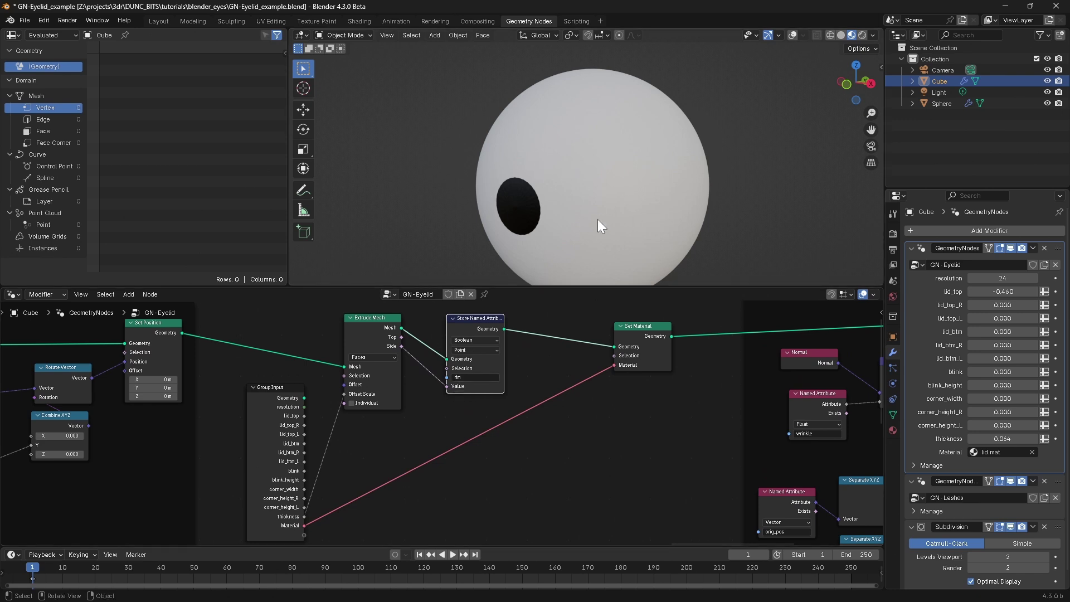
Add a Named Attribute node to GN-Lashes that reads the Boolean attribute rim.
{"action": "left_click", "coordinate": [970, 490]}
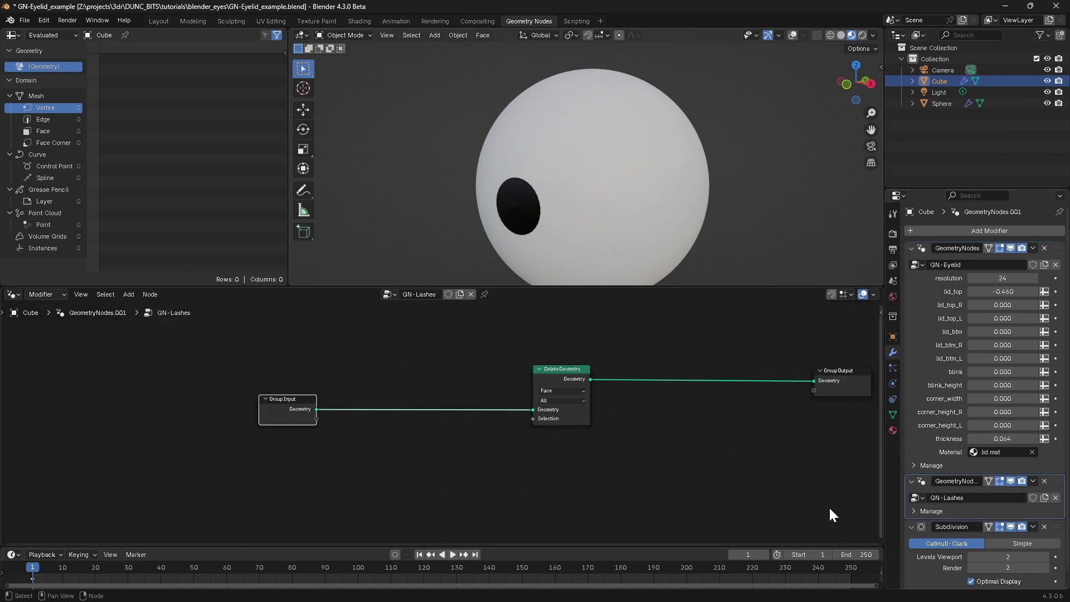
{"action": "scroll", "coordinate": [513, 468], "scroll_direction": "up", "scroll_amount": 2}
{"action": "key", "text": "shift+a"}
{"action": "mouse_move", "coordinate": [459, 434]}
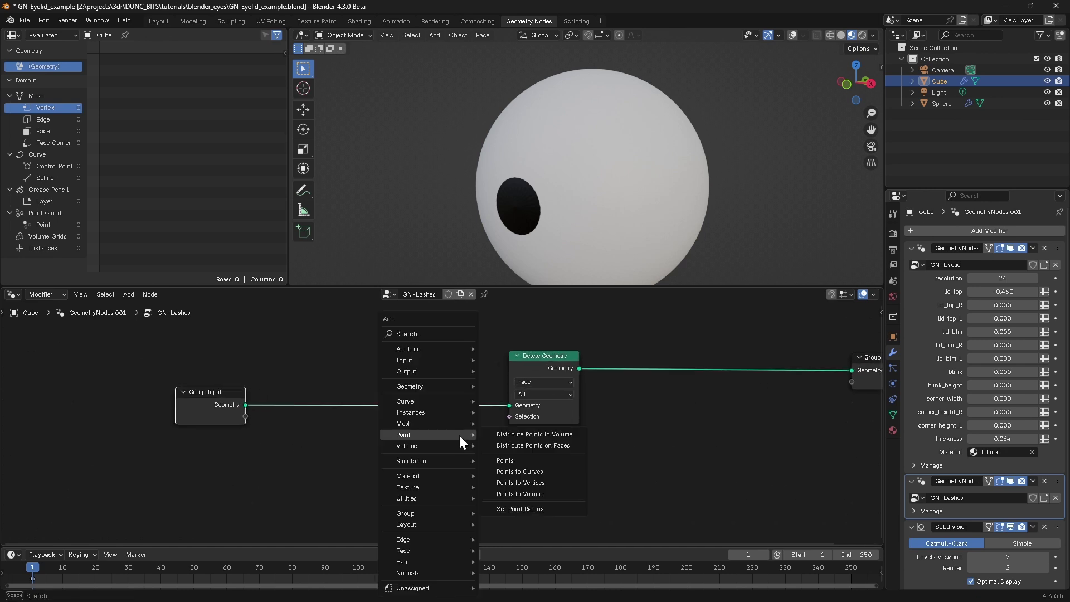
{"action": "type", "text": "na"}
{"action": "key", "text": "Return"}
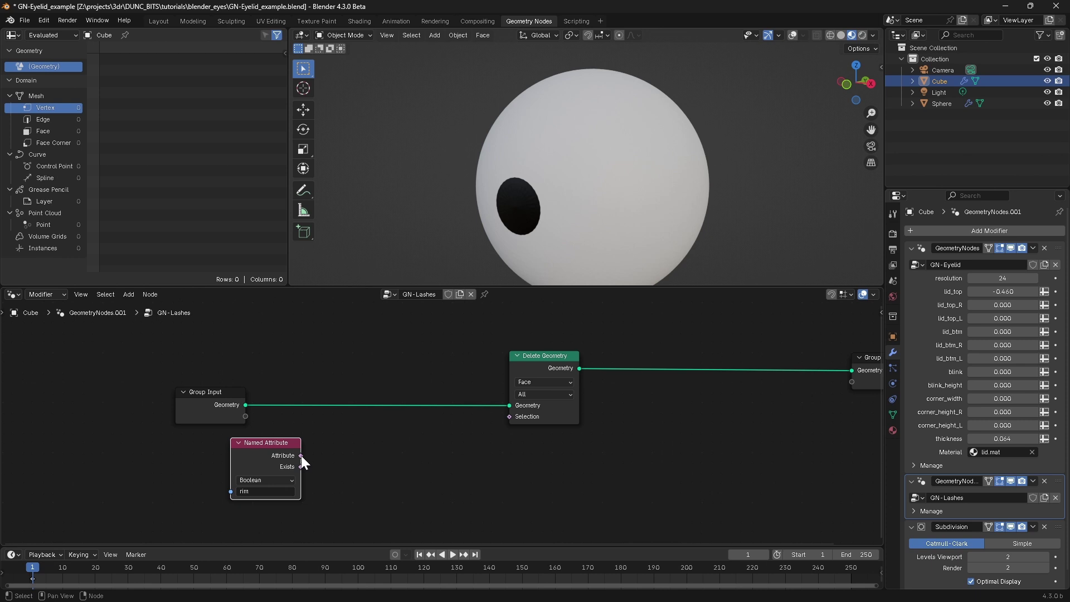
Invert the rim attribute with a Not node and connect the result to Delete Geometry's Selection.
{"action": "left_click_drag", "start_coordinate": [300, 455], "coordinate": [345, 452]}
{"action": "type", "text": "not"}
{"action": "key", "text": "Return"}
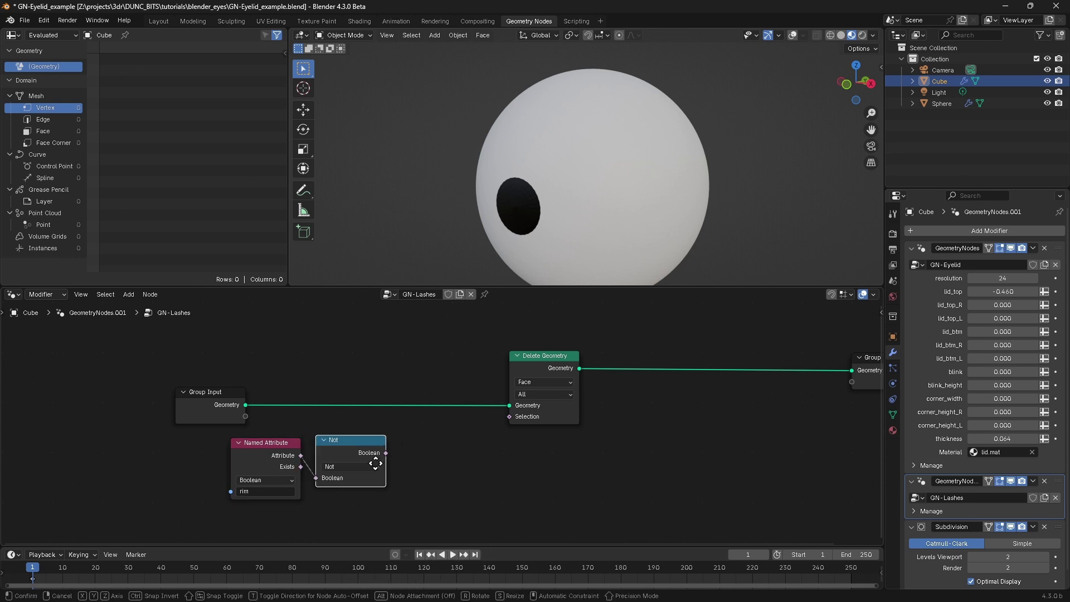
{"action": "left_click", "coordinate": [384, 453]}
{"action": "left_click_drag", "start_coordinate": [385, 453], "coordinate": [508, 416]}
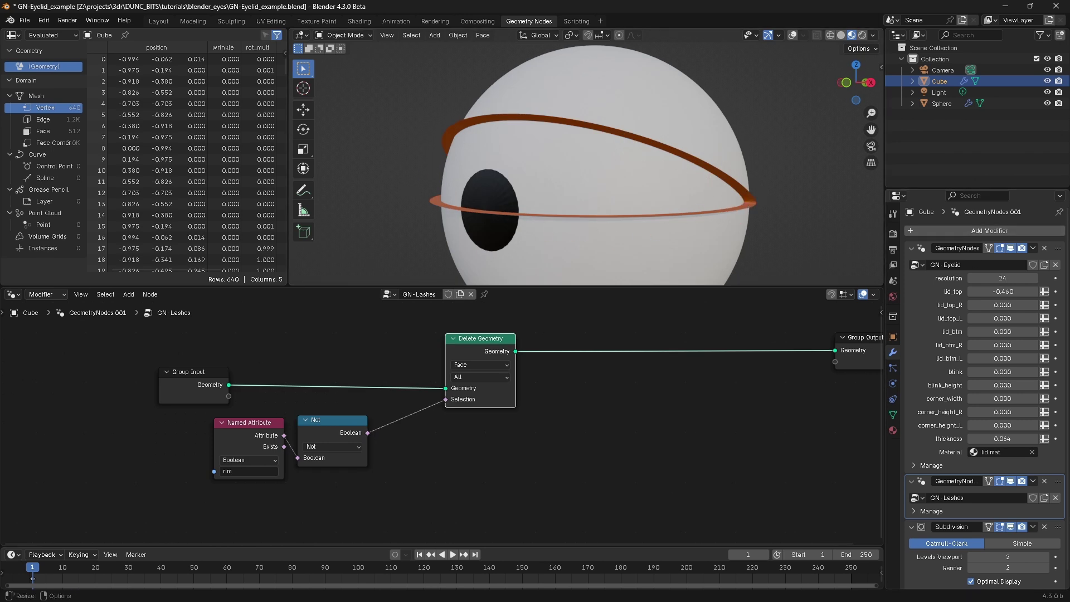
Move the Named Attribute and Not nodes farther from Delete Geometry to make room between them.
{"action": "middle_click_drag", "start_coordinate": [252, 459], "coordinate": [352, 427]}
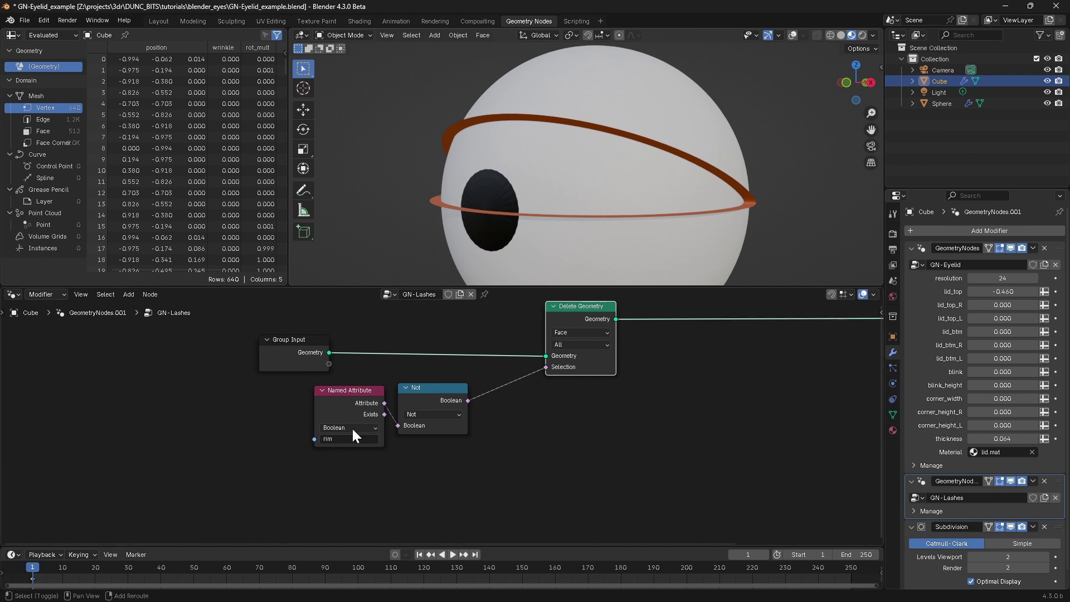
{"action": "left_click_drag", "start_coordinate": [267, 394], "coordinate": [418, 423]}
{"action": "key", "text": "g"}
{"action": "left_click", "coordinate": [296, 432]}
Examine the Store Rotation Multiplier frame in GN-Eyelid to find the attribute that holds the rotation multiplier.
{"action": "left_click", "coordinate": [906, 265]}
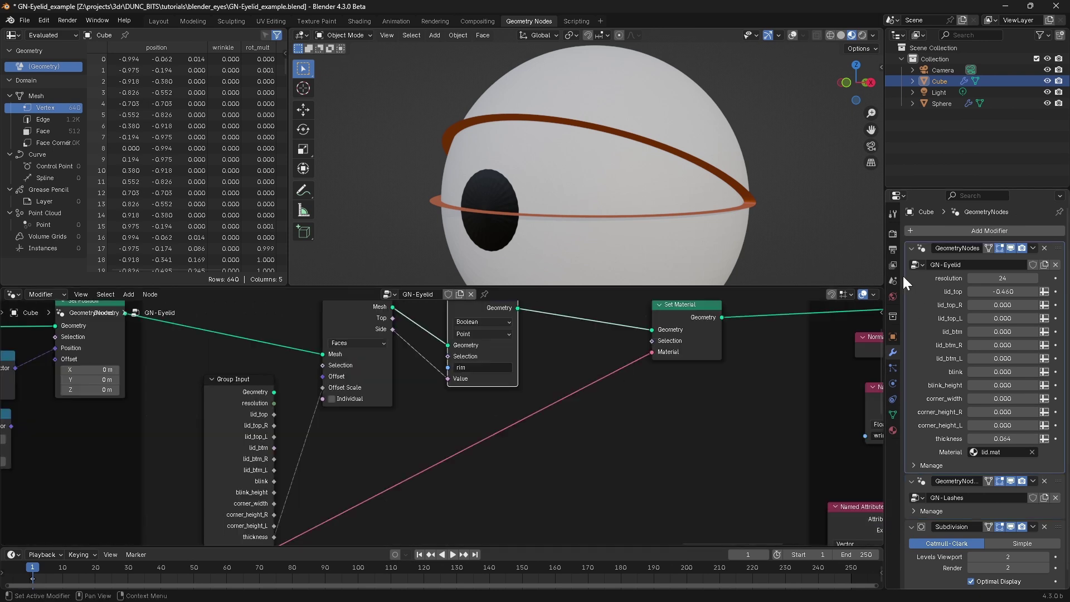
{"action": "scroll", "coordinate": [253, 483], "scroll_direction": "down", "scroll_amount": 4}
{"action": "middle_click_drag", "start_coordinate": [184, 461], "coordinate": [551, 393], "text": "shift"}
{"action": "middle_click_drag", "start_coordinate": [383, 405], "coordinate": [758, 386]}
{"action": "middle_click_drag", "start_coordinate": [332, 404], "coordinate": [817, 454], "text": "shift"}
{"action": "middle_click_drag", "start_coordinate": [560, 376], "coordinate": [119, 451], "text": "shift"}
{"action": "middle_click_drag", "start_coordinate": [266, 445], "coordinate": [439, 403], "text": "ctrl"}
{"action": "middle_click_drag", "start_coordinate": [439, 429], "coordinate": [429, 458], "text": "ctrl"}
{"action": "middle_click_drag", "start_coordinate": [466, 413], "coordinate": [495, 389]}
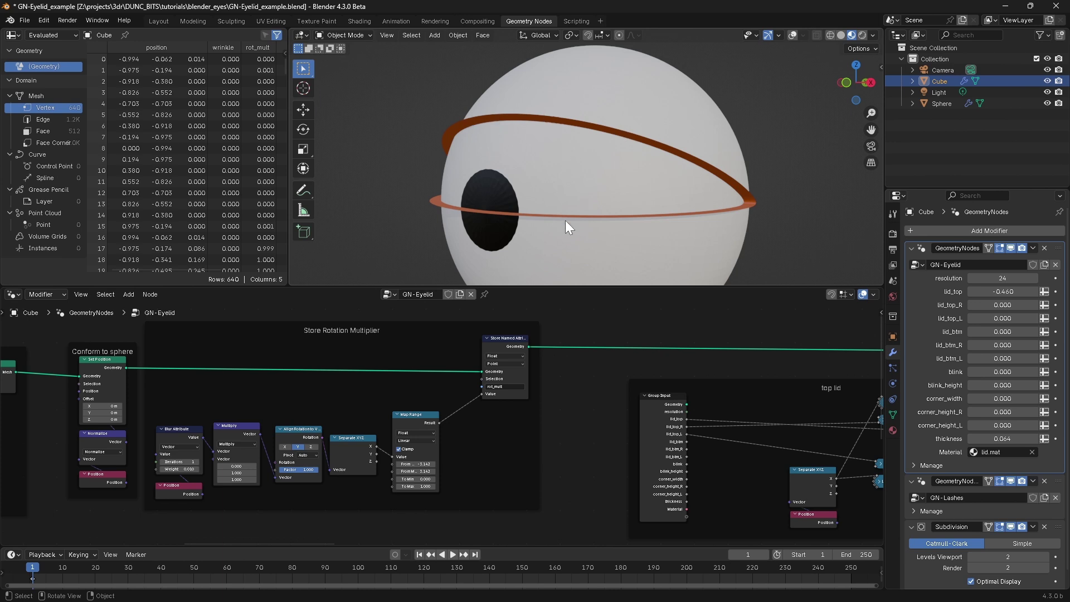
Add a Boolean Math node set to And in GN-Lashes, with the Not result feeding its first input.
{"action": "left_click", "coordinate": [976, 490]}
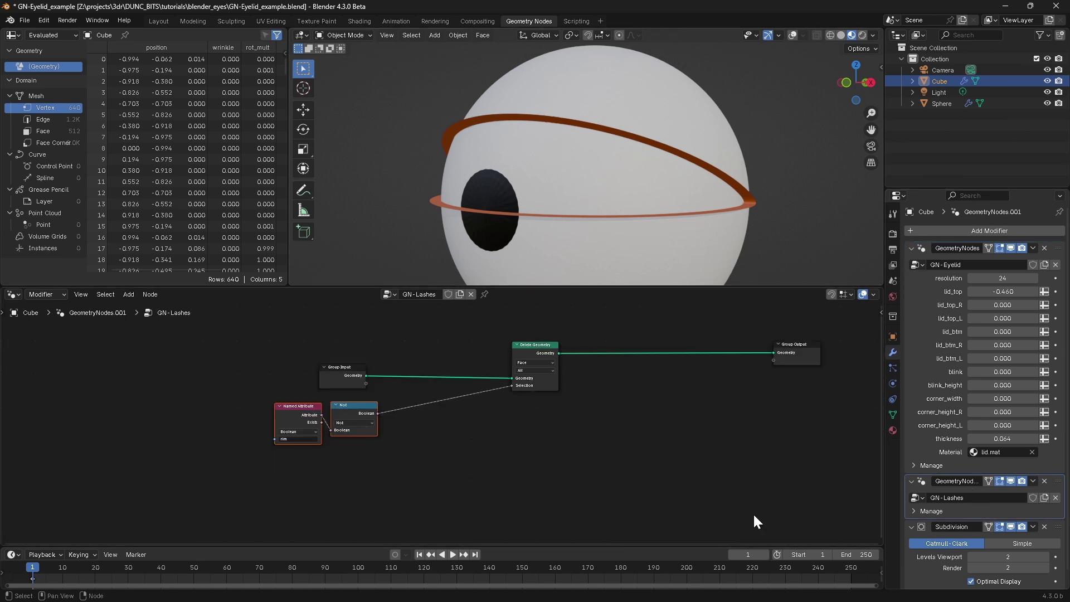
{"action": "scroll", "coordinate": [418, 433], "scroll_direction": "up", "scroll_amount": 2}
{"action": "key", "text": "shift+a"}
{"action": "type", "text": "and"}
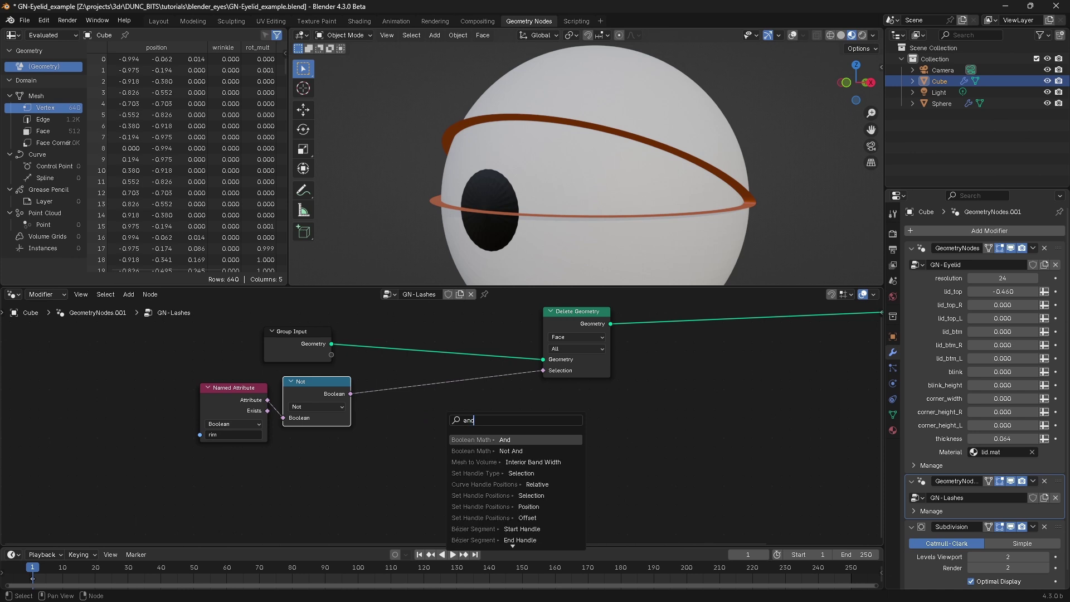
{"action": "key", "text": "Return"}
{"action": "left_click", "coordinate": [419, 436]}
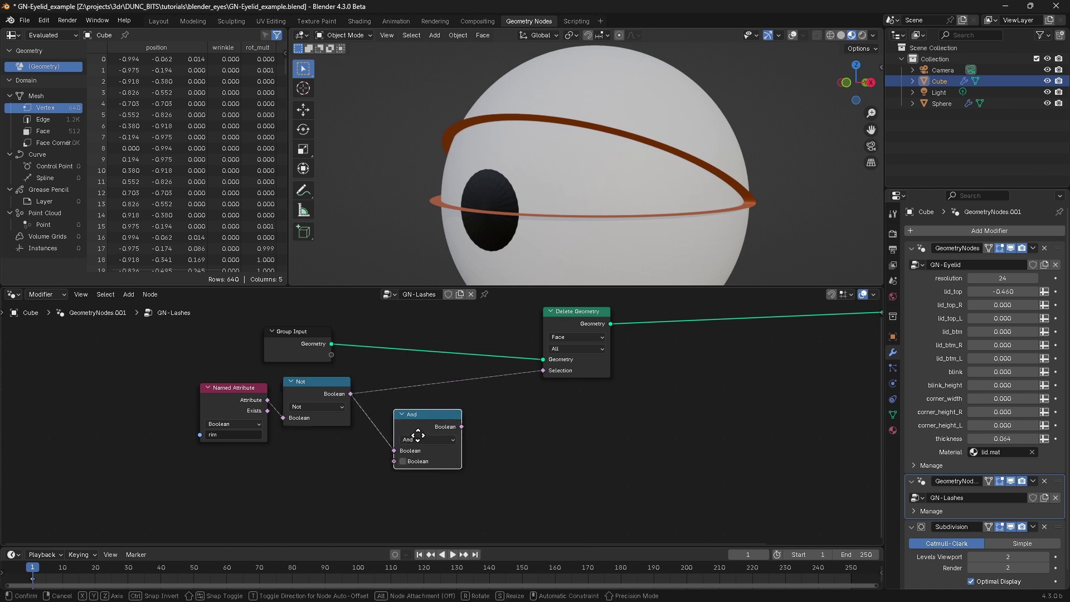
Duplicate the rim Named Attribute node below the original and set the copy to the Float attribute rot_mult.
{"action": "middle_click_drag", "start_coordinate": [429, 456], "coordinate": [448, 439]}
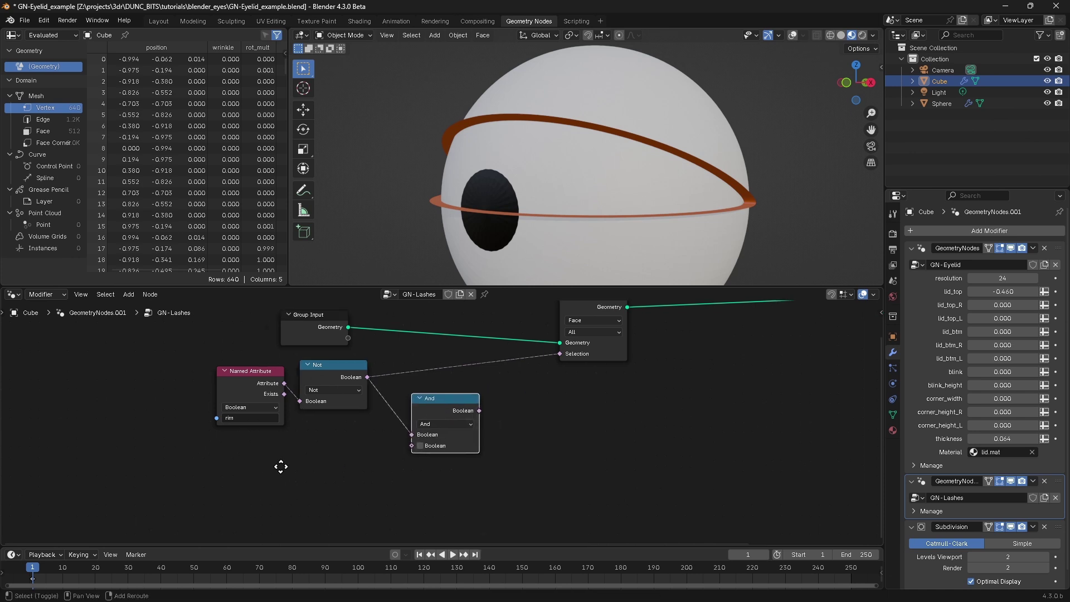
{"action": "left_click", "coordinate": [243, 372]}
{"action": "key", "text": "shift+d"}
{"action": "left_click", "coordinate": [244, 462]}
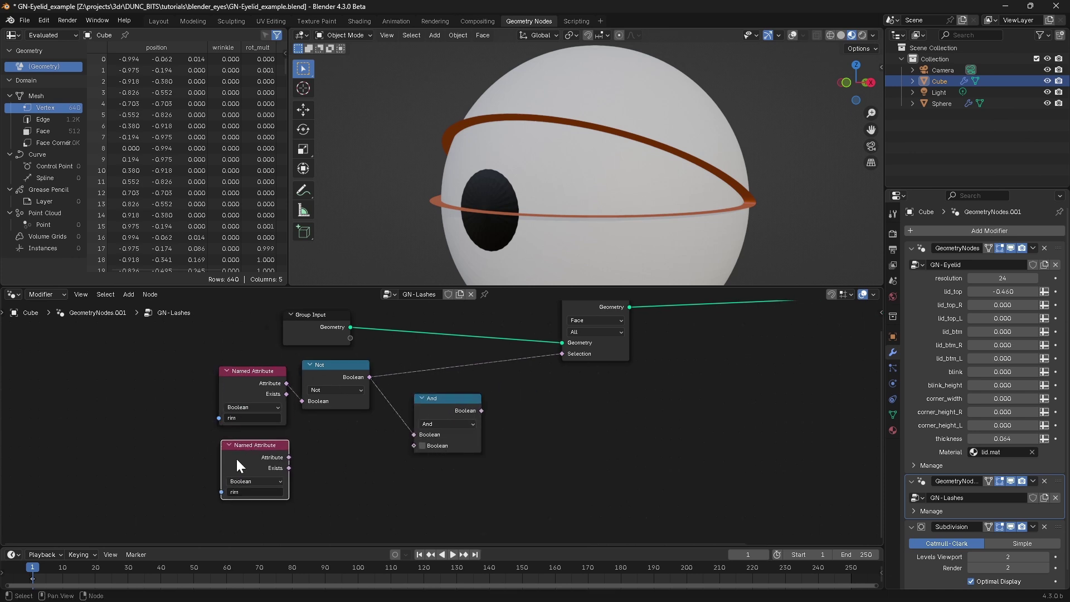
{"action": "left_click", "coordinate": [253, 490]}
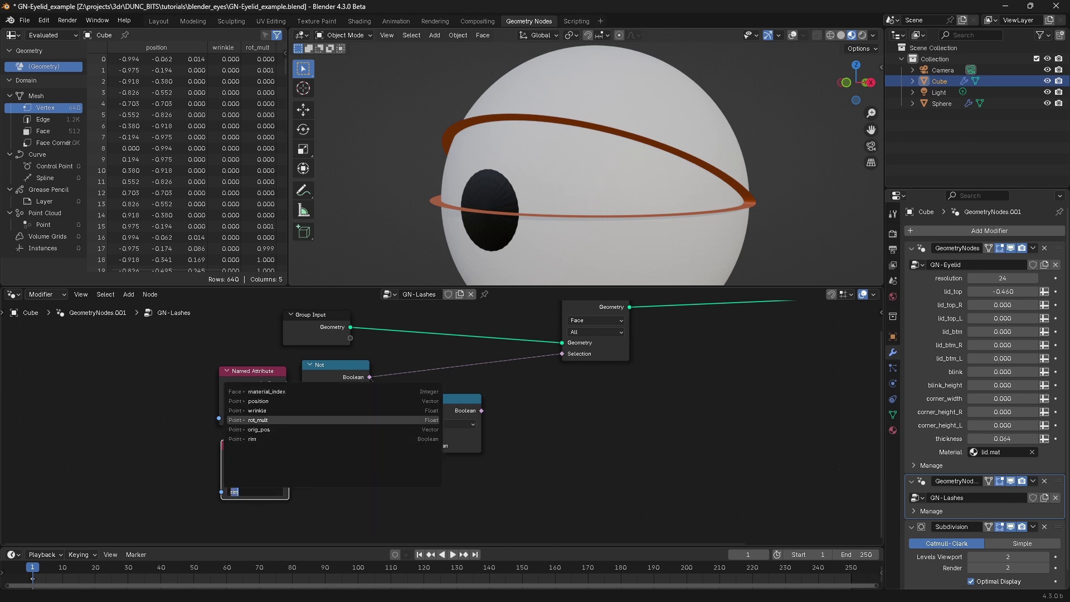
{"action": "left_click", "coordinate": [257, 419]}
Add a Float comparison node set to Equal, fed by the rot_mult attribute, and nudge the And node upward.
{"action": "left_click_drag", "start_coordinate": [257, 449], "coordinate": [342, 470]}
{"action": "left_click", "coordinate": [365, 482]}
{"action": "left_click", "coordinate": [317, 450]}
{"action": "left_click_drag", "start_coordinate": [454, 401], "coordinate": [454, 392]}
{"action": "left_click", "coordinate": [454, 392]}
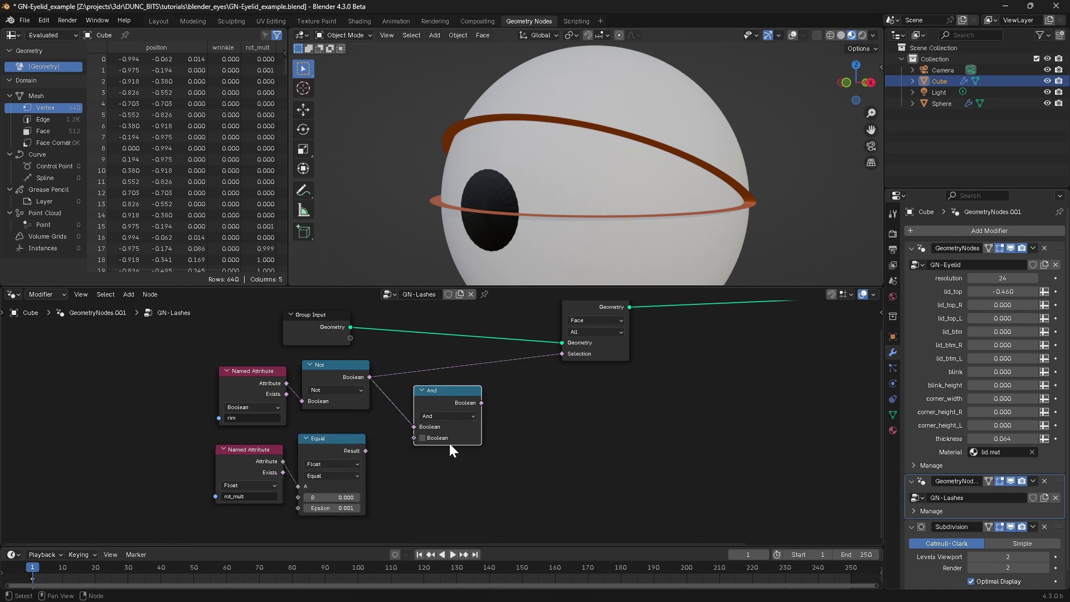
Change the And node to Or, feed the Equal result into its second input, and drive the Delete Geometry selection with its output.
{"action": "left_click", "coordinate": [430, 416]}
{"action": "left_click", "coordinate": [446, 413]}
{"action": "left_click_drag", "start_coordinate": [365, 451], "coordinate": [414, 437]}
{"action": "left_click_drag", "start_coordinate": [481, 402], "coordinate": [561, 353]}
{"action": "middle_click_drag", "start_coordinate": [524, 217], "coordinate": [523, 194]}
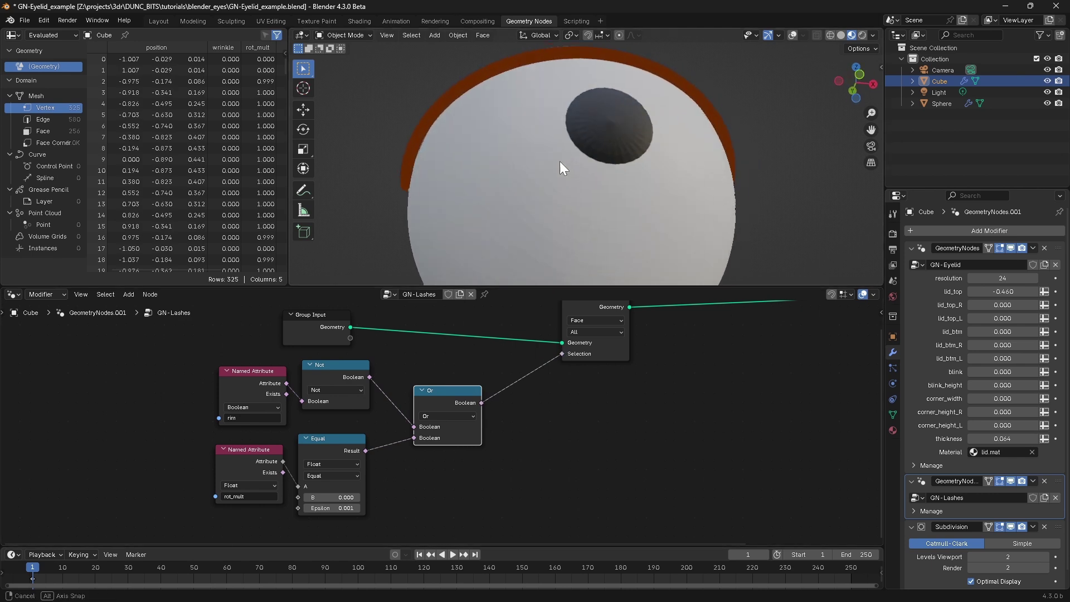
{"action": "middle_click_drag", "start_coordinate": [563, 163], "coordinate": [642, 103]}
Try Not Equal on the rot_mult comparison node, undo that change, and view the rim from the front and side.
{"action": "left_click", "coordinate": [332, 476]}
{"action": "left_click", "coordinate": [320, 551]}
{"action": "middle_click_drag", "start_coordinate": [357, 234], "coordinate": [717, 124]}
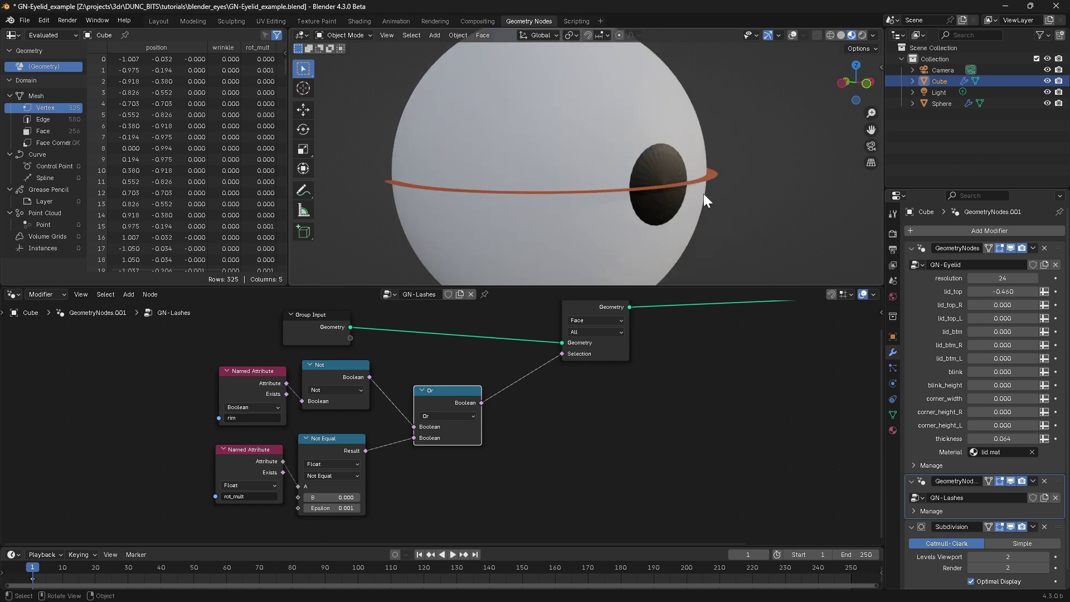
{"action": "key", "text": "ctrl+z"}
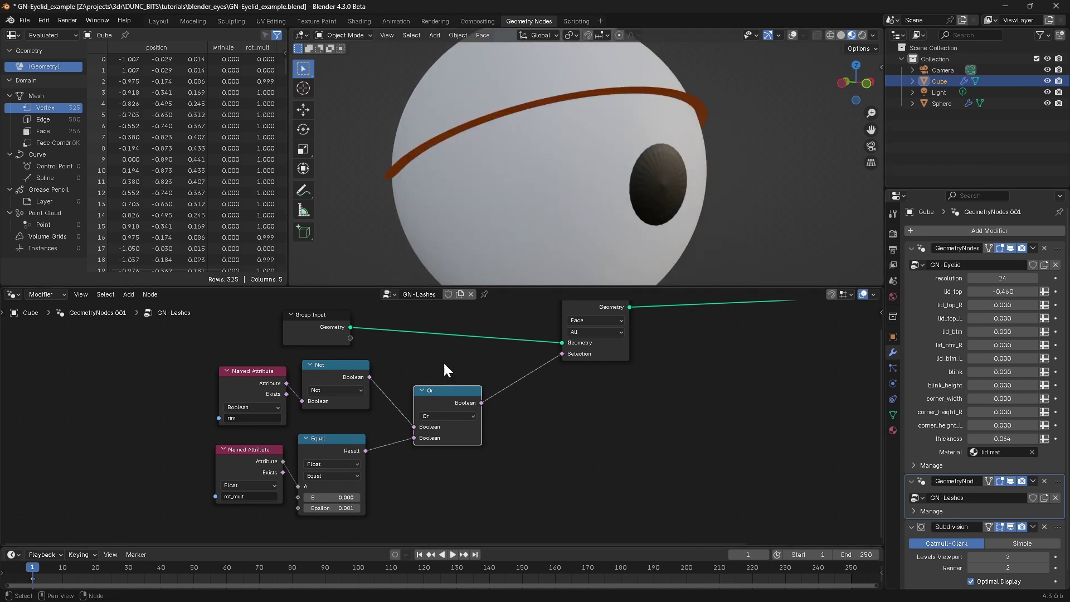
{"action": "middle_click_drag", "start_coordinate": [755, 123], "coordinate": [703, 121]}
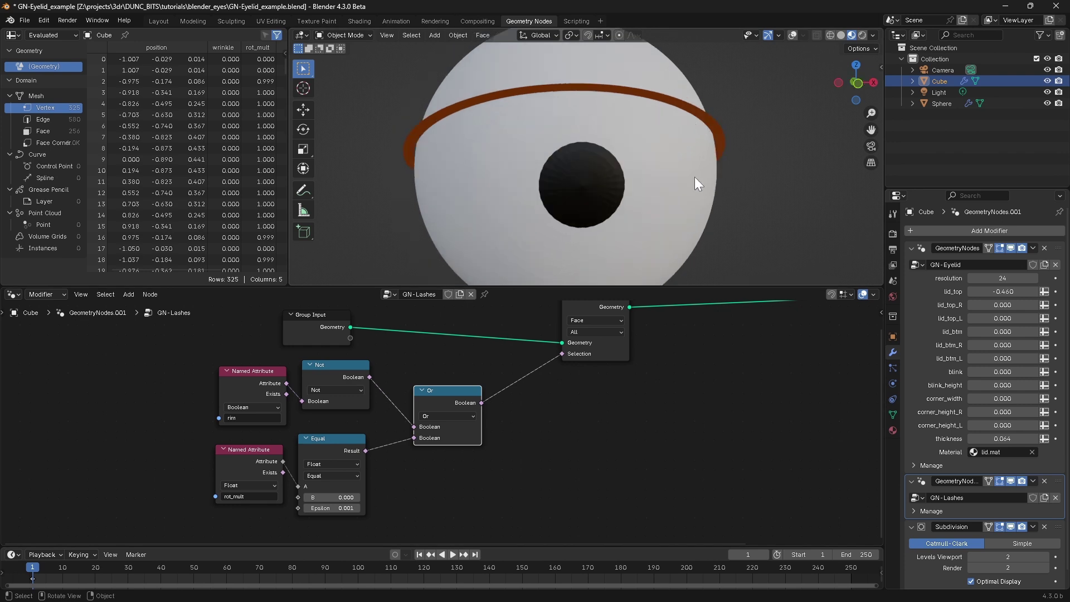
{"action": "middle_click_drag", "start_coordinate": [656, 189], "coordinate": [635, 176]}
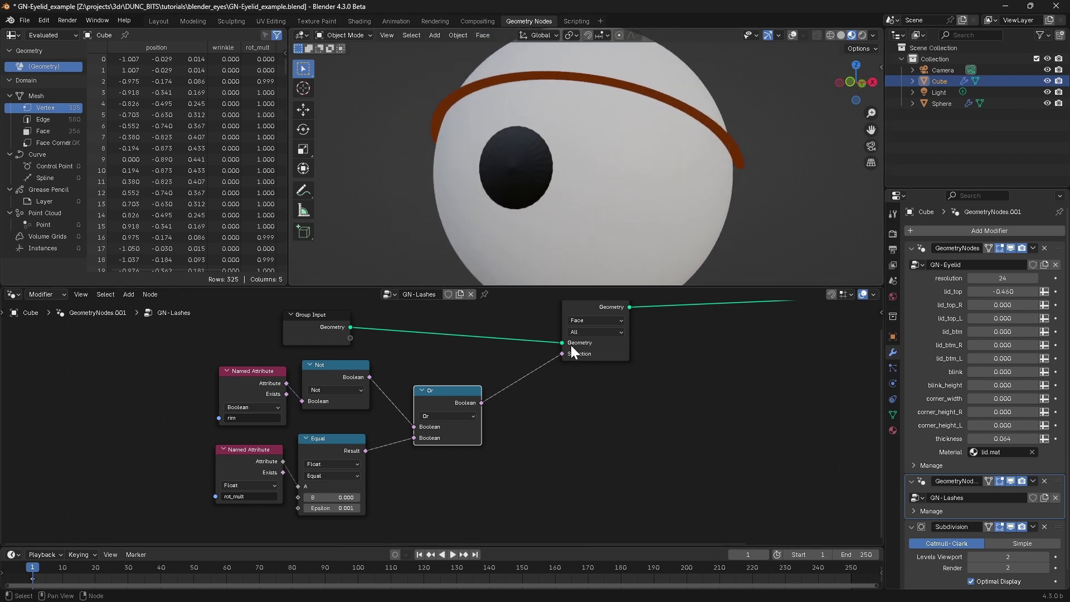
Move the Delete Geometry node closer to the Or node and show the viewport in wireframe shading.
{"action": "middle_click_drag", "start_coordinate": [603, 420], "coordinate": [522, 449]}
{"action": "left_click_drag", "start_coordinate": [509, 324], "coordinate": [483, 325]}
{"action": "key", "text": "shift+z"}
{"action": "mouse_move", "coordinate": [641, 127]}
{"action": "middle_mouse_down"}
{"action": "mouse_move", "coordinate": [673, 115]}
{"action": "mouse_move", "coordinate": [650, 117]}
{"action": "middle_mouse_up"}
{"action": "middle_click_drag", "start_coordinate": [734, 146], "coordinate": [712, 115]}
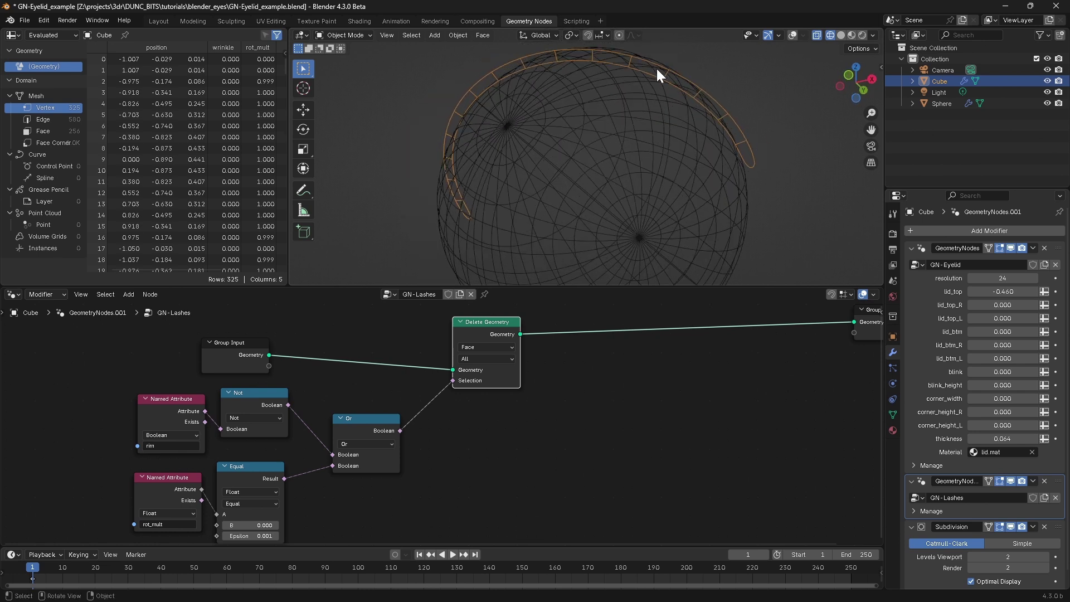
Duplicate the Delete Geometry node, insert the copy between the original and Group Output, and set its domain to Point.
{"action": "left_click_drag", "start_coordinate": [476, 325], "coordinate": [467, 321]}
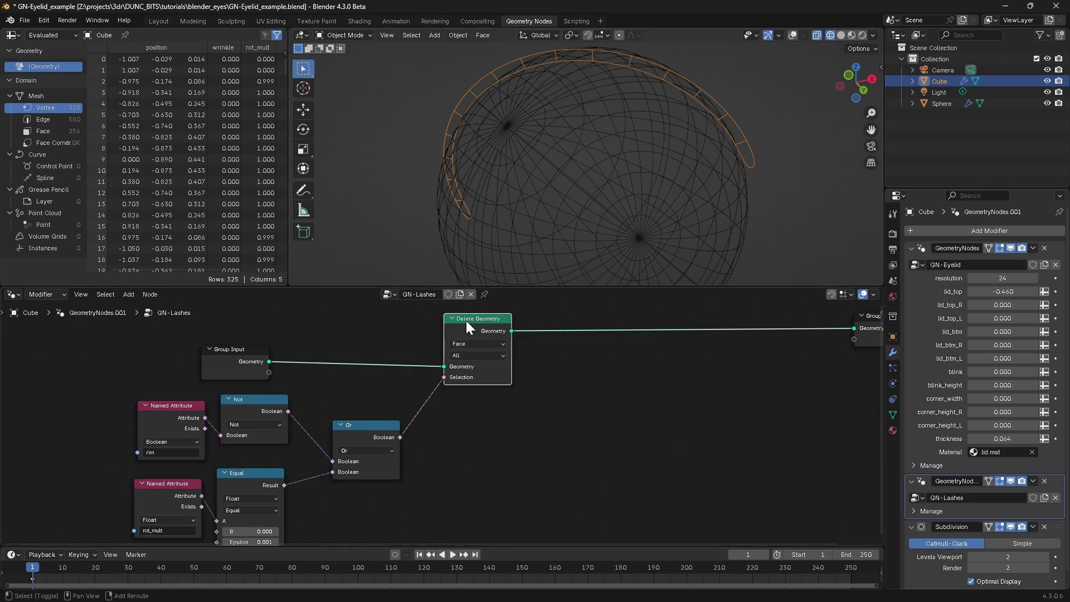
{"action": "key", "text": "shift+d"}
{"action": "left_click", "coordinate": [594, 326]}
{"action": "left_click", "coordinate": [575, 347]}
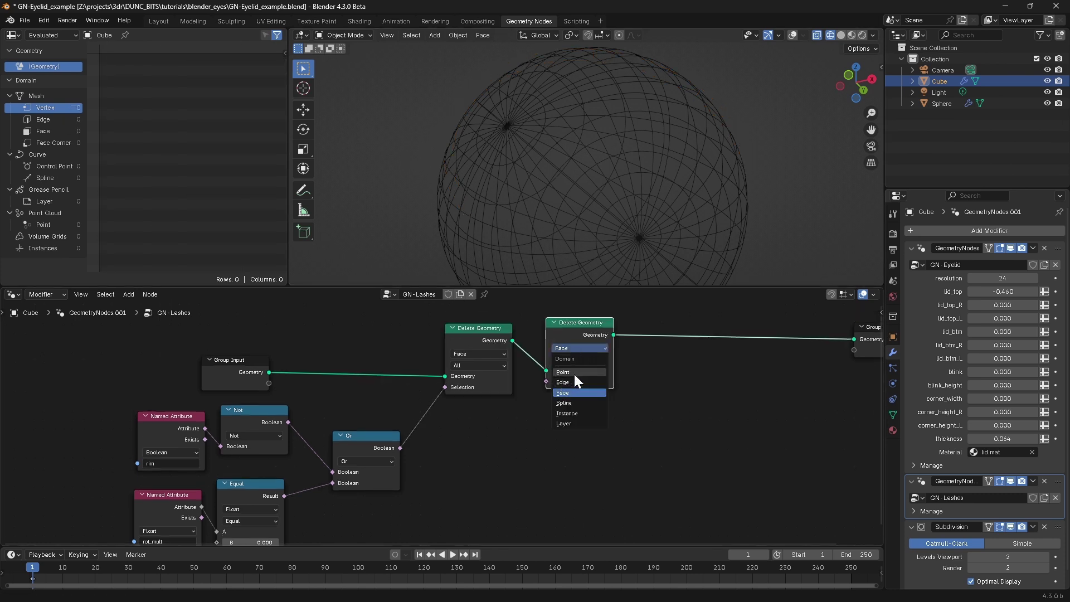
{"action": "left_click", "coordinate": [571, 369]}
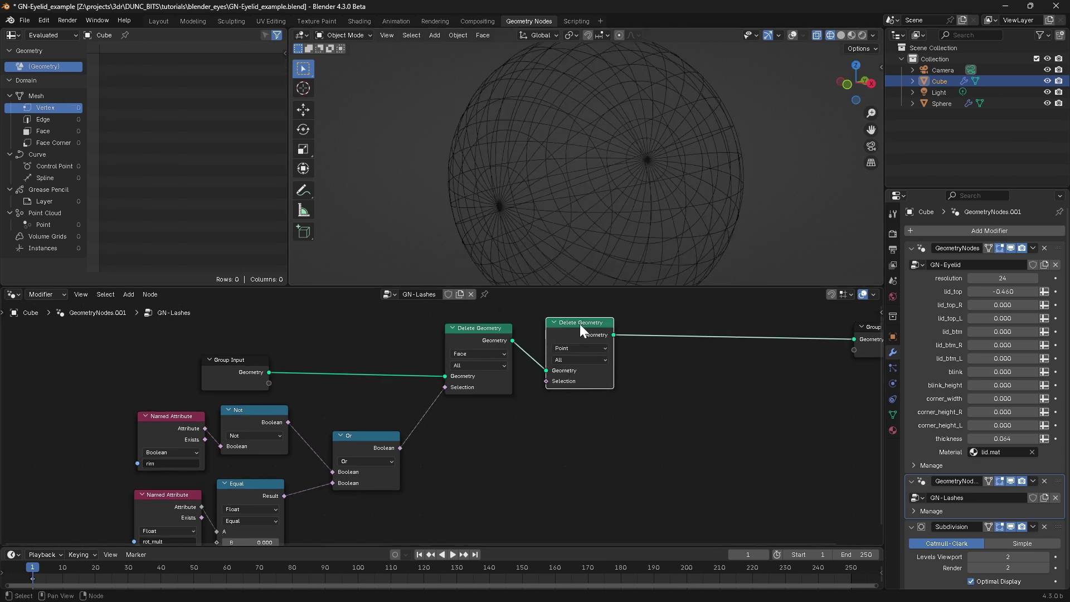
Mute both Delete Geometry nodes and examine the edges along the full eyelid mesh's opening in wireframe and solid view.
{"action": "key", "text": "m"}
{"action": "middle_click_drag", "start_coordinate": [554, 159], "coordinate": [577, 179]}
{"action": "left_click_drag", "start_coordinate": [471, 327], "coordinate": [485, 329]}
{"action": "key", "text": "m"}
{"action": "middle_click_drag", "start_coordinate": [541, 185], "coordinate": [434, 122]}
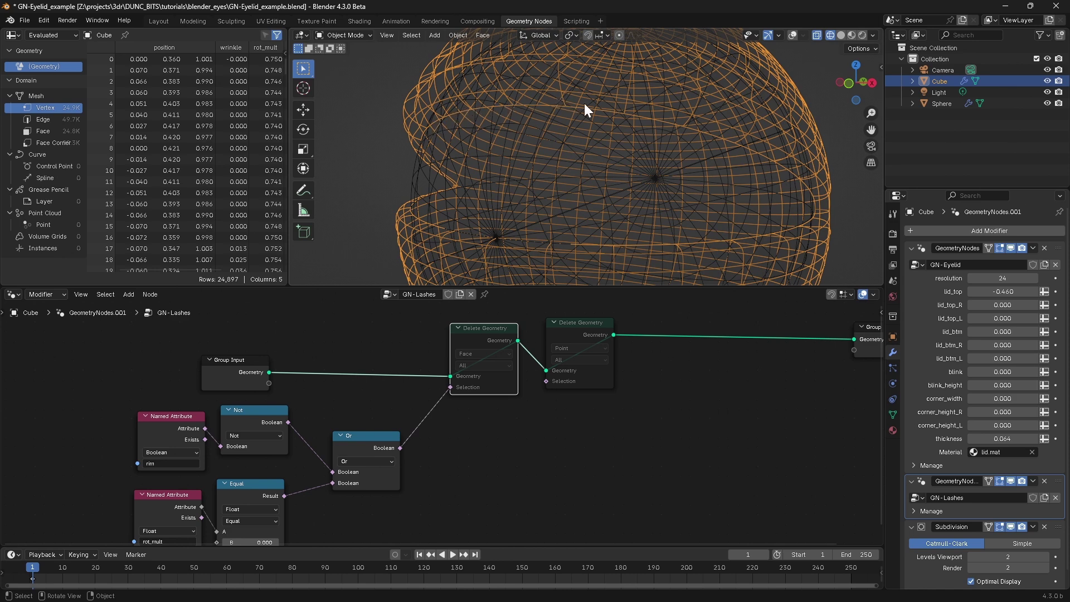
{"action": "mouse_move", "coordinate": [499, 119]}
{"action": "middle_mouse_down"}
{"action": "mouse_move", "coordinate": [446, 124]}
{"action": "mouse_move", "coordinate": [473, 98]}
{"action": "mouse_move", "coordinate": [449, 85]}
{"action": "mouse_move", "coordinate": [484, 94]}
{"action": "middle_mouse_up"}
{"action": "key", "text": "shift+z"}
{"action": "key", "text": "shift+z"}
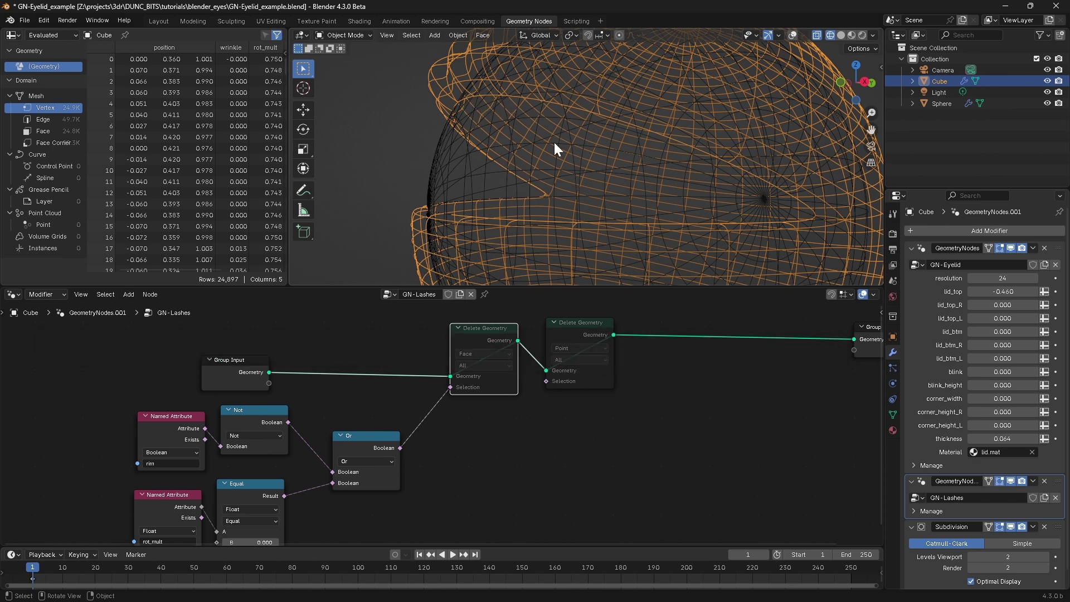
Make room after Group Input and insert a Capture Attribute node on the Point domain before the first Delete Geometry node.
{"action": "middle_click_drag", "start_coordinate": [278, 372], "coordinate": [432, 368]}
{"action": "left_click_drag", "start_coordinate": [413, 359], "coordinate": [247, 347]}
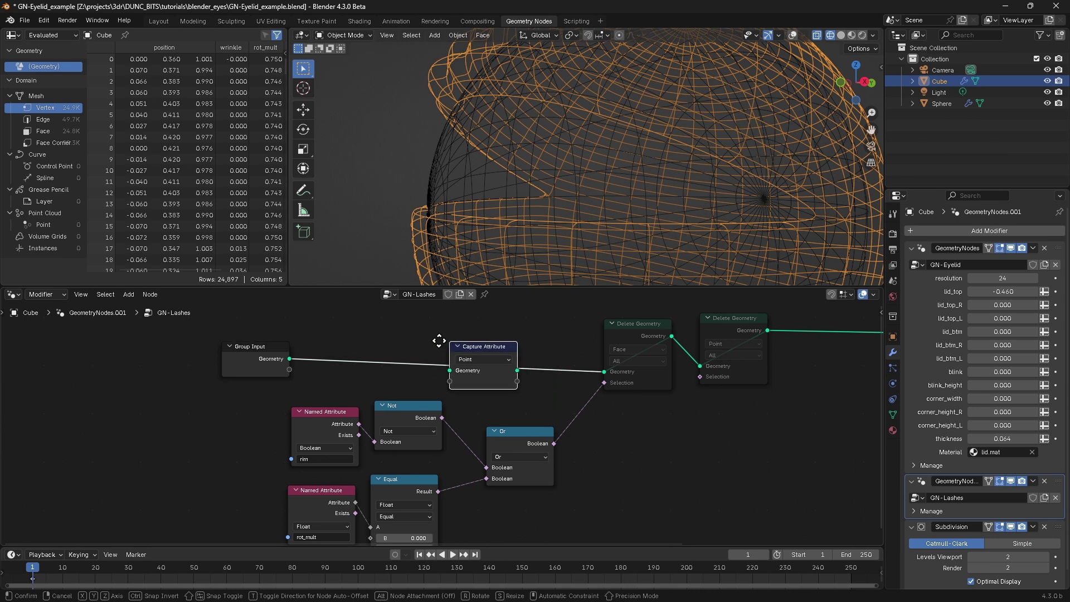
{"action": "left_click", "coordinate": [426, 338]}
Add an Edge Neighbors node, compare its face count with an Integer Equal node against 1, and capture the result in Capture Attribute.
{"action": "middle_click_drag", "start_coordinate": [369, 338], "coordinate": [456, 348]}
{"action": "middle_click_drag", "start_coordinate": [519, 372], "coordinate": [554, 400]}
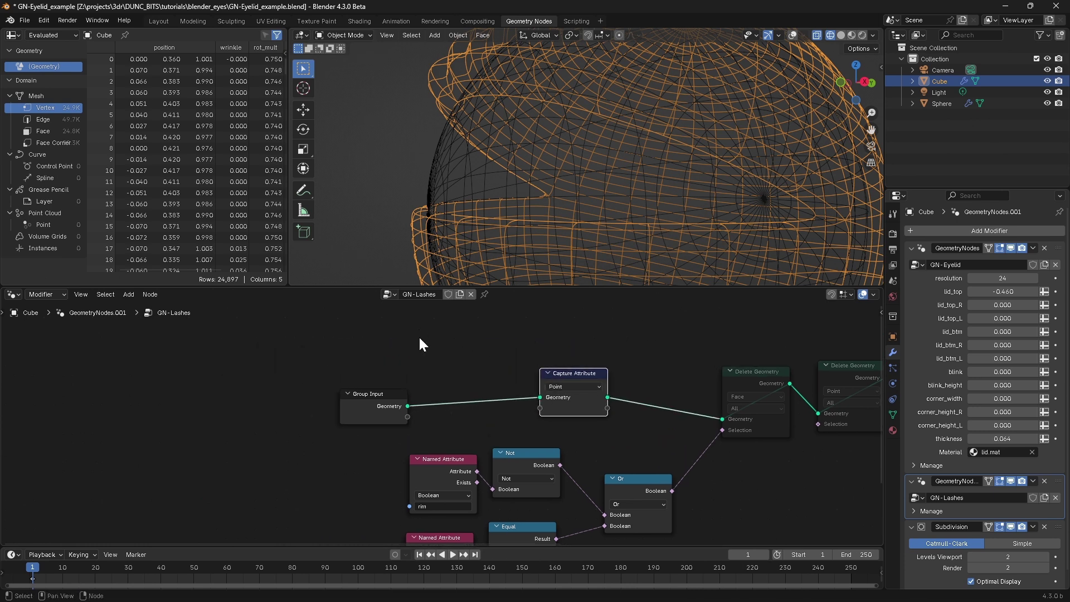
{"action": "key", "text": "shift+a"}
{"action": "type", "text": "edghe"}
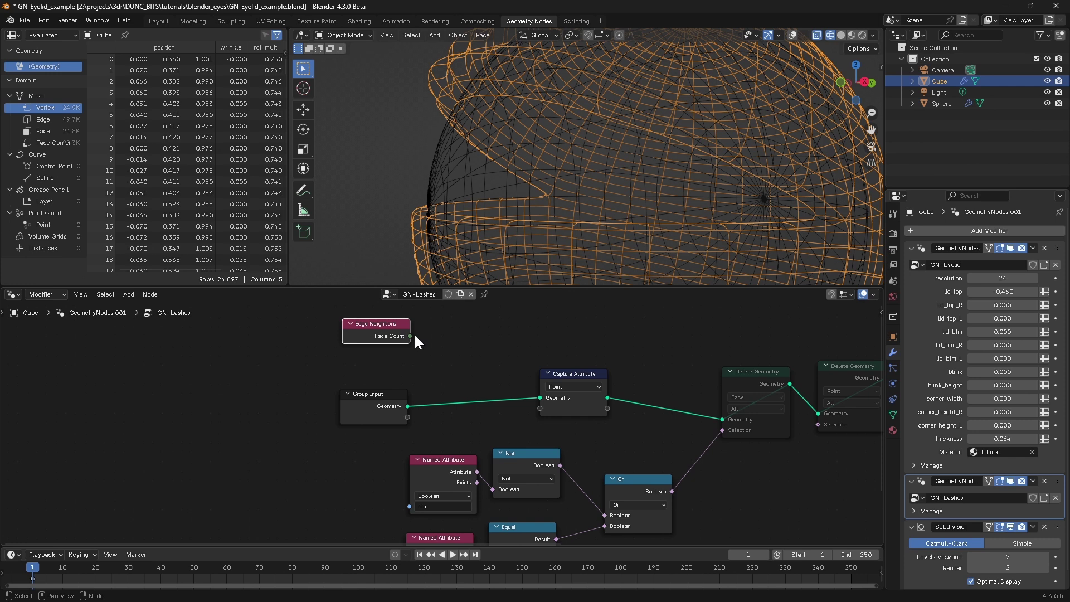
{"action": "left_click_drag", "start_coordinate": [410, 335], "coordinate": [437, 341]}
{"action": "type", "text": "eq"}
{"action": "key", "text": "Return"}
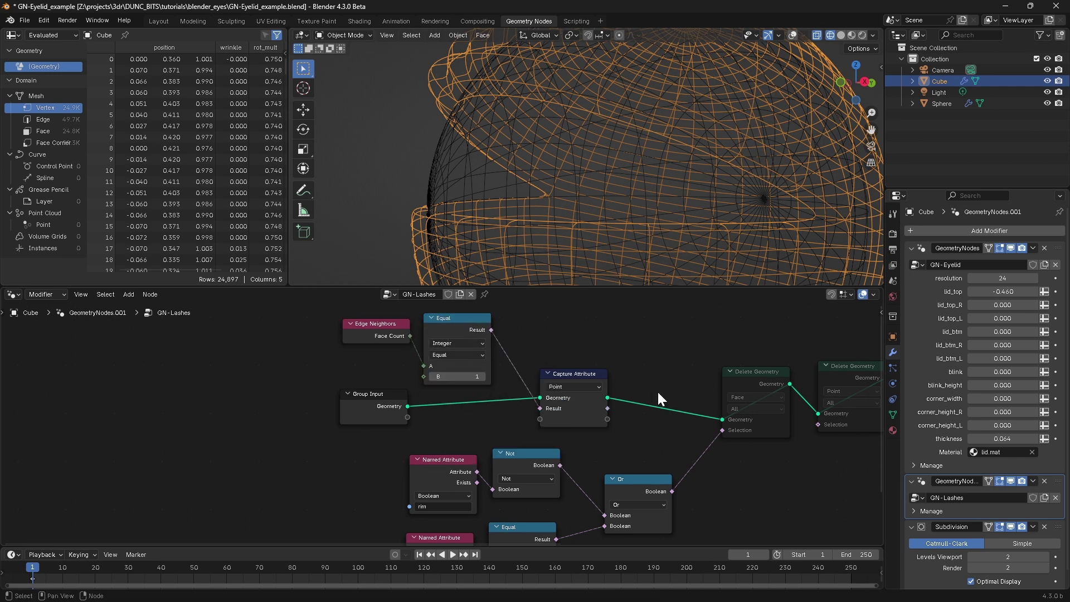
Space the two Delete Geometry nodes slightly apart and unmute both of them.
{"action": "middle_click_drag", "start_coordinate": [657, 390], "coordinate": [455, 364]}
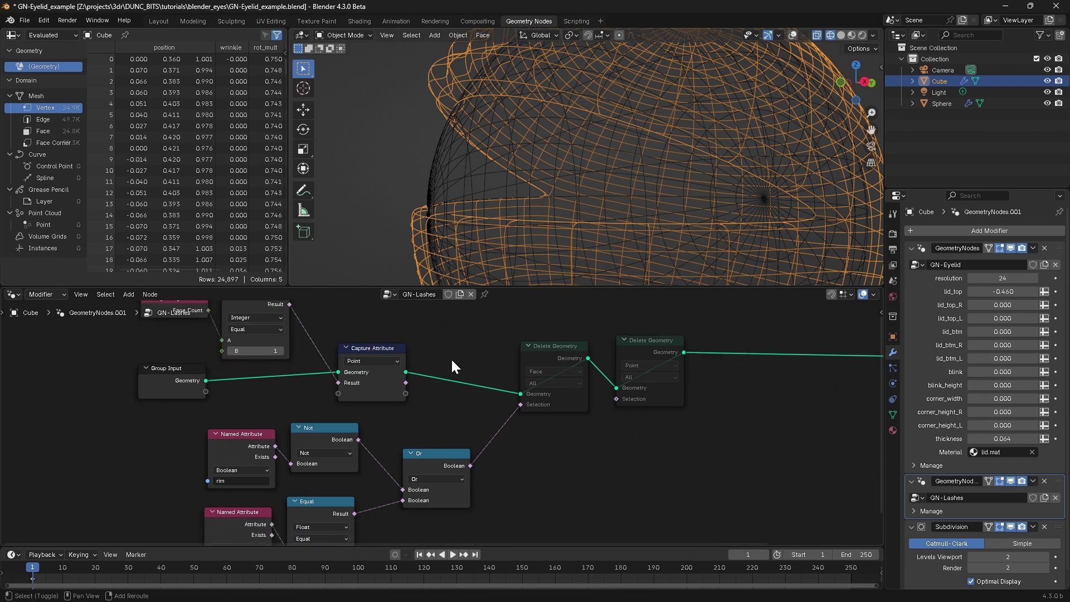
{"action": "left_click_drag", "start_coordinate": [653, 343], "coordinate": [670, 347]}
{"action": "left_click_drag", "start_coordinate": [547, 344], "coordinate": [544, 343]}
{"action": "key", "text": "m"}
{"action": "middle_click_drag", "start_coordinate": [679, 136], "coordinate": [667, 192]}
{"action": "left_click_drag", "start_coordinate": [670, 344], "coordinate": [666, 344]}
{"action": "key", "text": "m"}
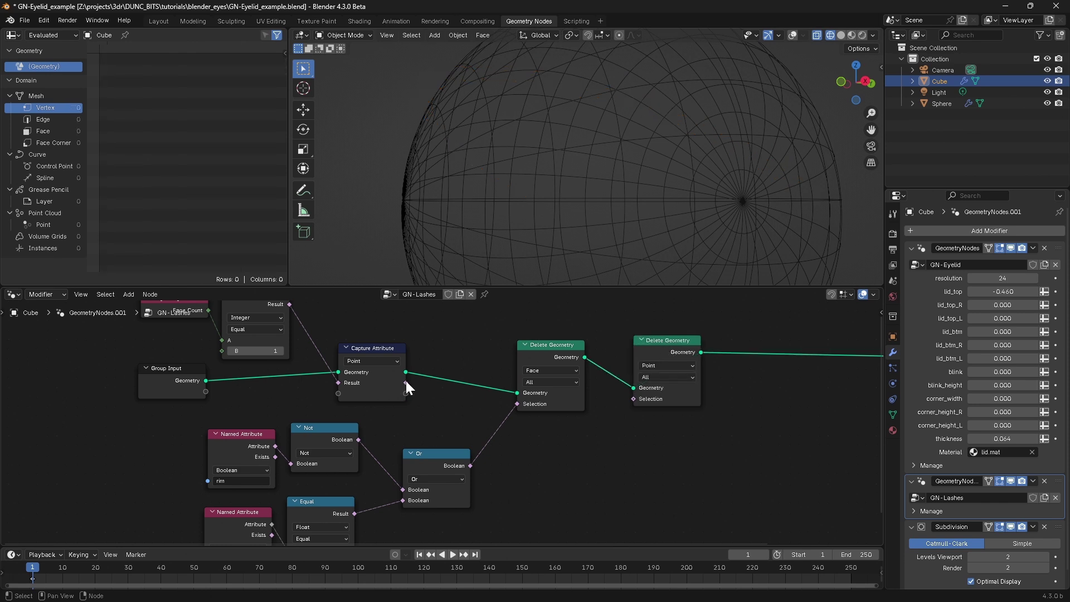
Connect the captured Result to the Selection of the Point-domain Delete Geometry node.
{"action": "left_click_drag", "start_coordinate": [405, 382], "coordinate": [432, 392]}
{"action": "left_click_drag", "start_coordinate": [587, 387], "coordinate": [634, 397]}
{"action": "middle_click_drag", "start_coordinate": [623, 189], "coordinate": [610, 212]}
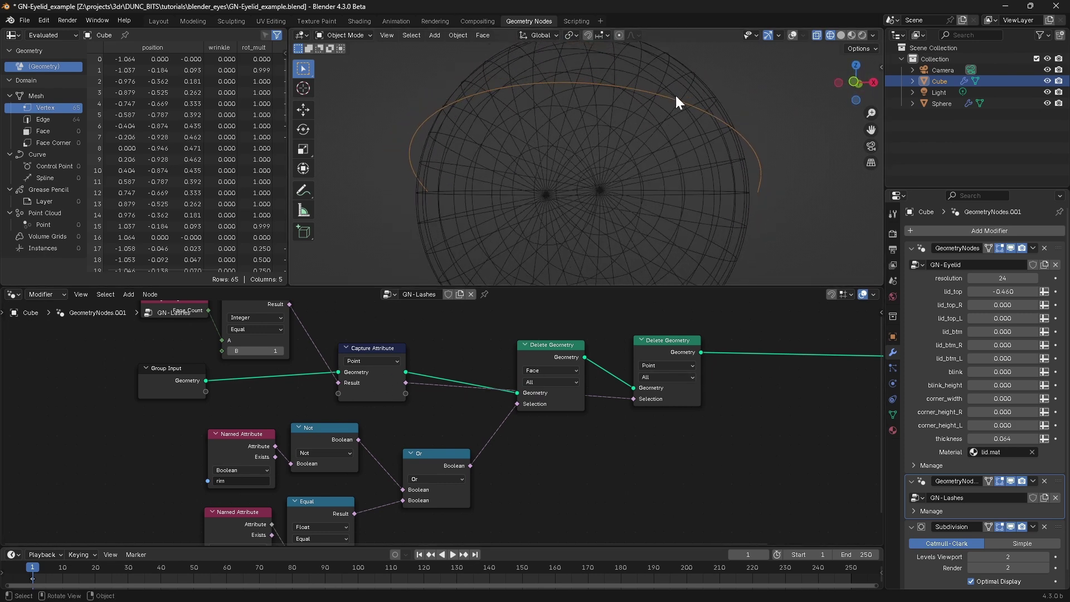
Insert a Mesh to Curve node after the second Delete Geometry node and move Group Output farther along to make room.
{"action": "middle_click_drag", "start_coordinate": [652, 317], "coordinate": [500, 333]}
{"action": "key", "text": "shift+a"}
{"action": "mouse_move", "coordinate": [574, 357]}
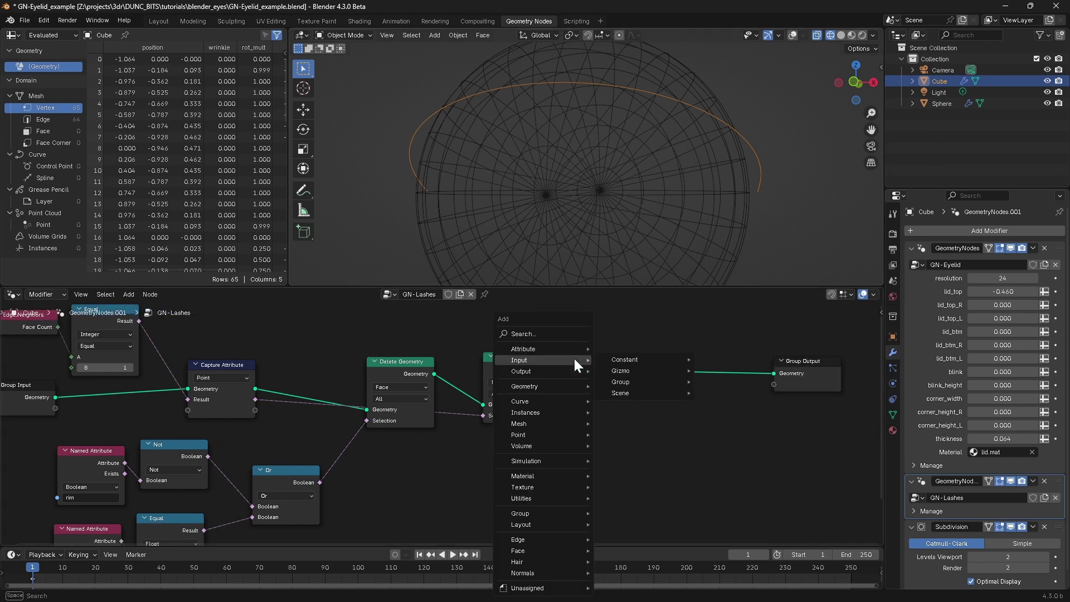
{"action": "type", "text": "mes"}
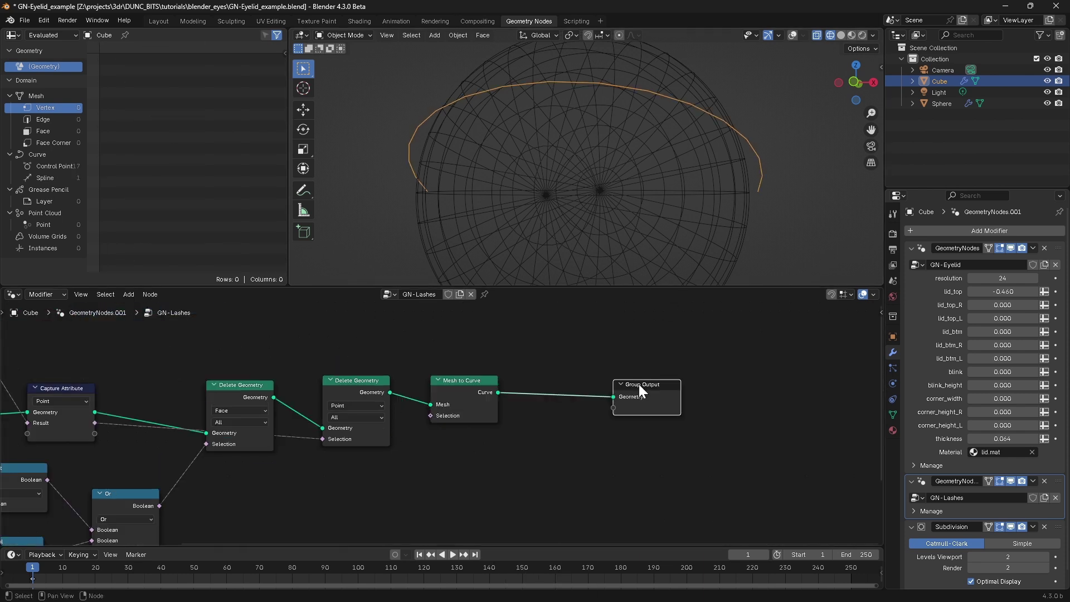
{"action": "left_click_drag", "start_coordinate": [639, 384], "coordinate": [690, 377]}
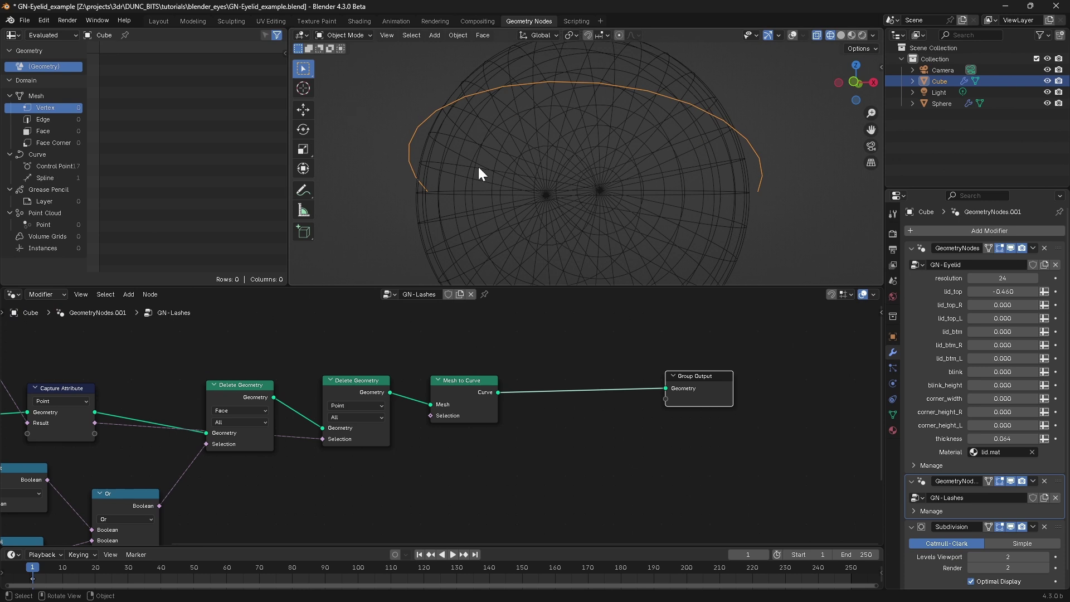
{"action": "left_click_drag", "start_coordinate": [683, 376], "coordinate": [753, 385]}
Insert a Set Curve Normal node after Mesh to Curve and set its mode to Free.
{"action": "key", "text": "shift+a"}
{"action": "type", "text": "set"}
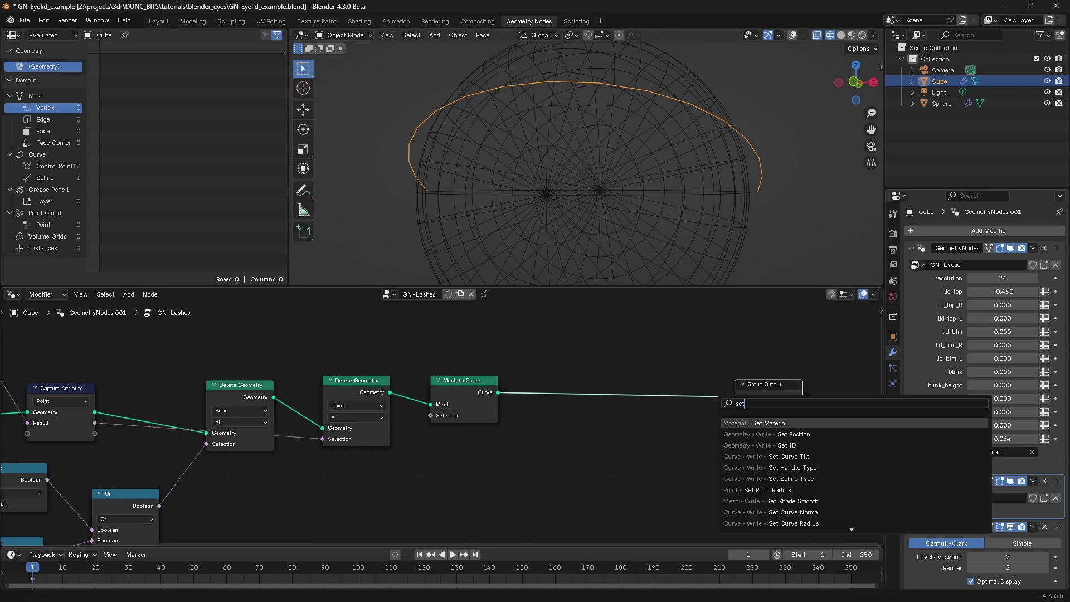
{"action": "type", "text": " cv"}
{"action": "key", "text": "BackSpace"}
{"action": "left_click", "coordinate": [583, 399]}
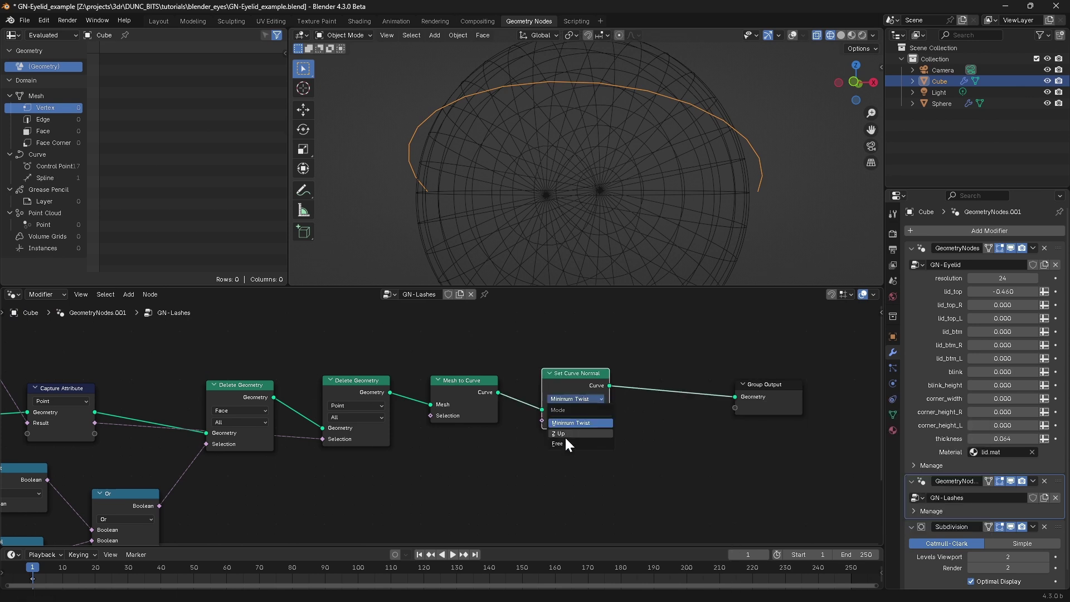
{"action": "left_click", "coordinate": [557, 444]}
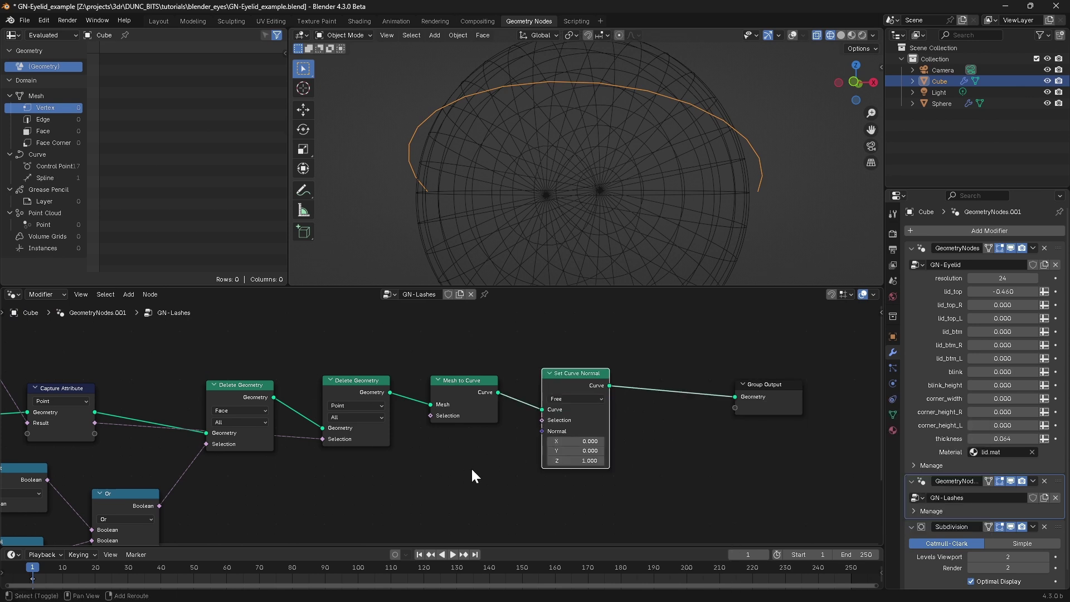
Add a Position node beneath Set Curve Normal and connect it to the Normal input.
{"action": "middle_click_drag", "start_coordinate": [499, 461], "coordinate": [567, 447]}
{"action": "middle_click_drag", "start_coordinate": [552, 173], "coordinate": [599, 187]}
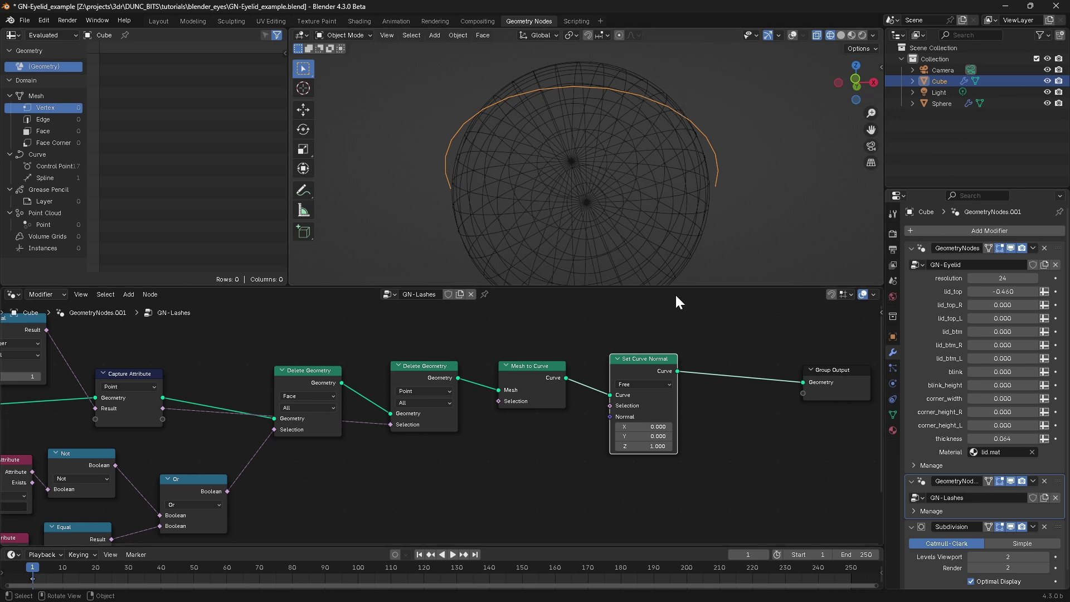
{"action": "key", "text": "Home"}
{"action": "key", "text": "shift+a"}
{"action": "mouse_move", "coordinate": [604, 421]}
{"action": "type", "text": "pos"}
{"action": "left_click", "coordinate": [666, 443]}
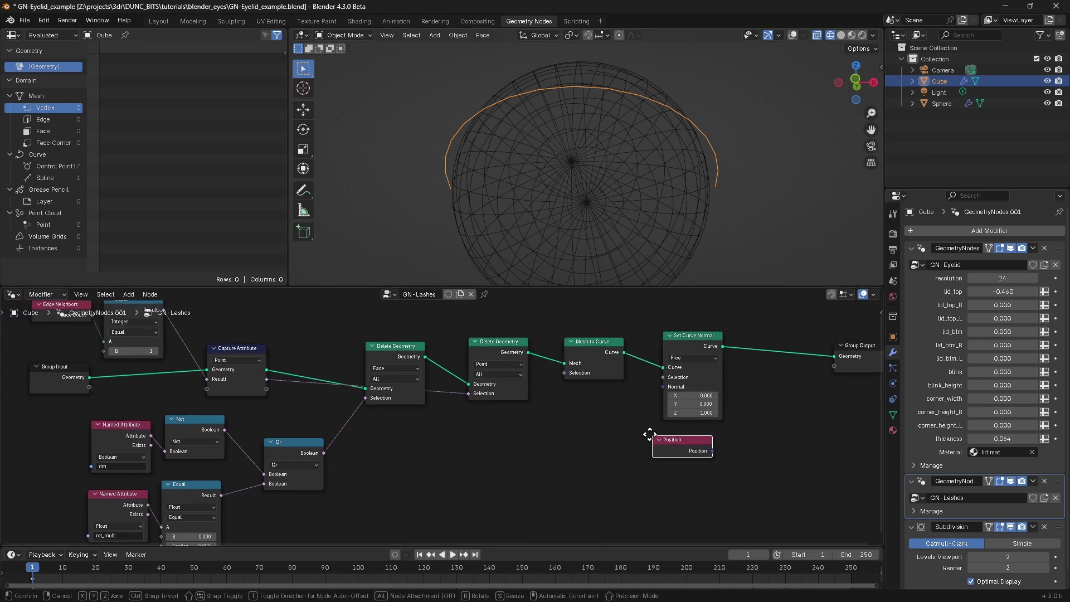
{"action": "left_click", "coordinate": [664, 428]}
{"action": "left_click_drag", "start_coordinate": [724, 441], "coordinate": [663, 386]}
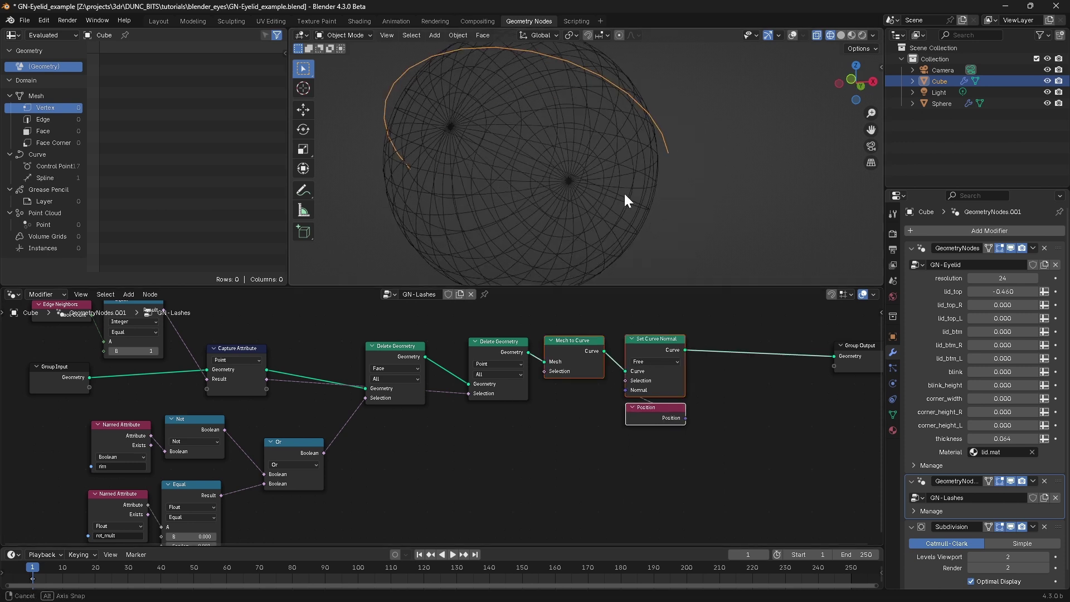
{"action": "middle_click_drag", "start_coordinate": [623, 191], "coordinate": [497, 223]}
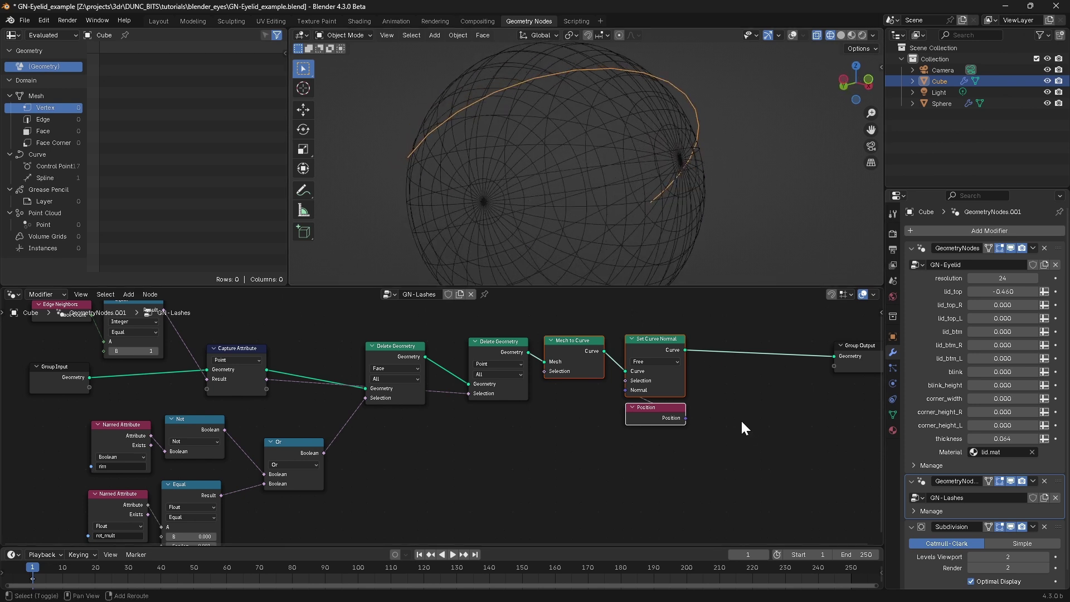
Insert a Trim Curve node after Set Curve Normal, with Start set to 0.05 and End to 0.95.
{"action": "middle_click_drag", "start_coordinate": [711, 400], "coordinate": [626, 413]}
{"action": "key", "text": "shift+a"}
{"action": "type", "text": "trim"}
{"action": "key", "text": "Return"}
{"action": "left_click", "coordinate": [539, 444]}
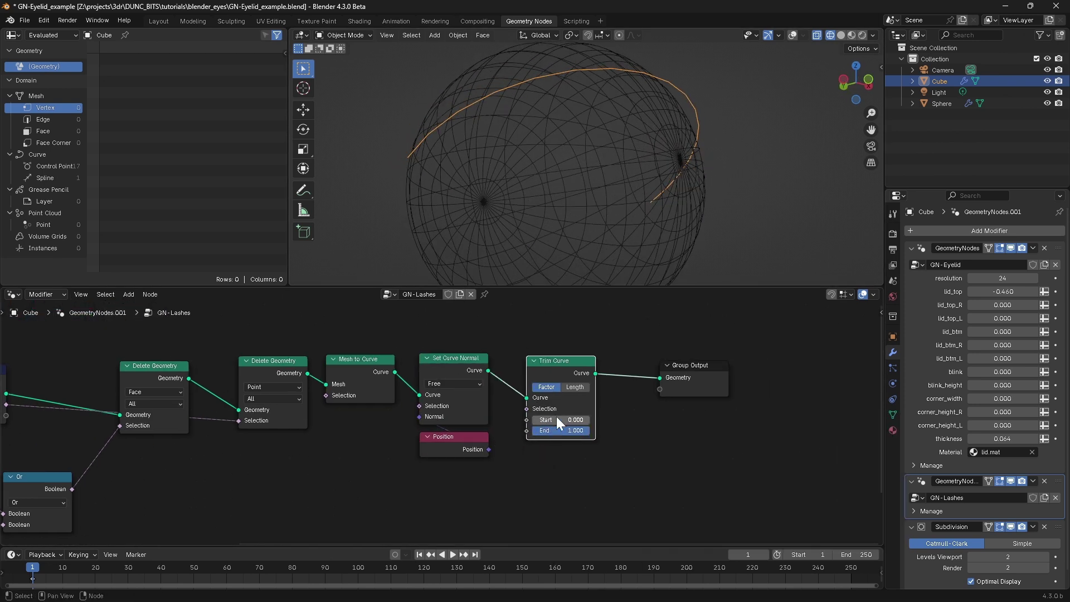
{"action": "left_click", "coordinate": [557, 419]}
{"action": "type", "text": "5"}
{"action": "key", "text": "Tab"}
{"action": "type", "text": ".95"}
{"action": "key", "text": "Return"}
Move Group Output farther along and insert a Resample Curve node after Trim Curve with a count of 25.
{"action": "left_click_drag", "start_coordinate": [687, 368], "coordinate": [773, 368]}
{"action": "key", "text": "shift+a"}
{"action": "type", "text": "res"}
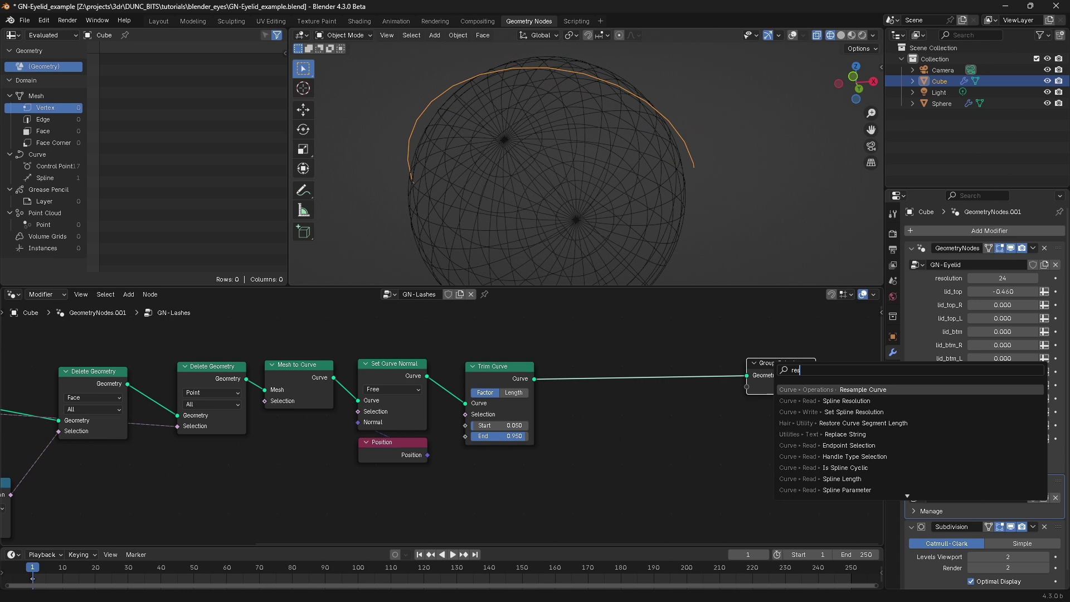
{"action": "key", "text": "Return"}
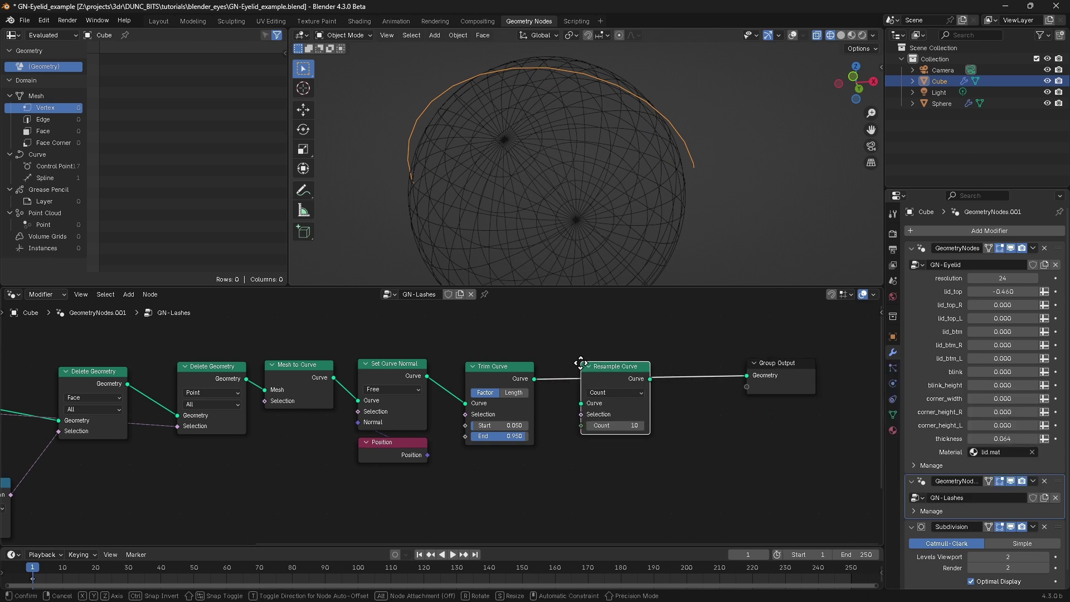
{"action": "left_click", "coordinate": [583, 377]}
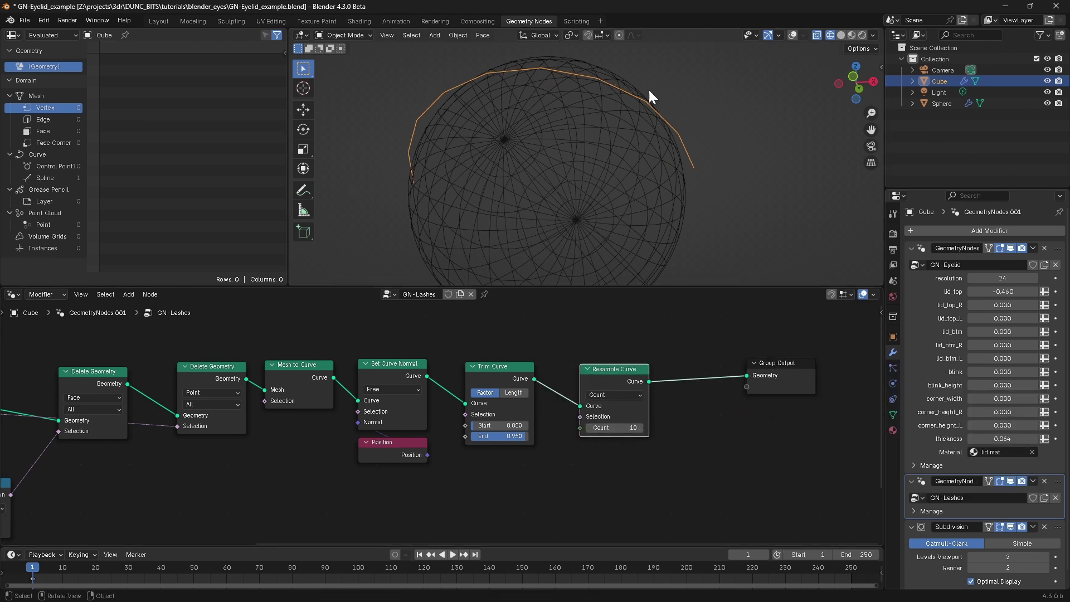
{"action": "left_click", "coordinate": [613, 427]}
{"action": "type", "text": "25"}
{"action": "key", "text": "Return"}
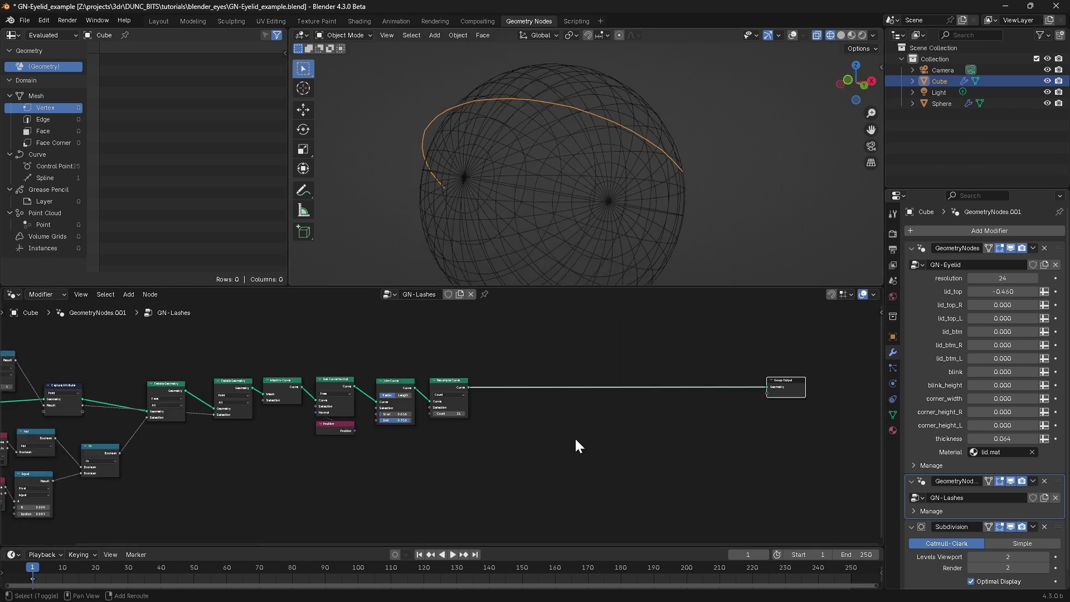
Insert an Instance on Points node between Resample Curve and Group Output.
{"action": "key", "text": "shift+a"}
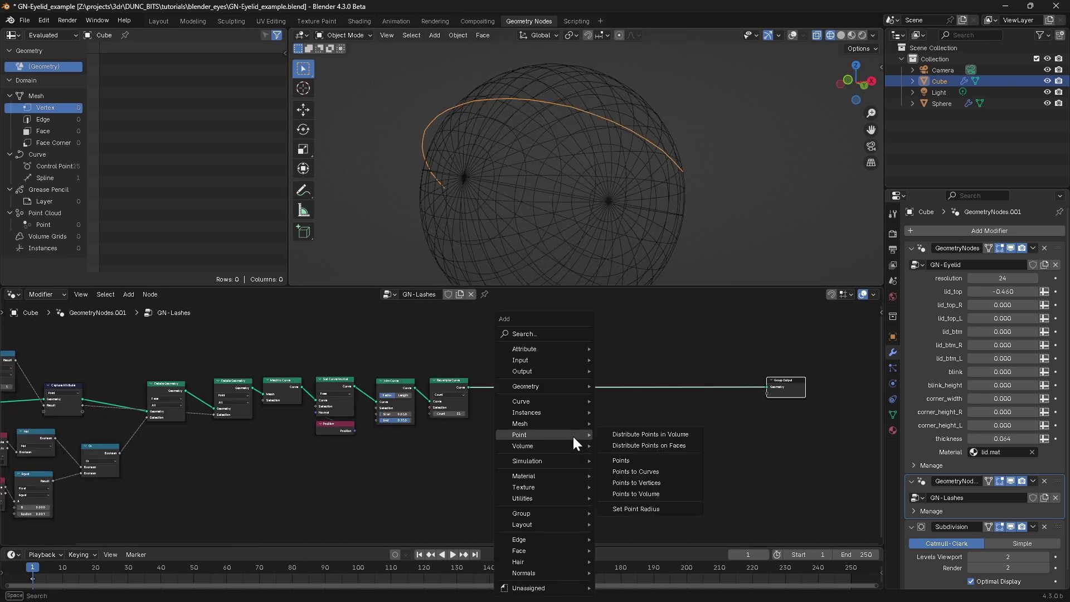
{"action": "type", "text": "ins"}
{"action": "key", "text": "Return"}
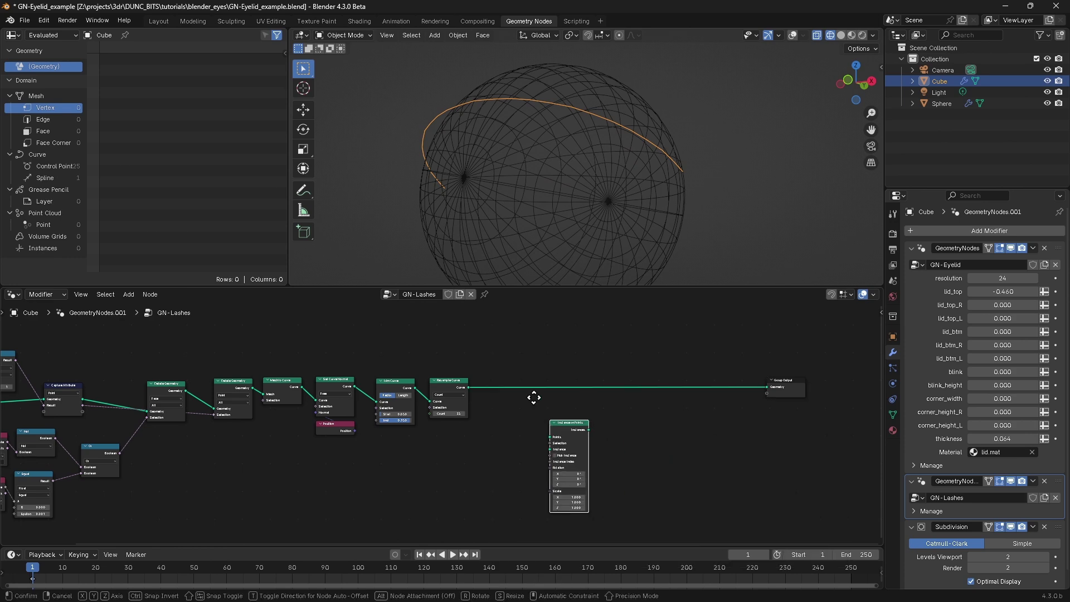
{"action": "left_click", "coordinate": [538, 401]}
{"action": "scroll", "coordinate": [537, 401], "scroll_direction": "up", "scroll_amount": 3}
Add a Quadratic Bézier node beneath Resample Curve and connect its Curve output to the Instance input of Instance on Points.
{"action": "key", "text": "shift+a"}
{"action": "type", "text": "quafc"}
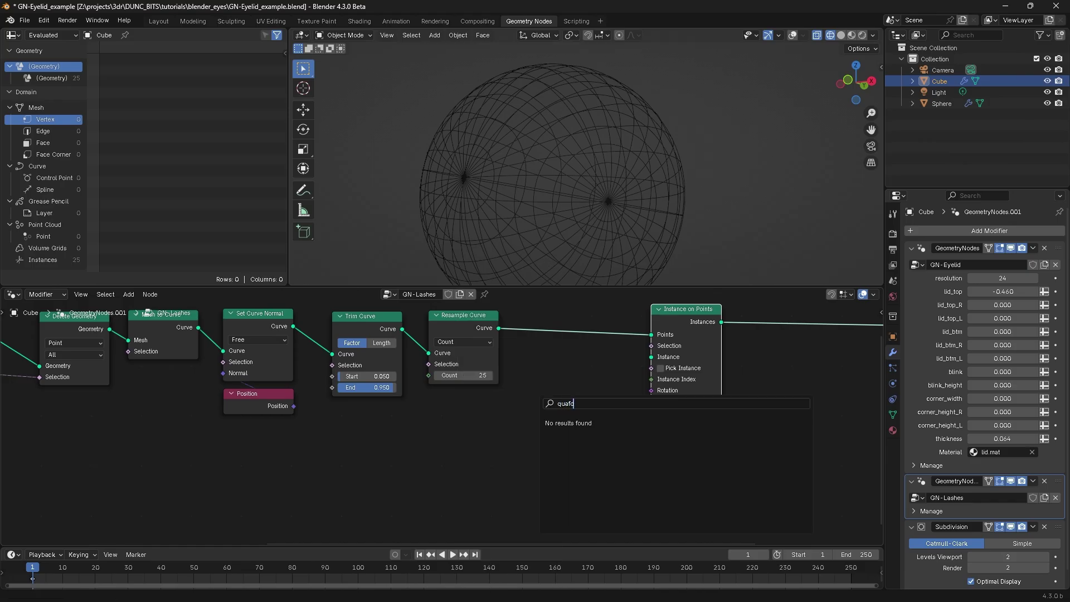
{"action": "key", "text": "BackSpace"}
{"action": "key", "text": "BackSpace"}
{"action": "type", "text": "d"}
{"action": "key", "text": "Down"}
{"action": "key", "text": "Return"}
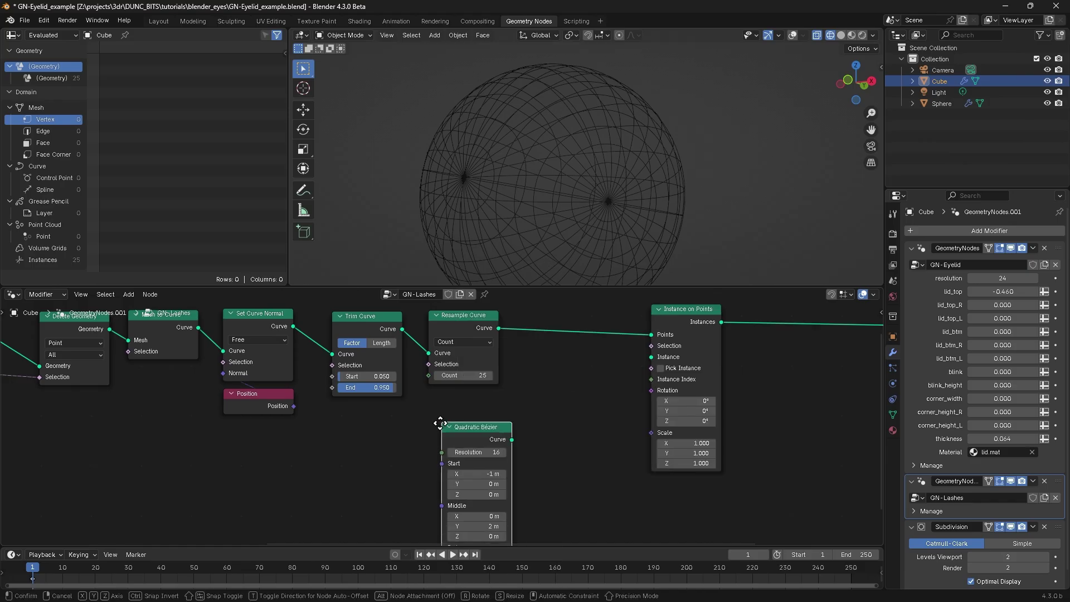
{"action": "left_click", "coordinate": [443, 428]}
{"action": "left_click_drag", "start_coordinate": [440, 426], "coordinate": [557, 354]}
Set the Quadratic Bézier's Start X to 0 m and its Middle Y to 0 m.
{"action": "left_click", "coordinate": [384, 400]}
{"action": "type", "text": "0"}
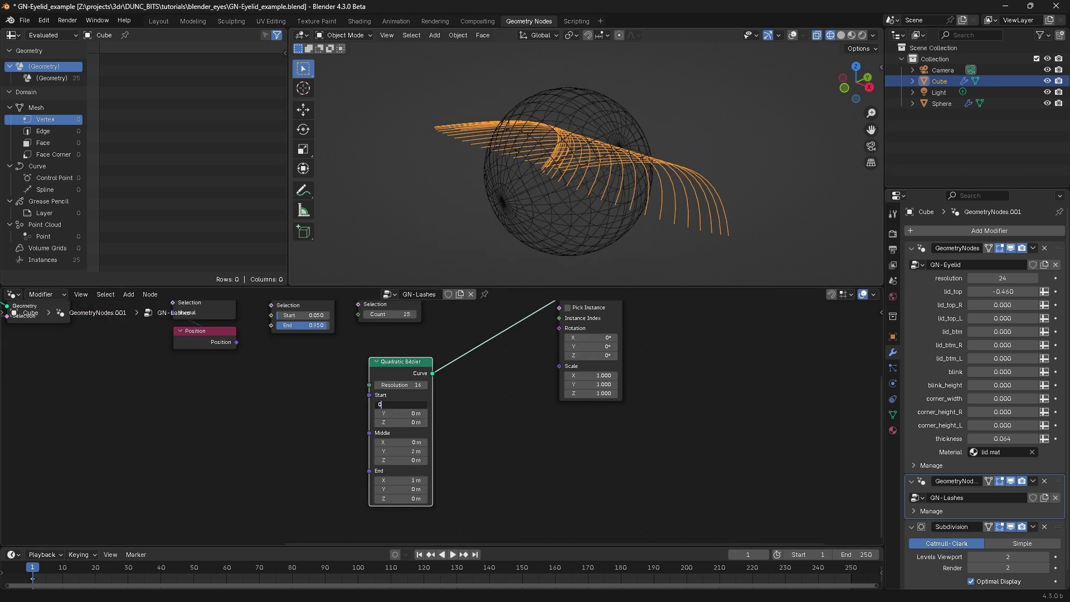
{"action": "key", "text": "Return"}
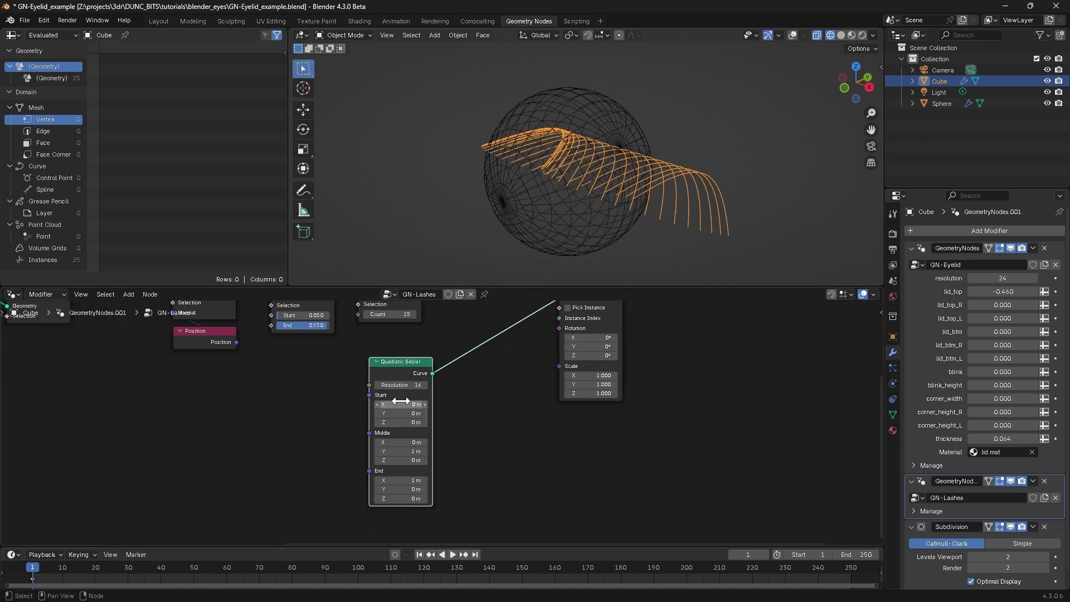
{"action": "left_click", "coordinate": [407, 451]}
{"action": "type", "text": "0"}
{"action": "key", "text": "Return"}
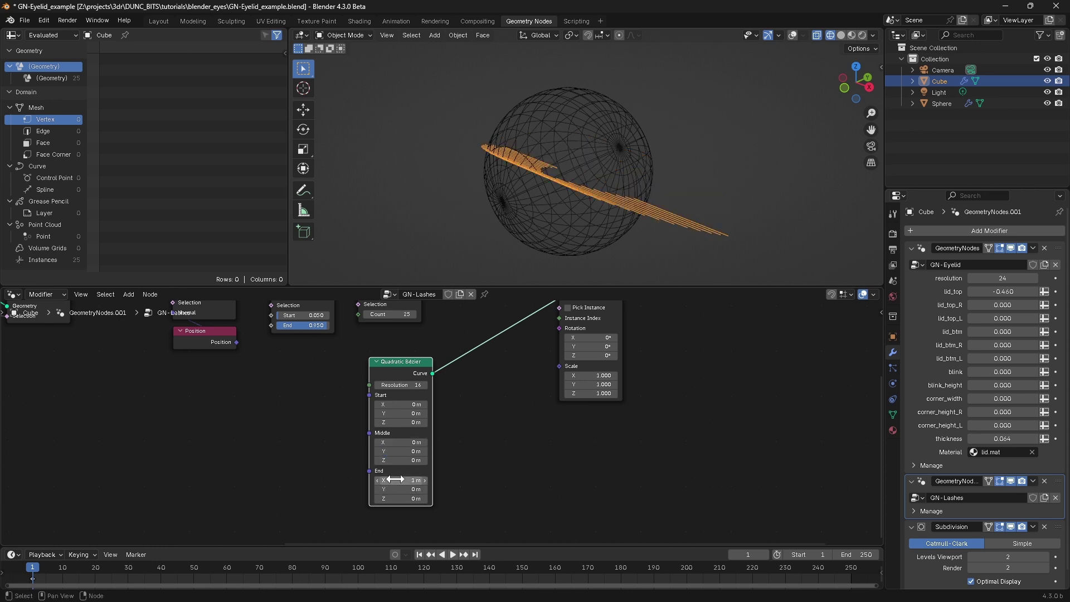
Move Instance on Points farther along and add an Align Rotation to Vector node beside the Quadratic Bézier.
{"action": "middle_click_drag", "start_coordinate": [500, 193], "coordinate": [549, 222]}
{"action": "middle_click_drag", "start_coordinate": [500, 409], "coordinate": [591, 459]}
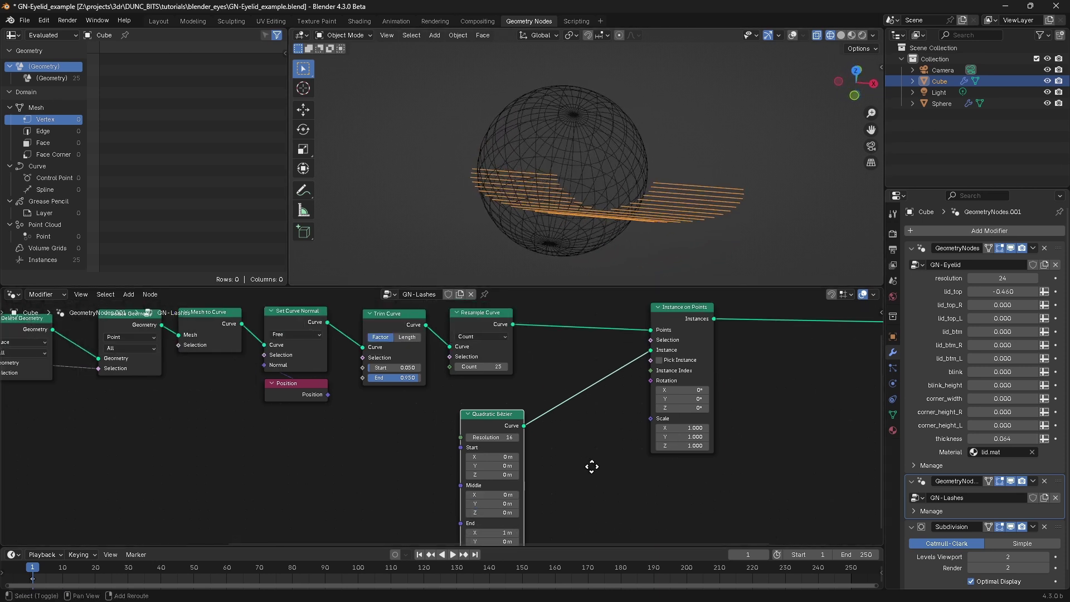
{"action": "scroll", "coordinate": [599, 440], "scroll_direction": "down", "scroll_amount": 2}
{"action": "middle_click_drag", "start_coordinate": [610, 417], "coordinate": [497, 422]}
{"action": "left_click_drag", "start_coordinate": [525, 329], "coordinate": [610, 306]}
{"action": "key", "text": "shift+a"}
{"action": "type", "text": "al"}
{"action": "key", "text": "Down"}
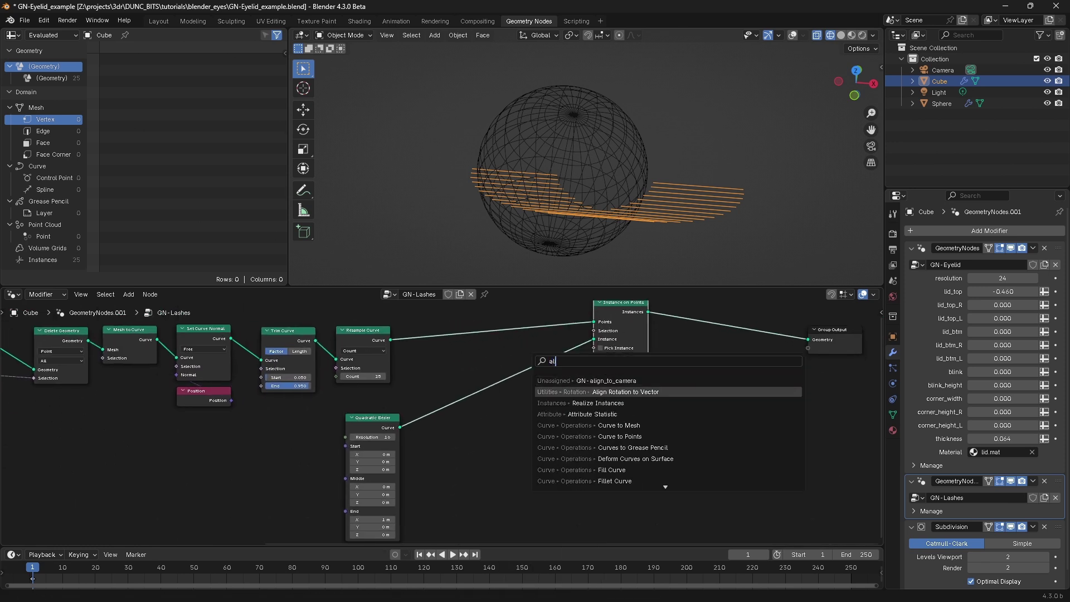
{"action": "key", "text": "Return"}
{"action": "left_click", "coordinate": [483, 415]}
Feed a new Position node into Align Rotation to Vector's Vector input and connect its Rotation output to Instance on Points' Rotation.
{"action": "middle_click_drag", "start_coordinate": [486, 417], "coordinate": [487, 349]}
{"action": "scroll", "coordinate": [491, 368], "scroll_direction": "up", "scroll_amount": 3}
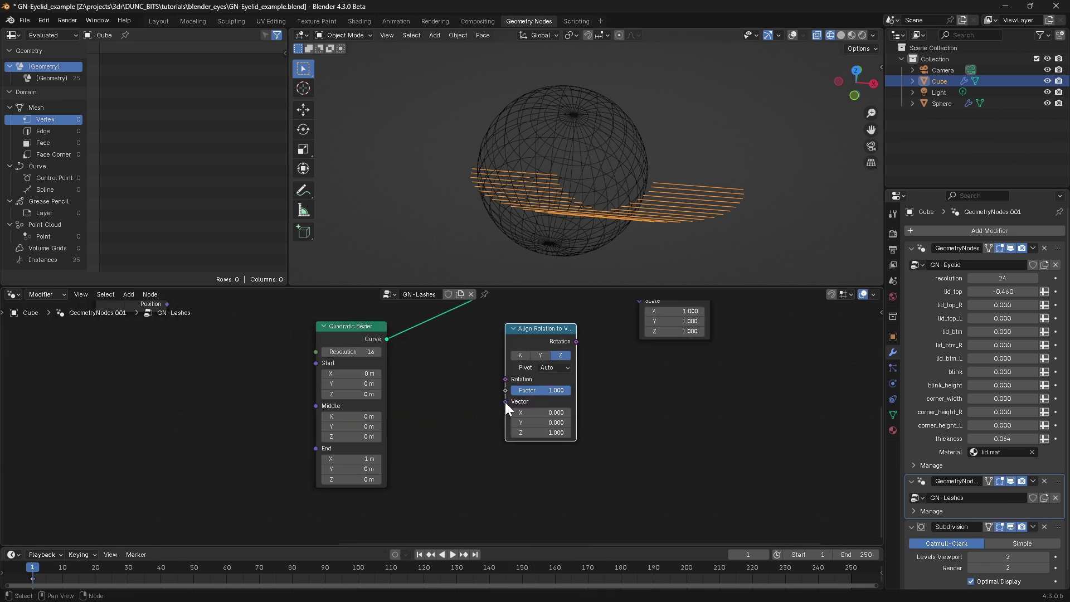
{"action": "left_click_drag", "start_coordinate": [504, 401], "coordinate": [455, 439]}
{"action": "type", "text": "po"}
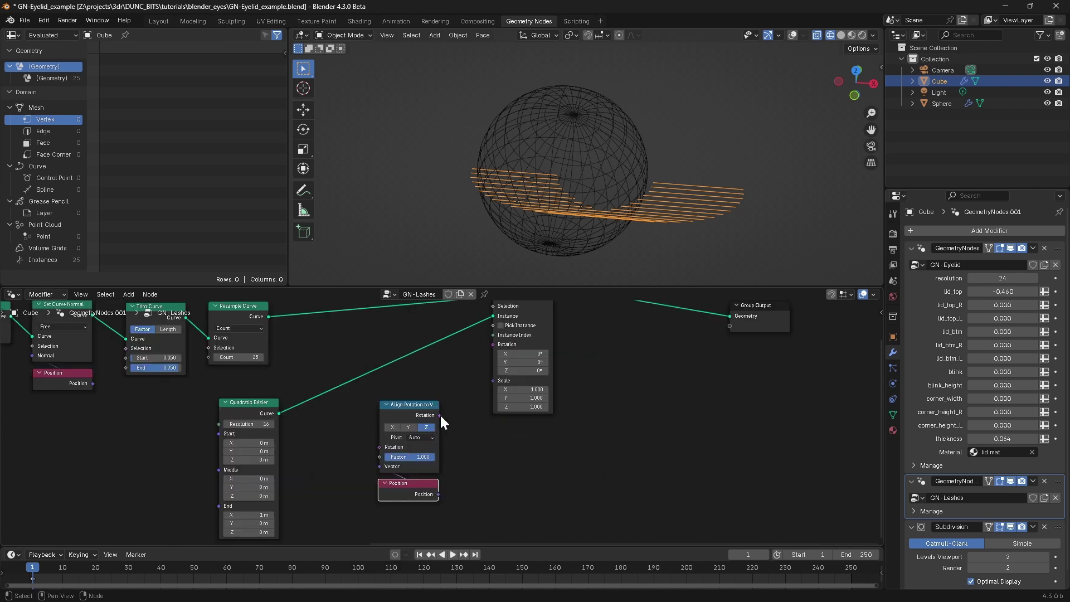
{"action": "left_click_drag", "start_coordinate": [439, 414], "coordinate": [492, 344]}
{"action": "middle_click_drag", "start_coordinate": [506, 173], "coordinate": [549, 177]}
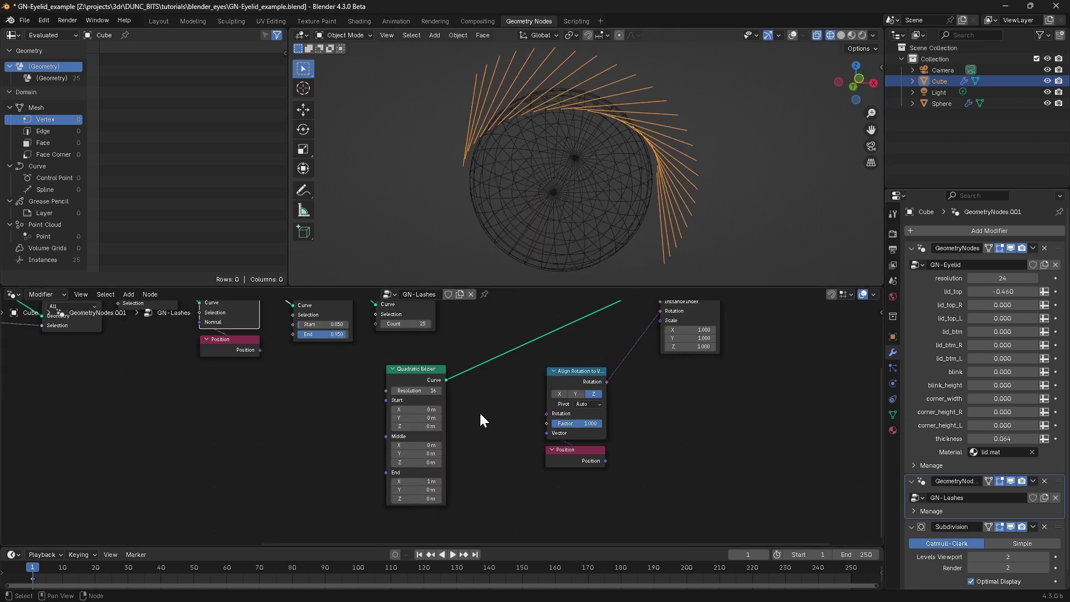
Set the Quadratic Bézier's End X to 0 m and End Z to 1 m.
{"action": "left_click", "coordinate": [413, 481]}
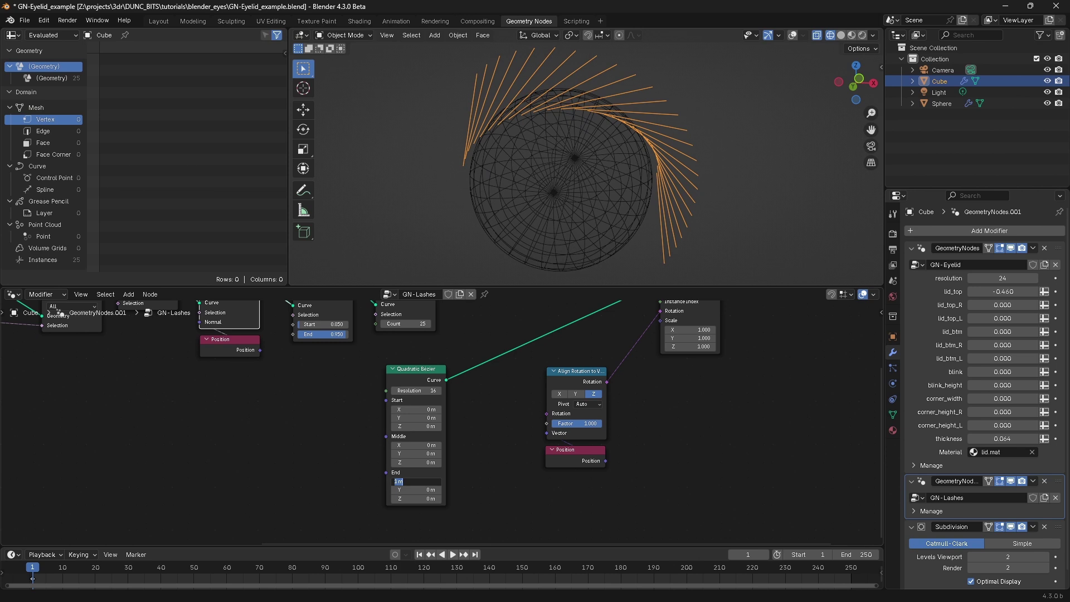
{"action": "type", "text": "0"}
{"action": "key", "text": "Tab"}
{"action": "key", "text": "Tab"}
{"action": "type", "text": "1"}
{"action": "key", "text": "Return"}
{"action": "middle_click_drag", "start_coordinate": [557, 103], "coordinate": [557, 139]}
Try out other values for the eyelid's lid_top and the Resample Curve count.
{"action": "mouse_move", "coordinate": [1003, 290]}
{"action": "left_mouse_down"}
{"action": "mouse_move", "coordinate": [971, 291]}
{"action": "mouse_move", "coordinate": [1003, 291]}
{"action": "mouse_move", "coordinate": [979, 291]}
{"action": "mouse_move", "coordinate": [972, 307]}
{"action": "mouse_move", "coordinate": [989, 301]}
{"action": "left_mouse_up"}
{"action": "right_click", "coordinate": [989, 301]}
{"action": "middle_click_drag", "start_coordinate": [360, 372], "coordinate": [410, 411]}
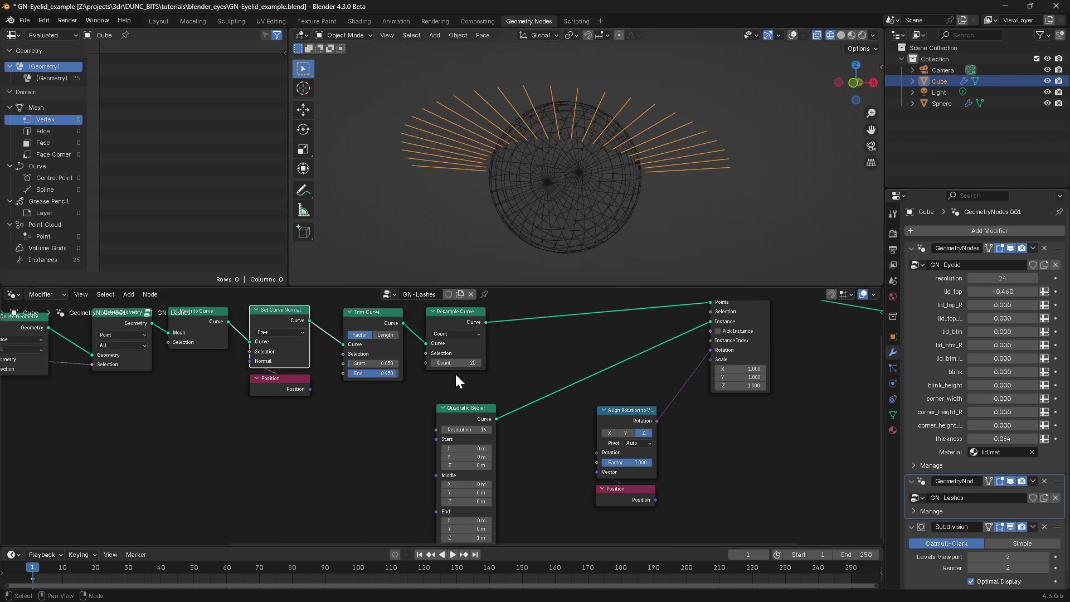
{"action": "left_click_drag", "start_coordinate": [454, 363], "coordinate": [456, 363]}
{"action": "key", "text": "Escape"}
{"action": "scroll", "coordinate": [456, 363], "scroll_direction": "down", "scroll_amount": 1}
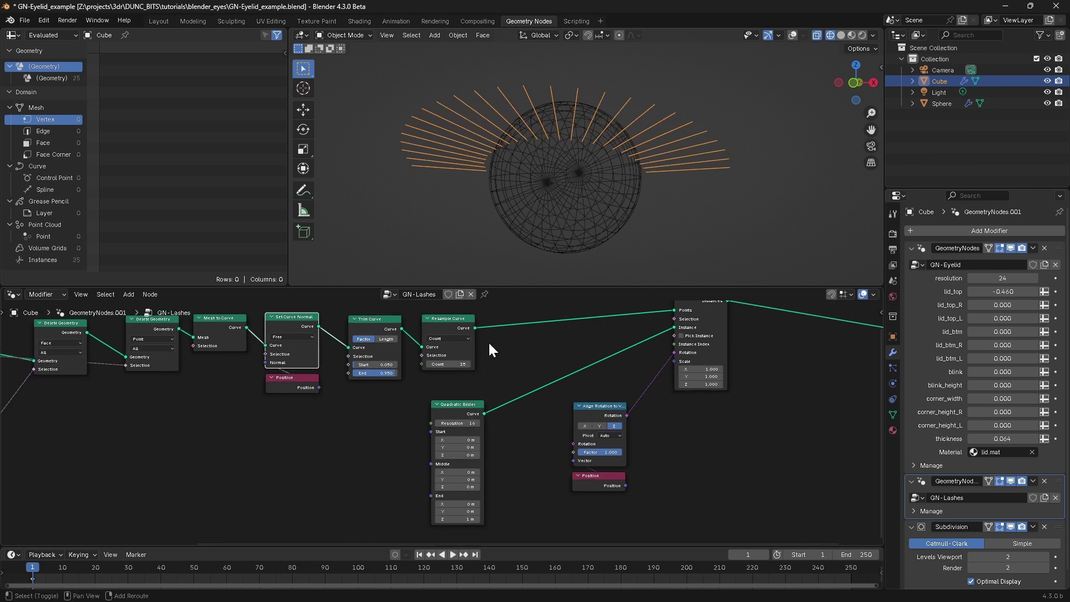
Curve the lashes by setting the Quadratic Bézier's Middle Z to 0.64 m and End Y to 0.22 m.
{"action": "mouse_move", "coordinate": [445, 406]}
{"action": "left_mouse_down"}
{"action": "mouse_move", "coordinate": [467, 398]}
{"action": "mouse_move", "coordinate": [449, 396]}
{"action": "left_mouse_up"}
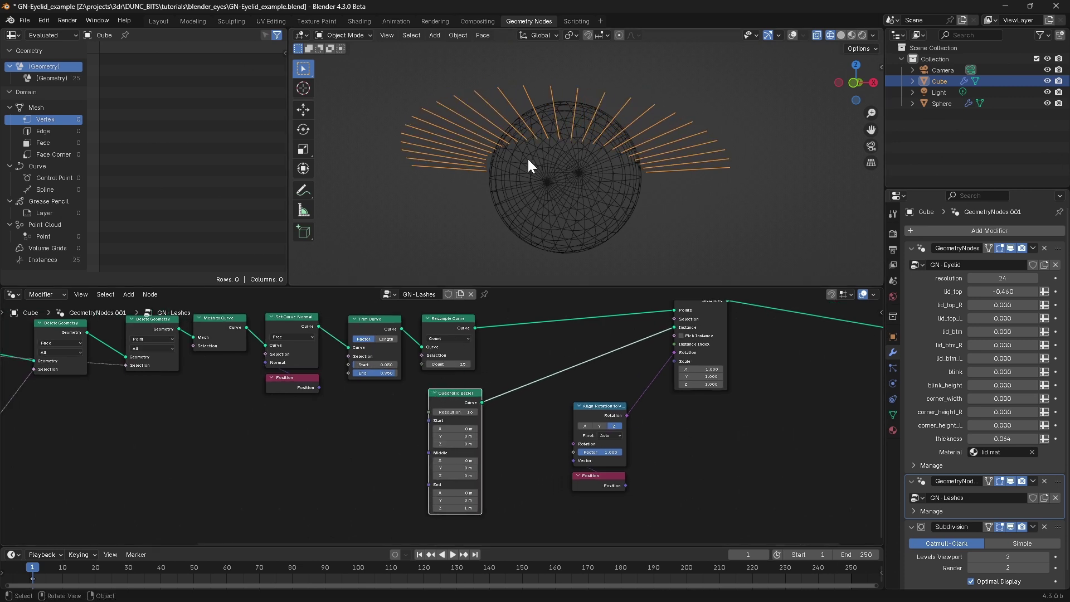
{"action": "middle_click_drag", "start_coordinate": [526, 159], "coordinate": [535, 207]}
{"action": "left_click_drag", "start_coordinate": [460, 500], "coordinate": [483, 473]}
{"action": "middle_click_drag", "start_coordinate": [441, 174], "coordinate": [522, 191]}
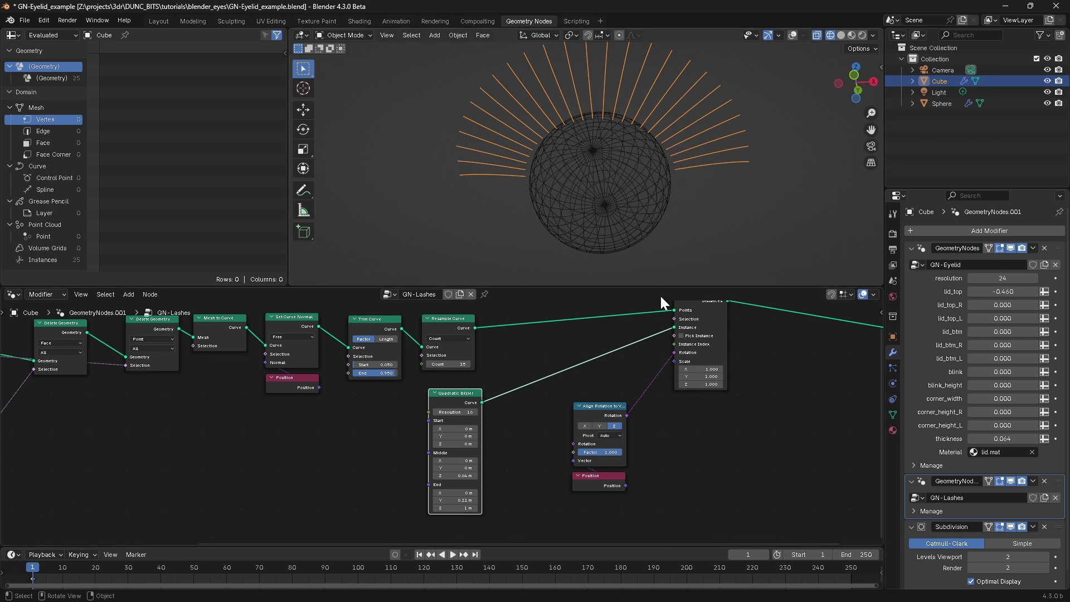
Move the lash Position node beneath the Quadratic Bézier and connect it to input A of a new vector Mix node.
{"action": "middle_click_drag", "start_coordinate": [541, 459], "coordinate": [528, 417]}
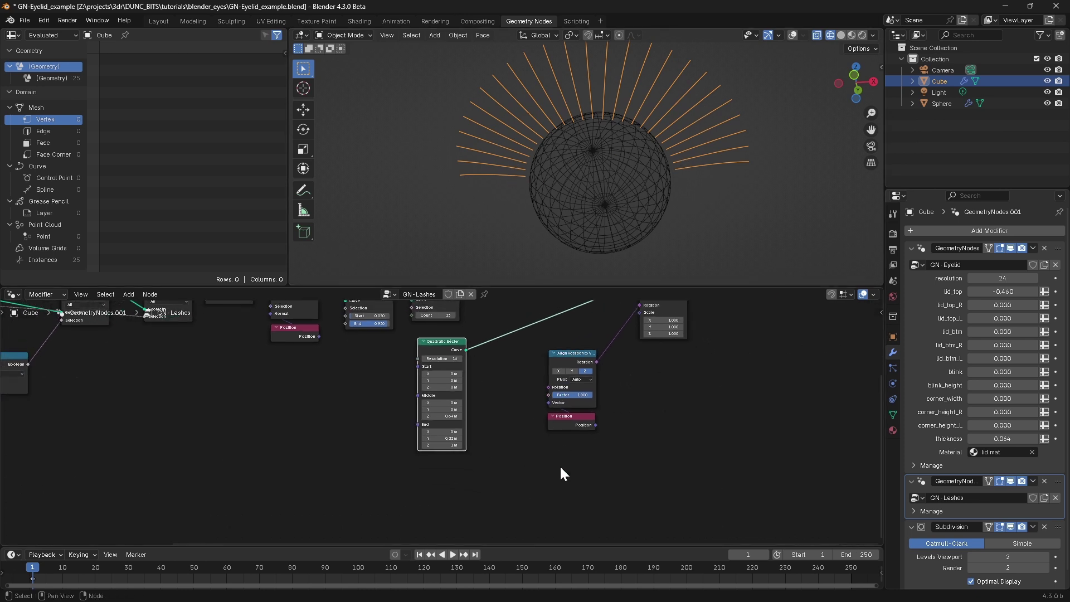
{"action": "left_click_drag", "start_coordinate": [558, 423], "coordinate": [430, 471]}
{"action": "middle_click_drag", "start_coordinate": [467, 482], "coordinate": [457, 442]}
{"action": "left_click_drag", "start_coordinate": [455, 444], "coordinate": [601, 443]}
{"action": "type", "text": "mix"}
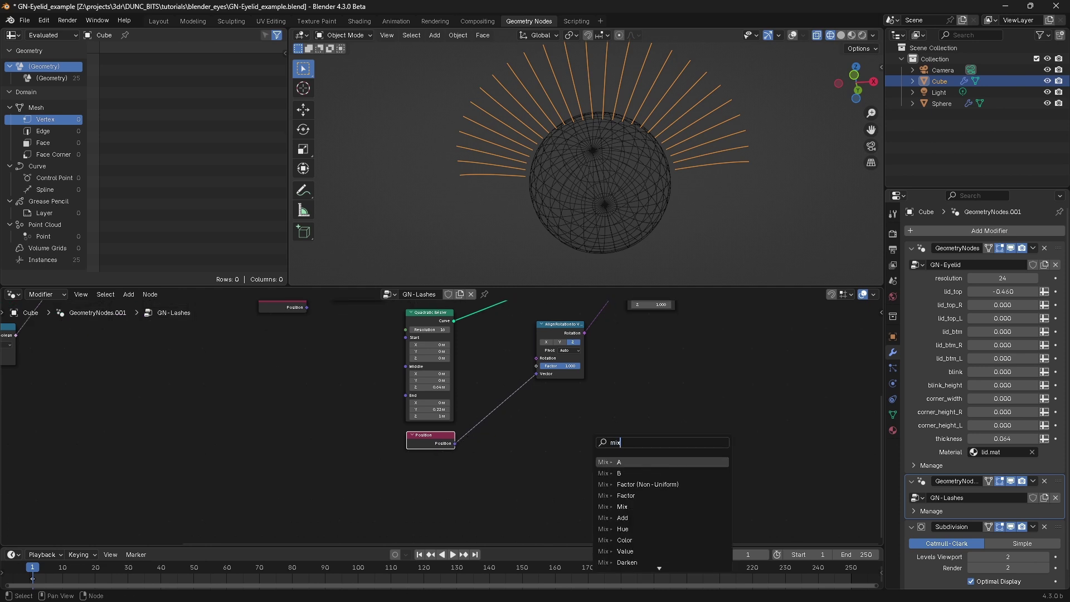
{"action": "left_click", "coordinate": [627, 462]}
{"action": "left_click", "coordinate": [562, 428]}
Add a vector Multiply node fed by the same Position node and set its second vector to 0, 1, 1.
{"action": "middle_click_drag", "start_coordinate": [462, 446], "coordinate": [457, 431]}
{"action": "middle_click_drag", "start_coordinate": [446, 429], "coordinate": [439, 407], "text": "ctrl"}
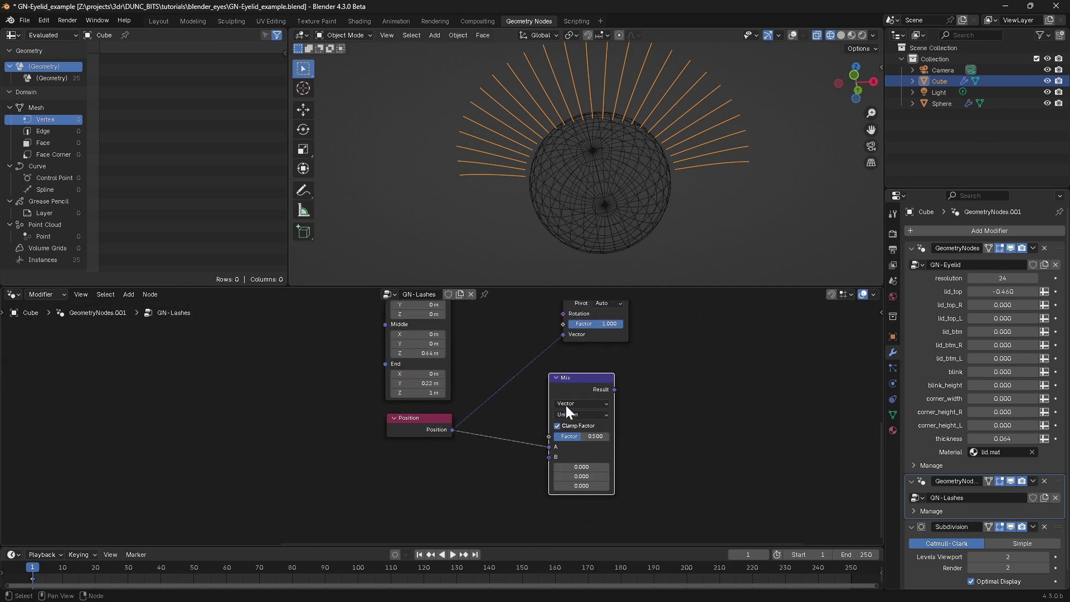
{"action": "left_click_drag", "start_coordinate": [451, 429], "coordinate": [485, 462]}
{"action": "type", "text": "mult"}
{"action": "key", "text": "Return"}
{"action": "left_click", "coordinate": [500, 523]}
{"action": "left_click", "coordinate": [501, 523]}
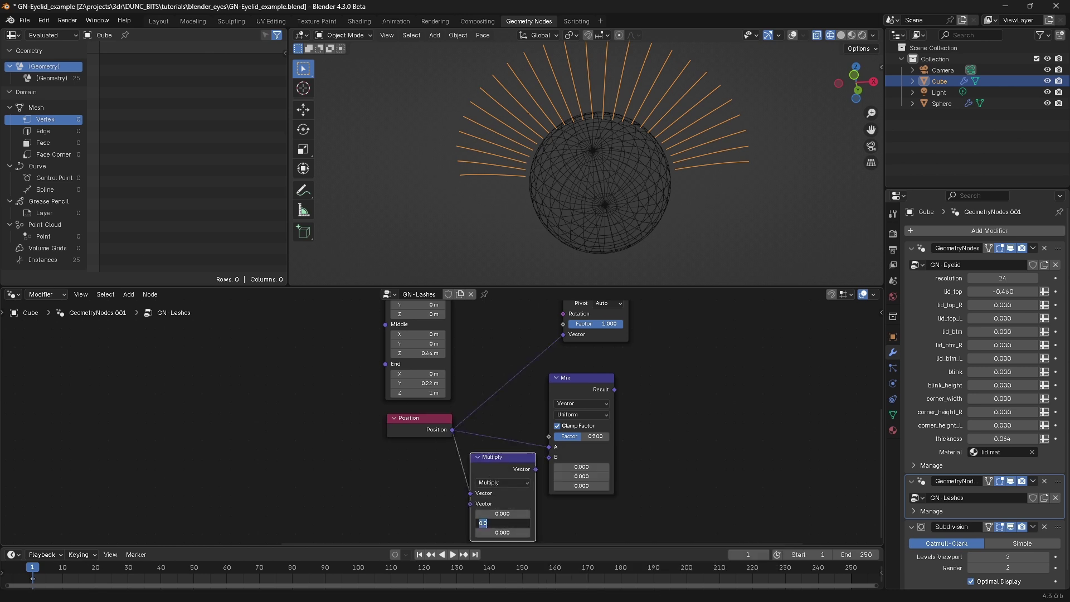
{"action": "key", "text": "Return"}
{"action": "left_click", "coordinate": [501, 532]}
{"action": "type", "text": "1"}
{"action": "key", "text": "Return"}
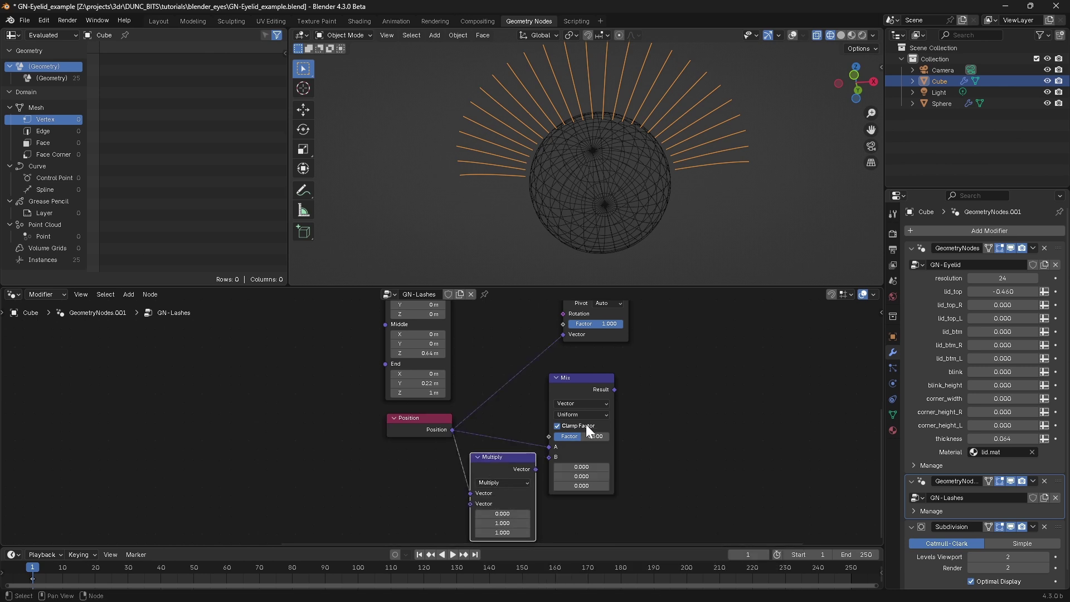
Connect Multiply to Mix's B and the Mix result to Align Rotation to Vector's Vector input, with a mix factor of 0.75.
{"action": "left_click_drag", "start_coordinate": [574, 378], "coordinate": [576, 372]}
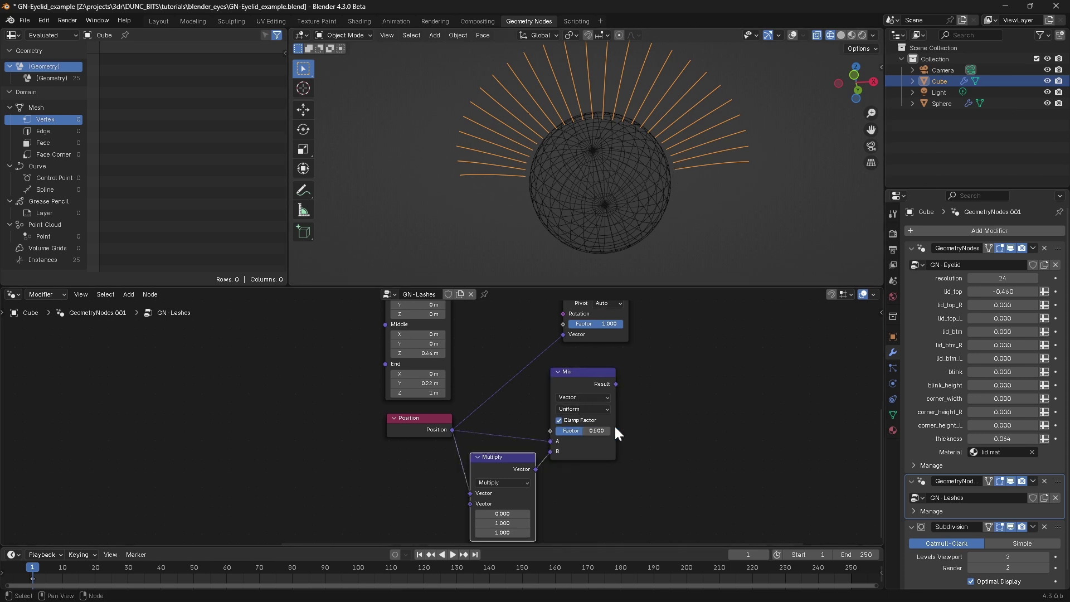
{"action": "left_click_drag", "start_coordinate": [616, 384], "coordinate": [568, 340]}
{"action": "left_click_drag", "start_coordinate": [591, 437], "coordinate": [624, 435]}
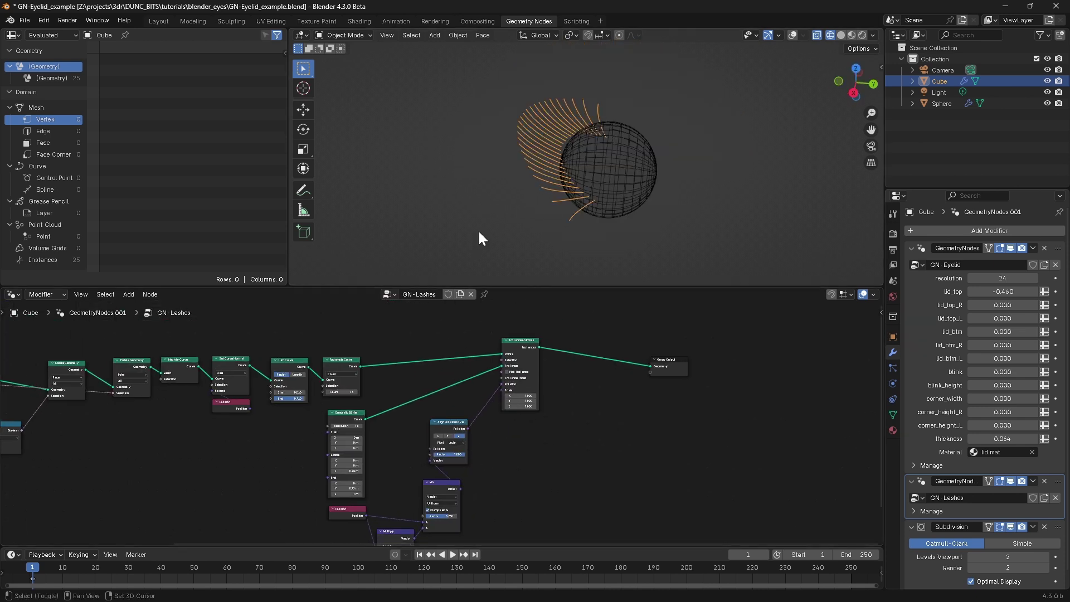
{"action": "middle_click_drag", "start_coordinate": [478, 230], "coordinate": [485, 189]}
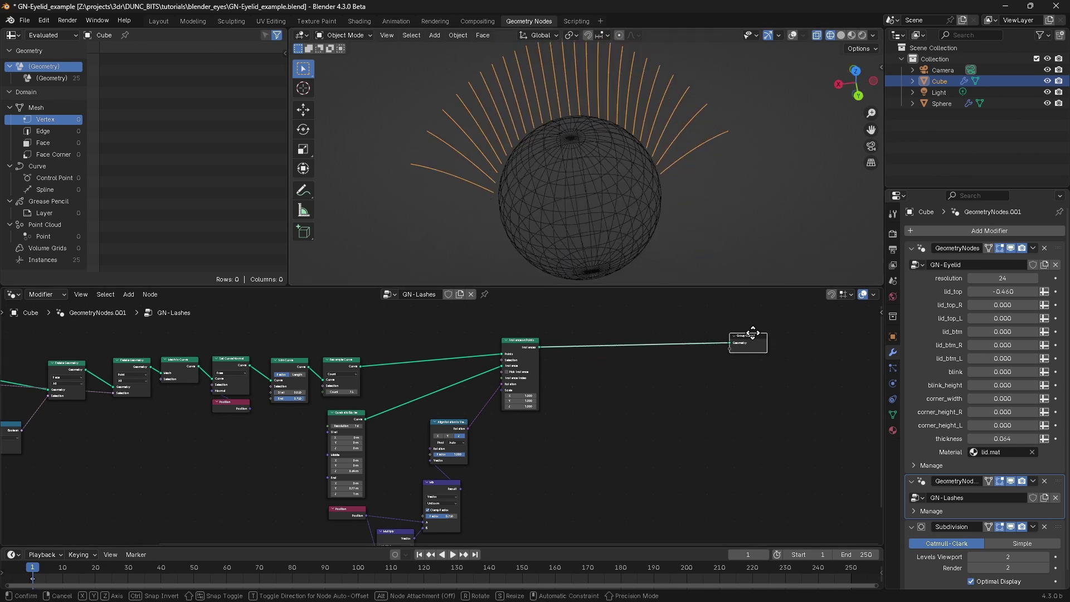
Add a Spline Parameter node beside the Align Rotation to Vector and Mix nodes.
{"action": "scroll", "coordinate": [513, 419], "scroll_direction": "up", "scroll_amount": 3}
{"action": "key", "text": "shift+a"}
{"action": "type", "text": "sp"}
{"action": "type", "text": "l"}
{"action": "key", "text": "Down"}
{"action": "key", "text": "Down"}
{"action": "key", "text": "Down"}
{"action": "key", "text": "Down"}
{"action": "key", "text": "Return"}
{"action": "left_click", "coordinate": [471, 435]}
Add a Float Curve node driven by Spline Parameter's Factor and connect its Value output to Instance on Points' Scale.
{"action": "left_click_drag", "start_coordinate": [533, 450], "coordinate": [605, 441]}
{"action": "type", "text": "floa"}
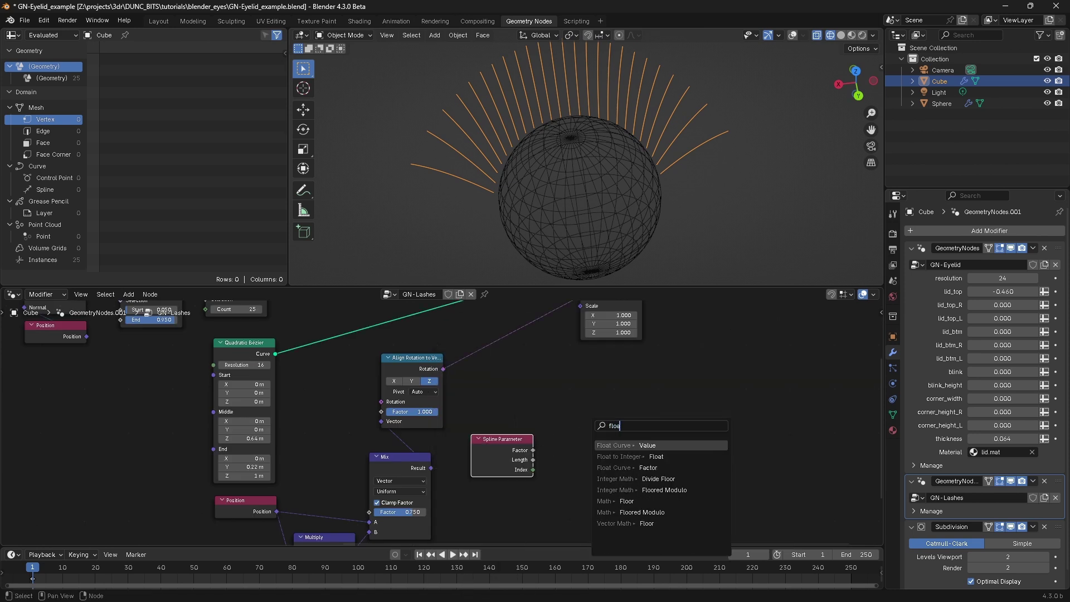
{"action": "key", "text": "Return"}
{"action": "left_click", "coordinate": [588, 389]}
{"action": "middle_click_drag", "start_coordinate": [697, 413], "coordinate": [697, 479]}
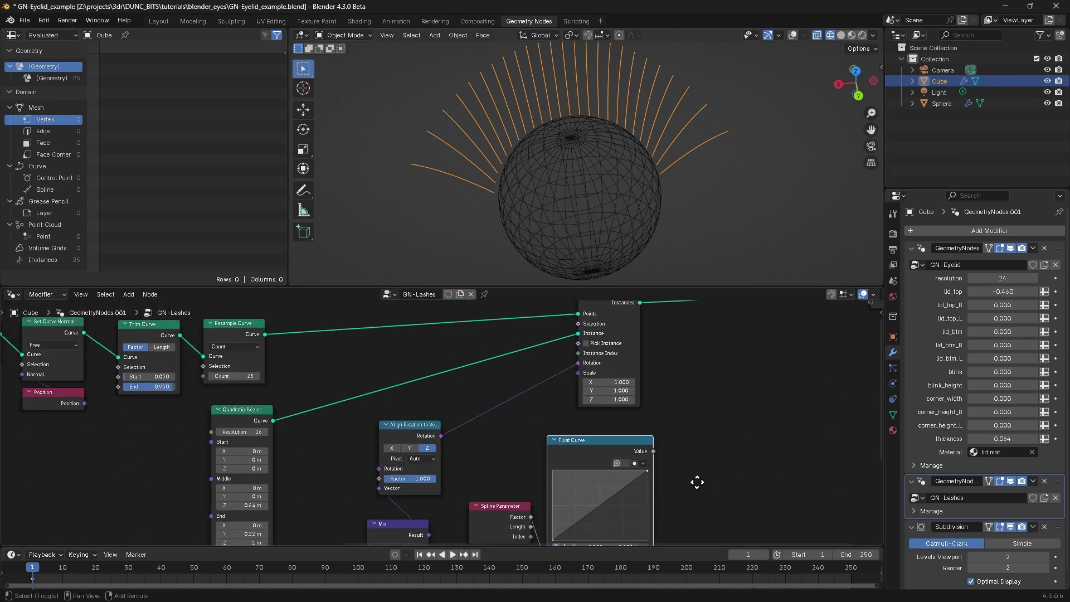
{"action": "left_click_drag", "start_coordinate": [655, 451], "coordinate": [580, 372]}
{"action": "middle_click_drag", "start_coordinate": [479, 182], "coordinate": [473, 176]}
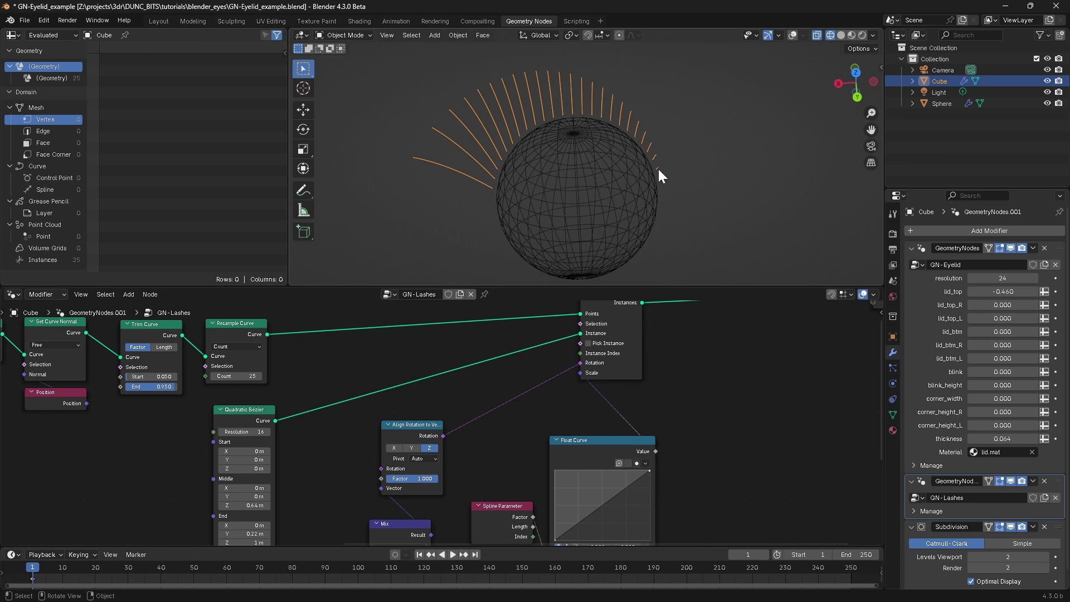
Shape the Float Curve into an arch with its end point at 1, 0 and a raised middle point at X 0.5.
{"action": "middle_click_drag", "start_coordinate": [574, 470], "coordinate": [564, 439]}
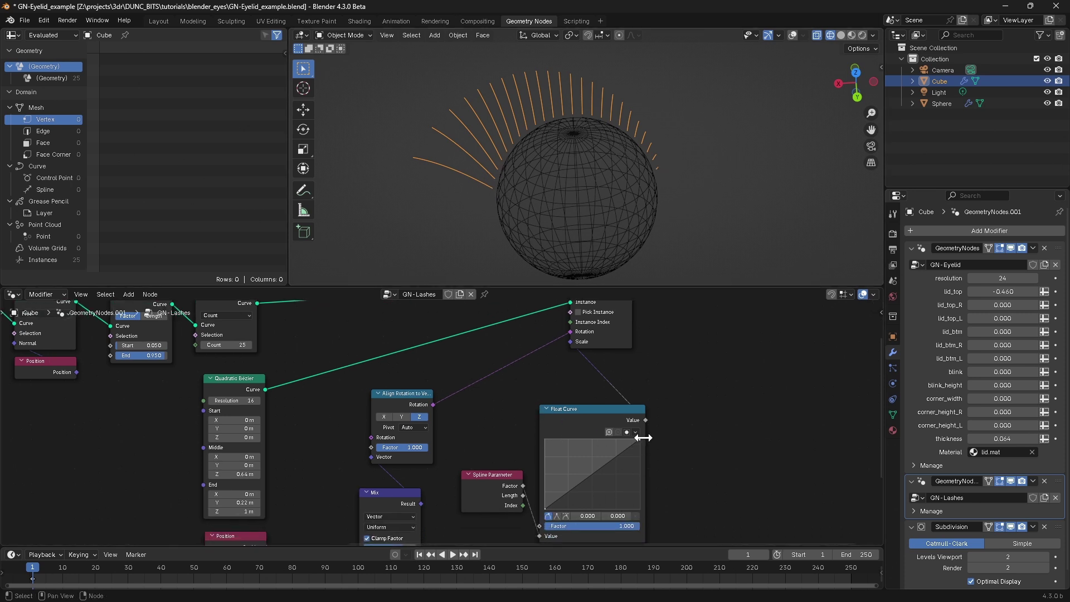
{"action": "left_click_drag", "start_coordinate": [638, 439], "coordinate": [674, 526]}
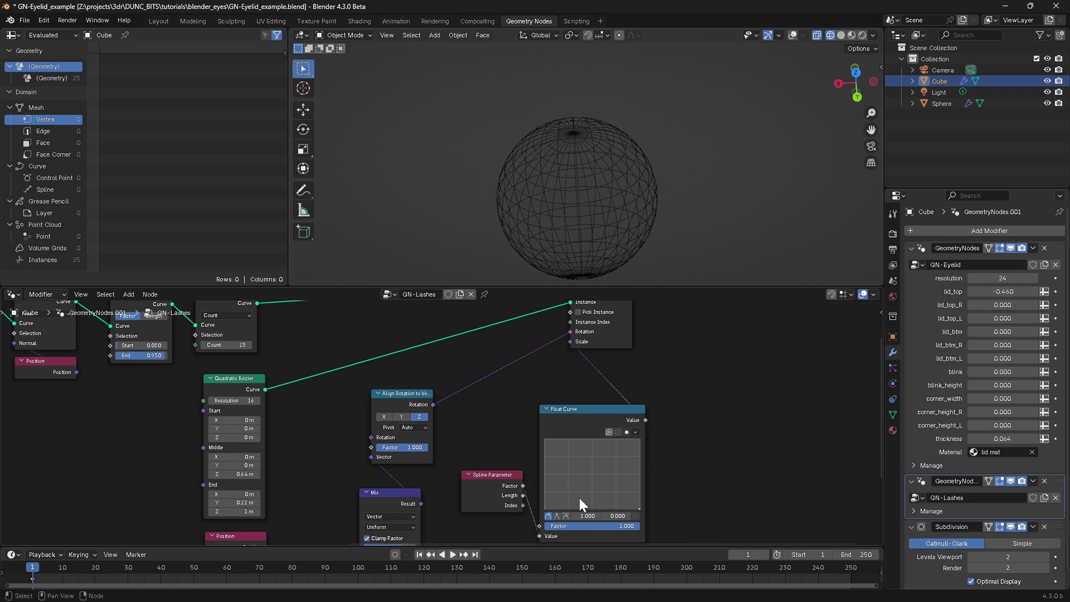
{"action": "left_click_drag", "start_coordinate": [590, 507], "coordinate": [591, 444]}
{"action": "middle_click_drag", "start_coordinate": [629, 178], "coordinate": [676, 168]}
{"action": "middle_click_drag", "start_coordinate": [654, 352], "coordinate": [569, 399]}
{"action": "middle_click_drag", "start_coordinate": [557, 168], "coordinate": [542, 193]}
Insert a Math Multiply node between Float Curve and Instance on Points' Scale to control the lash length.
{"action": "middle_click_drag", "start_coordinate": [508, 320], "coordinate": [392, 390]}
{"action": "middle_click_drag", "start_coordinate": [496, 390], "coordinate": [433, 408], "text": "ctrl"}
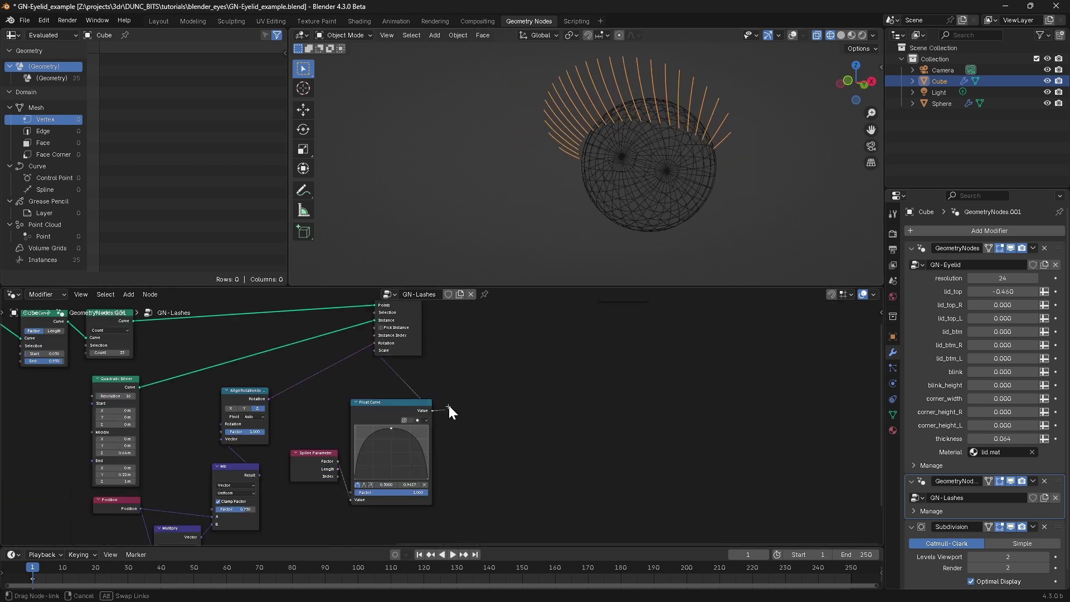
{"action": "key", "text": "shift+a"}
{"action": "type", "text": "mult"}
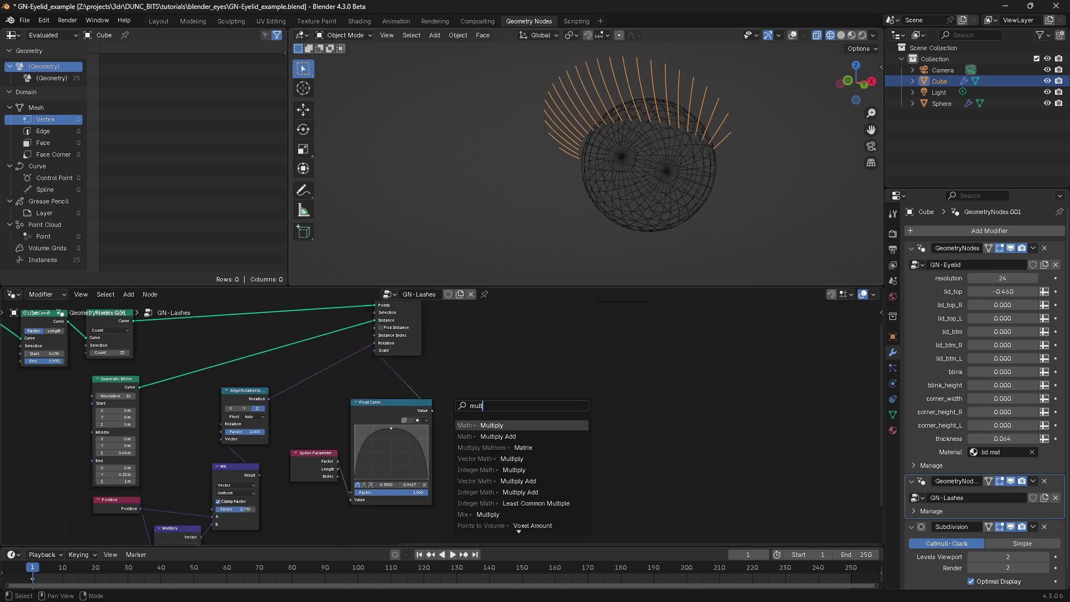
{"action": "key", "text": "Return"}
{"action": "left_click", "coordinate": [478, 405]}
{"action": "middle_click_drag", "start_coordinate": [478, 338], "coordinate": [463, 413], "text": "ctrl"}
{"action": "left_click_drag", "start_coordinate": [375, 372], "coordinate": [494, 373]}
Add a Group Input node above Instance on Points.
{"action": "middle_click_drag", "start_coordinate": [521, 196], "coordinate": [557, 184]}
{"action": "middle_click_drag", "start_coordinate": [457, 484], "coordinate": [390, 416]}
{"action": "middle_click_drag", "start_coordinate": [390, 415], "coordinate": [390, 390], "text": "ctrl"}
{"action": "mouse_move", "coordinate": [375, 413]}
{"action": "left_mouse_down"}
{"action": "mouse_move", "coordinate": [352, 414]}
{"action": "mouse_move", "coordinate": [370, 413]}
{"action": "left_mouse_up"}
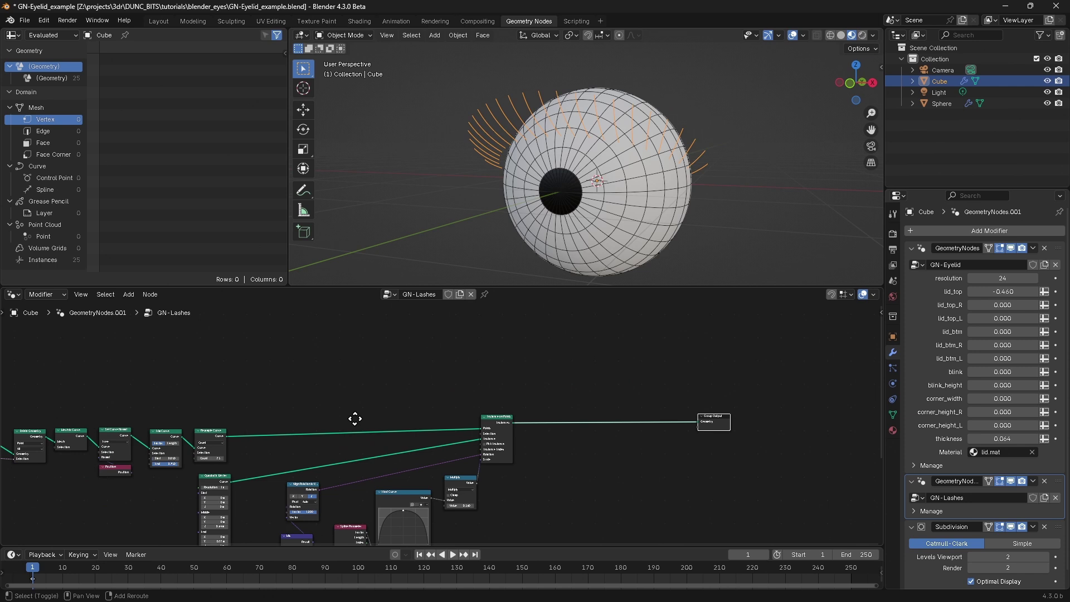
{"action": "key", "text": "shift+a"}
{"action": "type", "text": "g"}
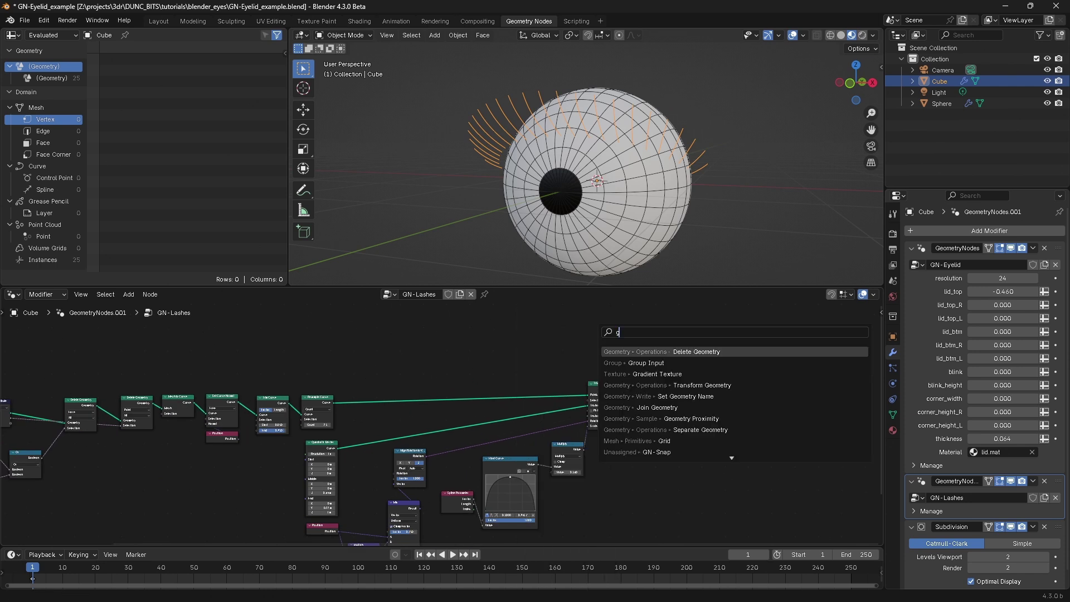
{"action": "left_click", "coordinate": [645, 362]}
{"action": "left_click", "coordinate": [587, 343]}
{"action": "middle_click_drag", "start_coordinate": [643, 386], "coordinate": [624, 354], "text": "ctrl"}
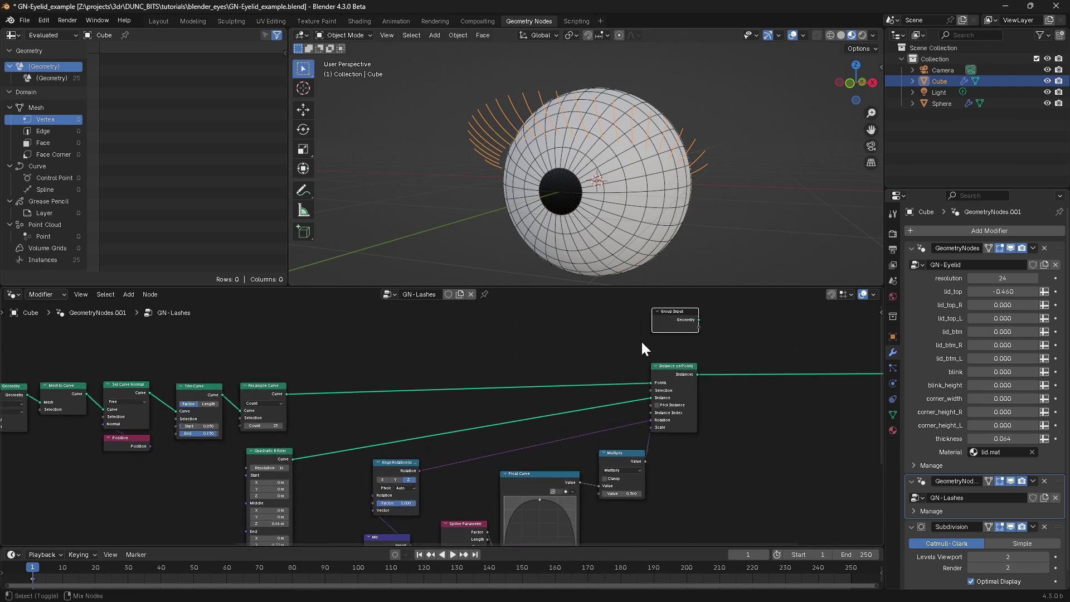
Join the Group Input geometry with the Instance on Points output using a Join Geometry node feeding Group Output.
{"action": "middle_click_drag", "start_coordinate": [731, 367], "coordinate": [460, 383]}
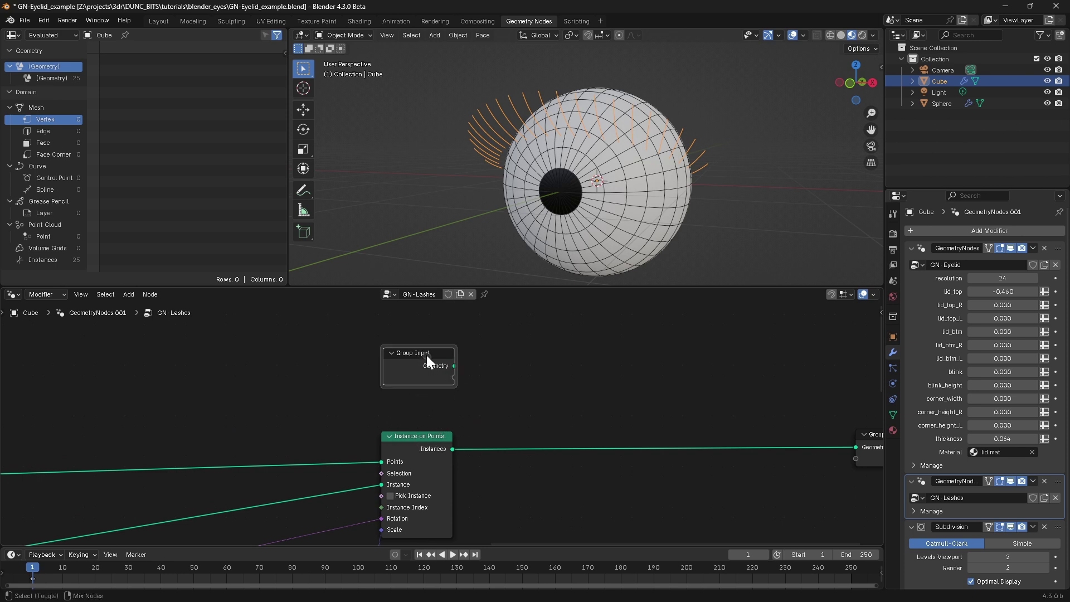
{"action": "right_click_drag", "start_coordinate": [427, 359], "coordinate": [440, 447], "text": "ctrl+shift"}
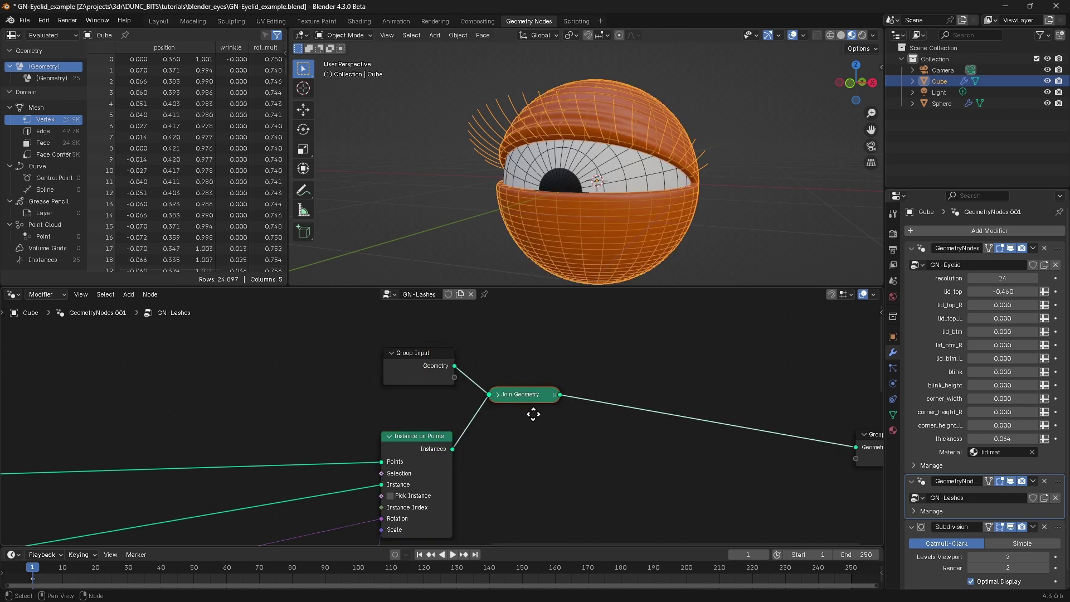
{"action": "left_click", "coordinate": [552, 426]}
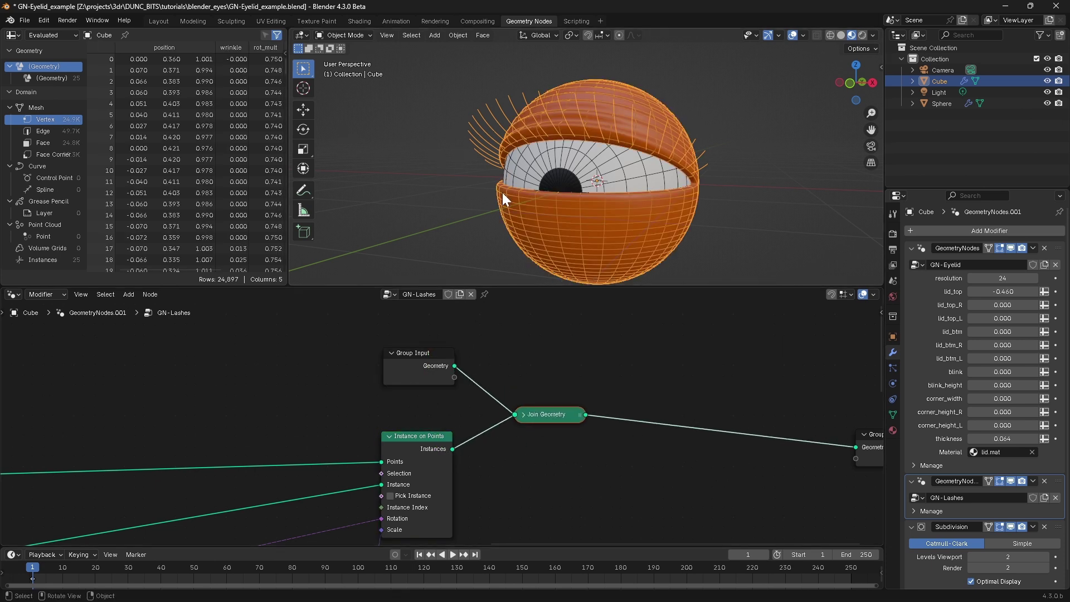
Deselect the eyelid, try lid_top_R at 0.240 and vary blink to test how the lashes follow the lid.
{"action": "left_click", "coordinate": [426, 175]}
{"action": "middle_click_drag", "start_coordinate": [426, 175], "coordinate": [540, 193]}
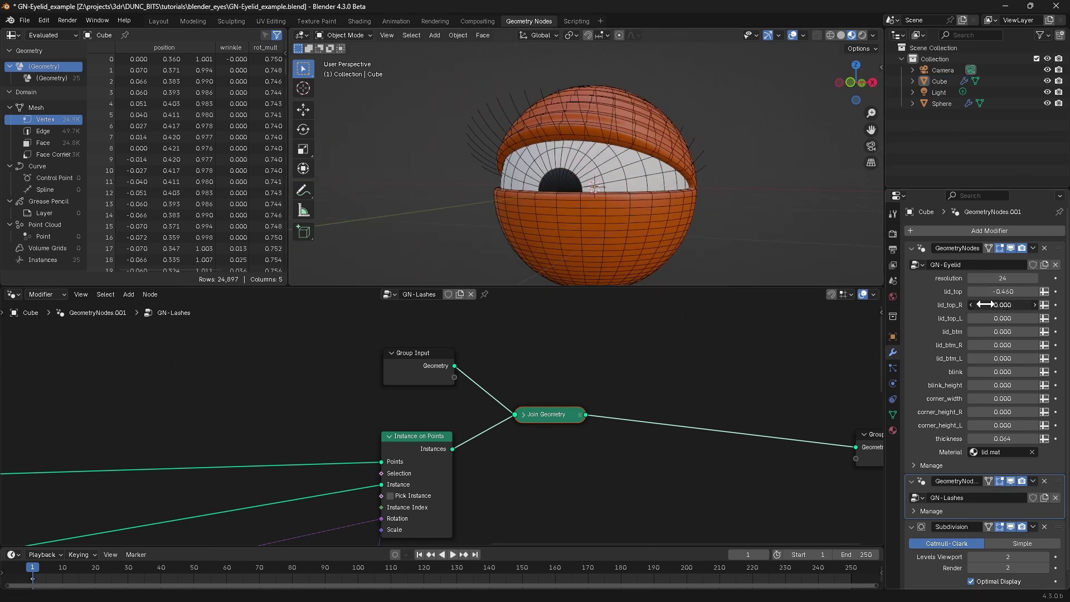
{"action": "left_click_drag", "start_coordinate": [980, 303], "coordinate": [1009, 304]}
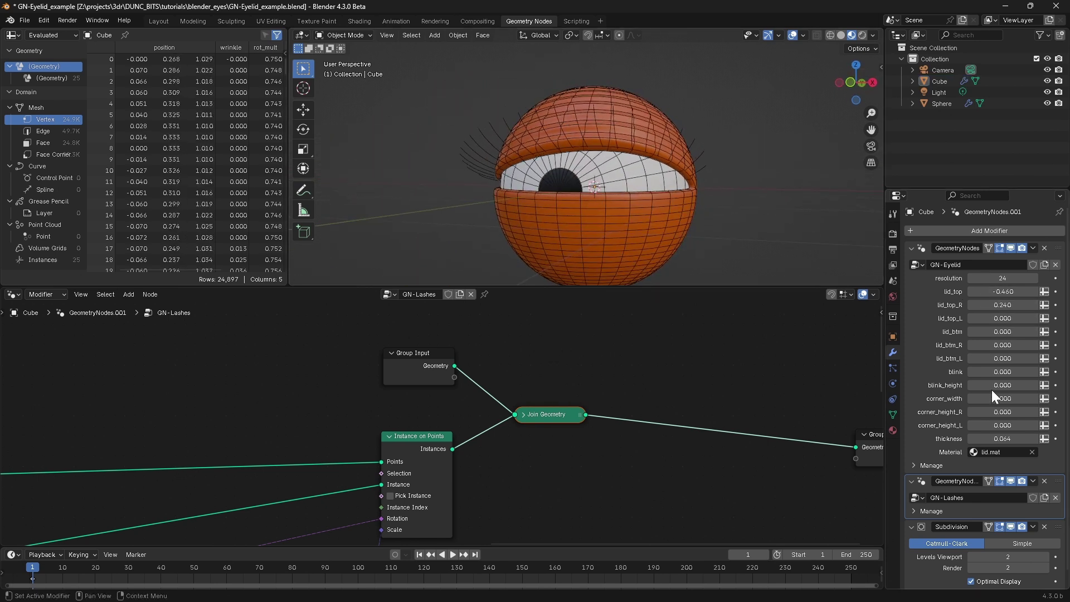
{"action": "left_click_drag", "start_coordinate": [990, 372], "coordinate": [1012, 372]}
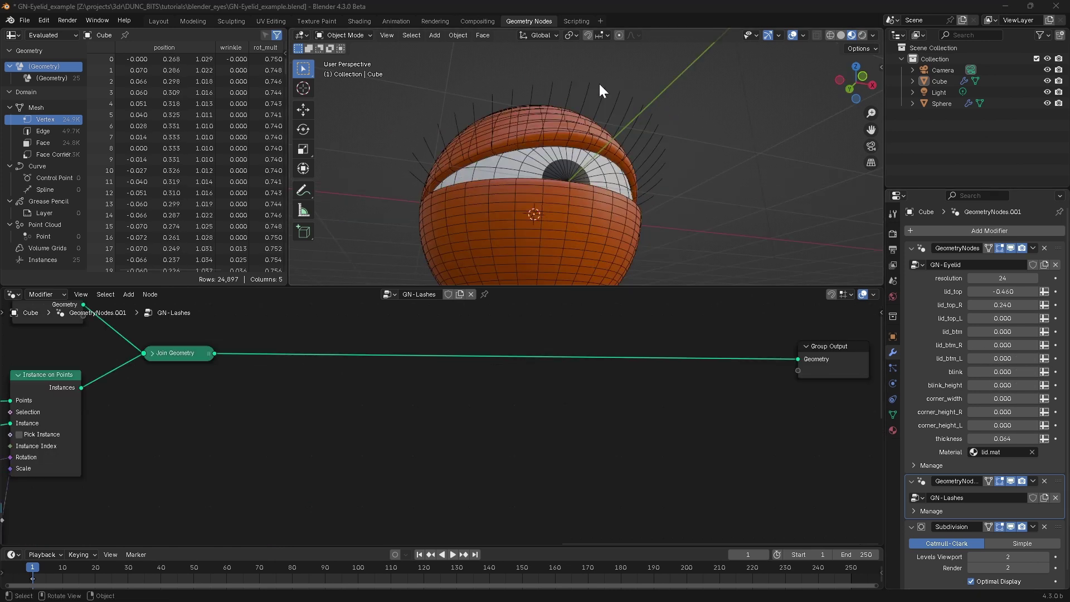
Move Join Geometry closer to Group Output and insert a Realize Instances node after Instance on Points.
{"action": "left_click_drag", "start_coordinate": [189, 355], "coordinate": [616, 362]}
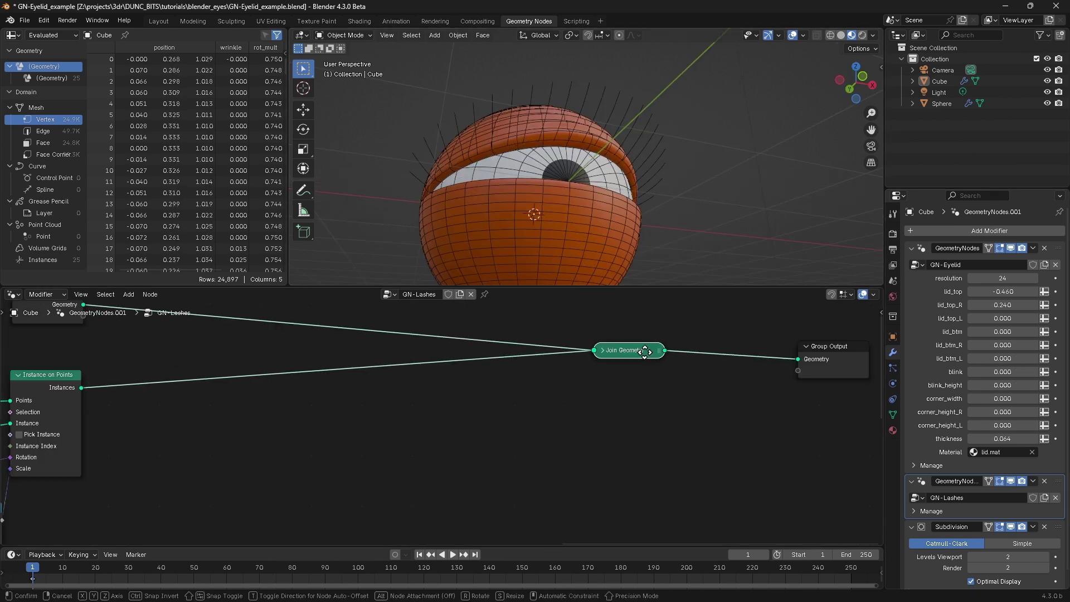
{"action": "middle_click_drag", "start_coordinate": [172, 401], "coordinate": [330, 378]}
{"action": "left_click_drag", "start_coordinate": [238, 366], "coordinate": [338, 373]}
{"action": "type", "text": "rea"}
{"action": "left_click", "coordinate": [398, 393]}
{"action": "left_click", "coordinate": [331, 370]}
Insert Set Curve Radius and Curve to Mesh nodes between Realize Instances and Join Geometry.
{"action": "key", "text": "shift+a"}
{"action": "type", "text": "se"}
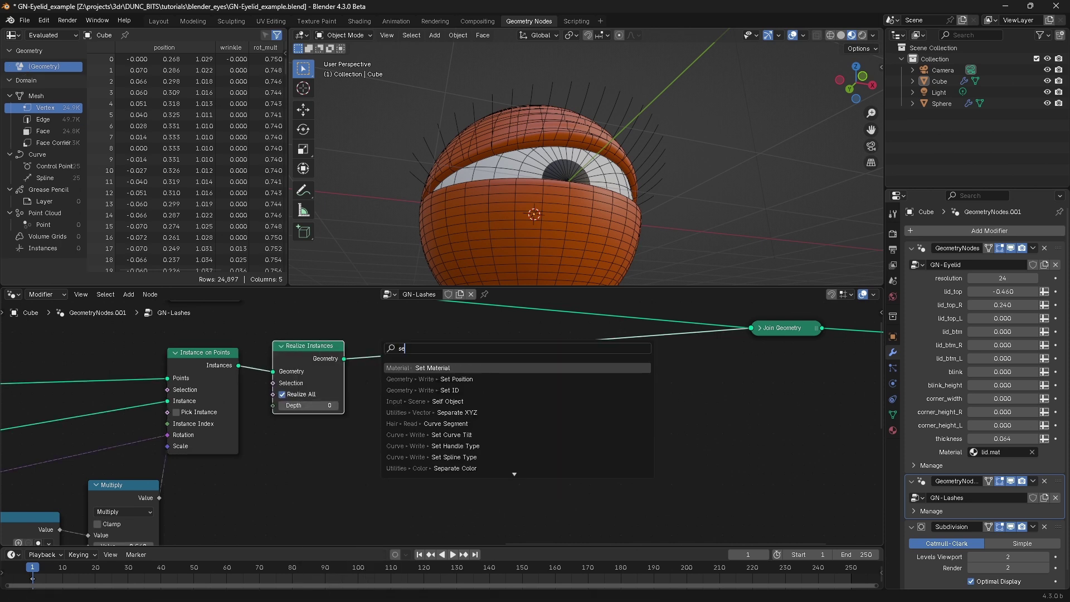
{"action": "type", "text": "cr"}
{"action": "key", "text": "Return"}
{"action": "left_click", "coordinate": [381, 351]}
{"action": "key", "text": "shift+a"}
{"action": "type", "text": "curtm"}
{"action": "key", "text": "Return"}
{"action": "left_click", "coordinate": [517, 354]}
Connect a Curve Circle to Curve to Mesh's Profile Curve and set its resolution to 8.
{"action": "left_click_drag", "start_coordinate": [516, 384], "coordinate": [440, 450]}
{"action": "type", "text": "circ"}
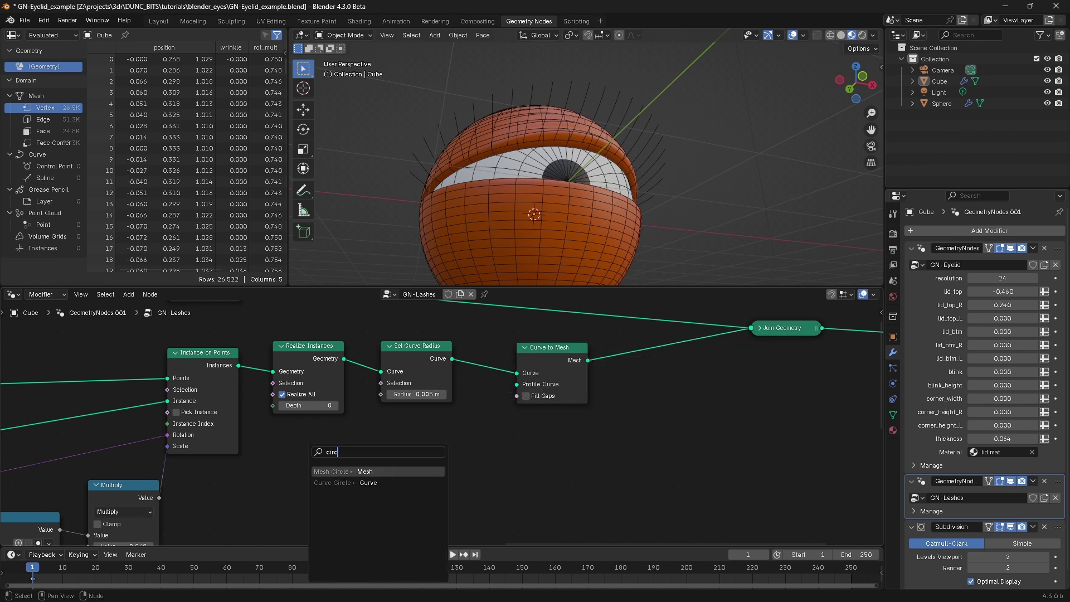
{"action": "key", "text": "Down"}
{"action": "key", "text": "Return"}
{"action": "left_click", "coordinate": [413, 453]}
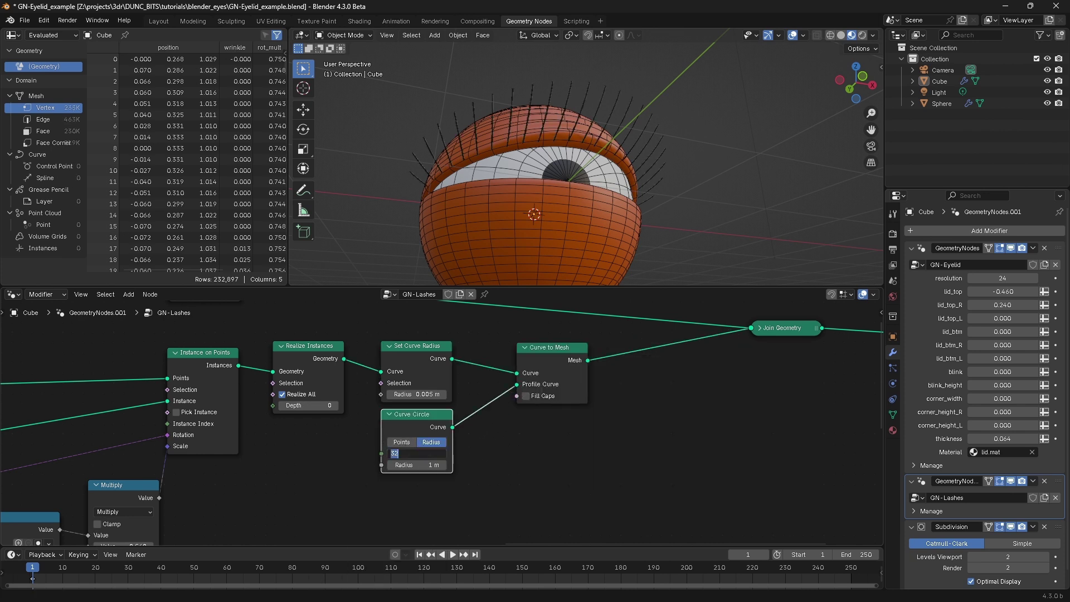
{"action": "type", "text": "8"}
{"action": "key", "text": "Return"}
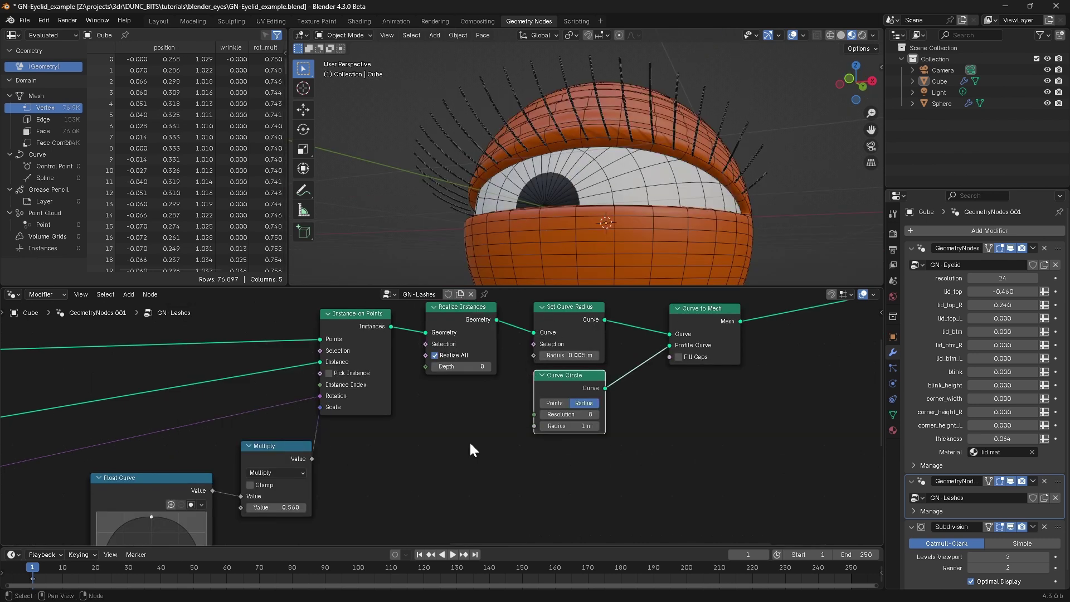
Drive Set Curve Radius's Radius with a new Spline Parameter's Factor passed through a Map Range node.
{"action": "key", "text": "shift+a"}
{"action": "type", "text": "spl"}
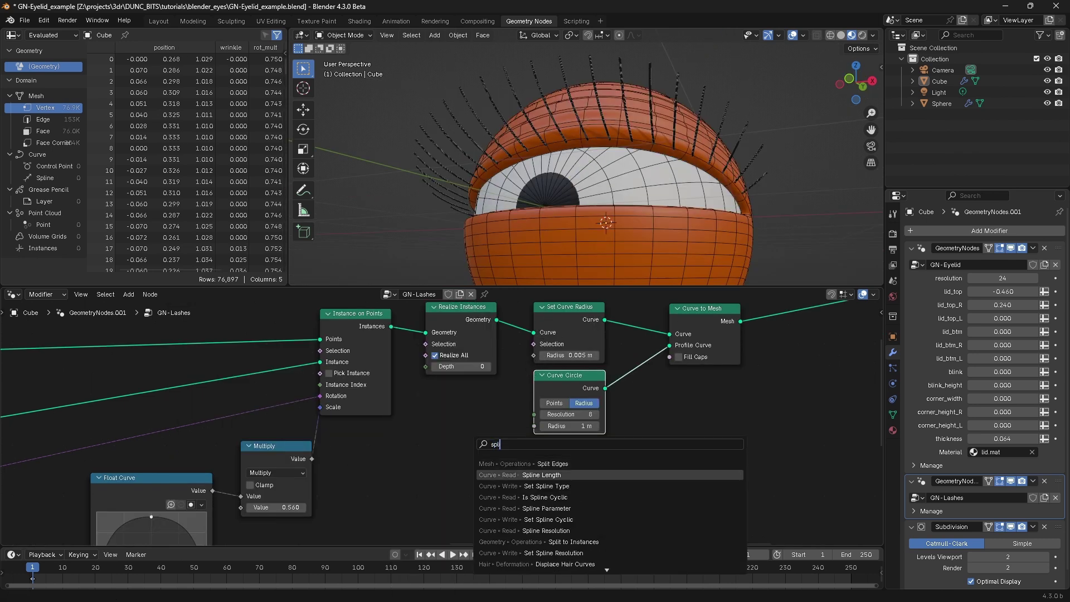
{"action": "left_click", "coordinate": [530, 508]}
{"action": "left_click", "coordinate": [385, 461]}
{"action": "left_click_drag", "start_coordinate": [454, 478], "coordinate": [490, 465]}
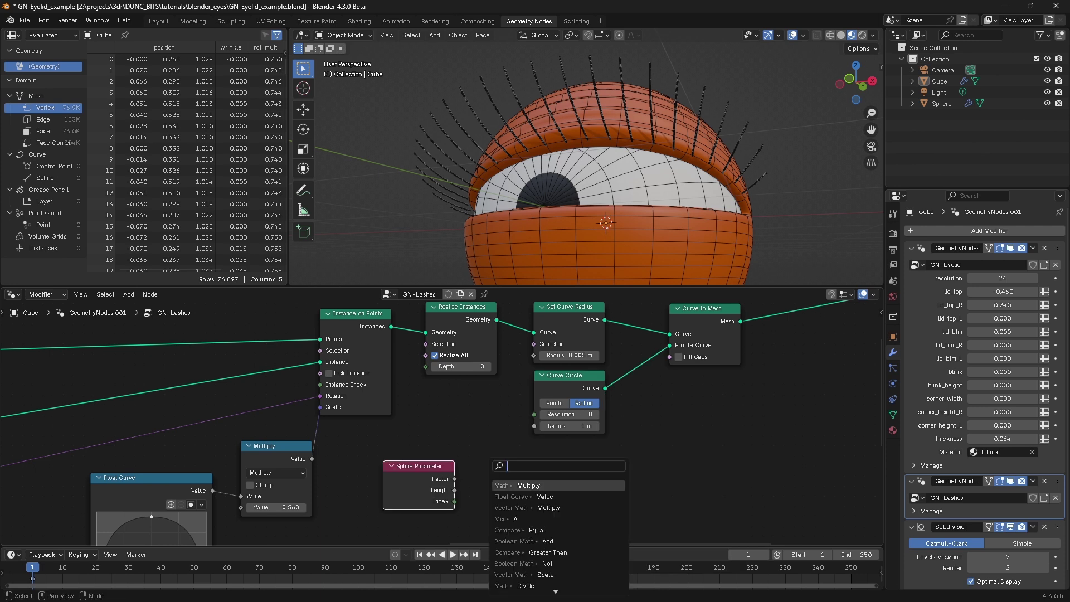
{"action": "type", "text": "map"}
{"action": "key", "text": "Return"}
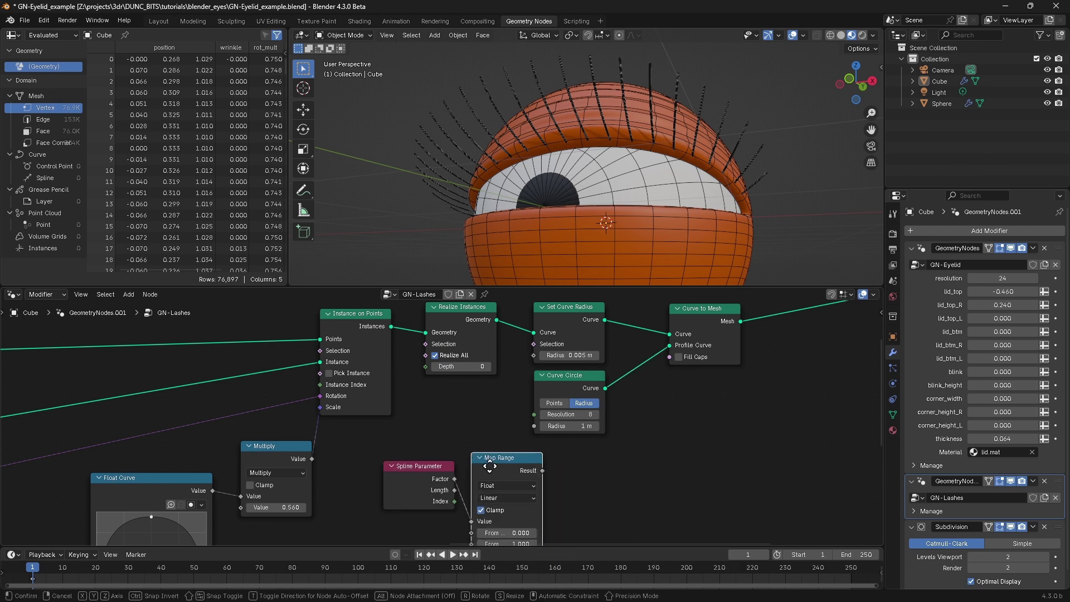
{"action": "left_click", "coordinate": [443, 408]}
{"action": "left_click_drag", "start_coordinate": [493, 411], "coordinate": [536, 358]}
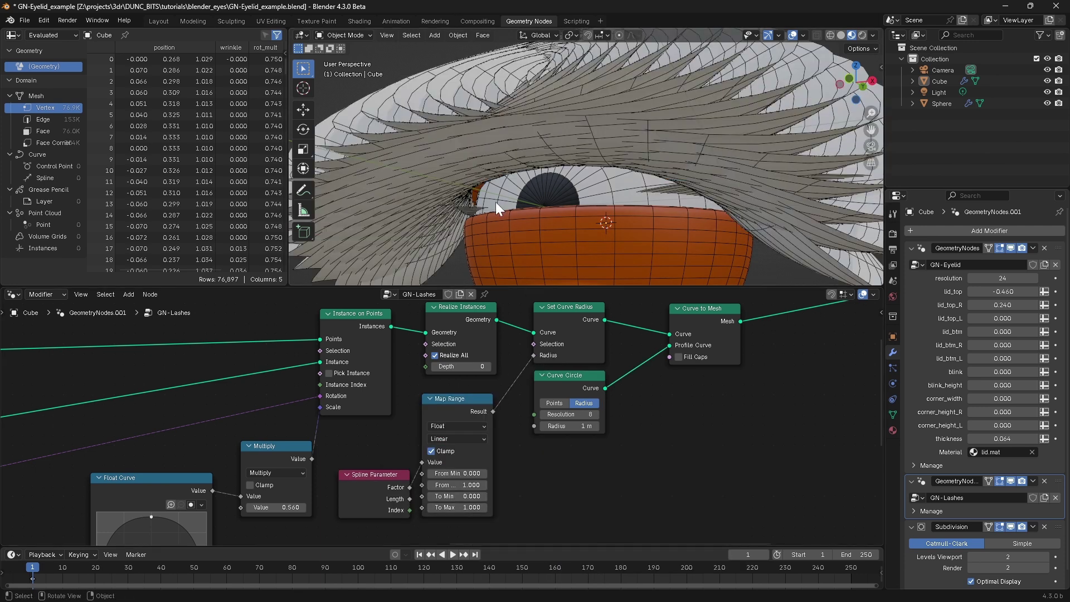
Taper the lashes by setting Map Range's To Max to 0 and adjusting To Min from a trial 0.05 to 0.03.
{"action": "left_click", "coordinate": [480, 496]}
{"action": "key", "text": "BackSpace"}
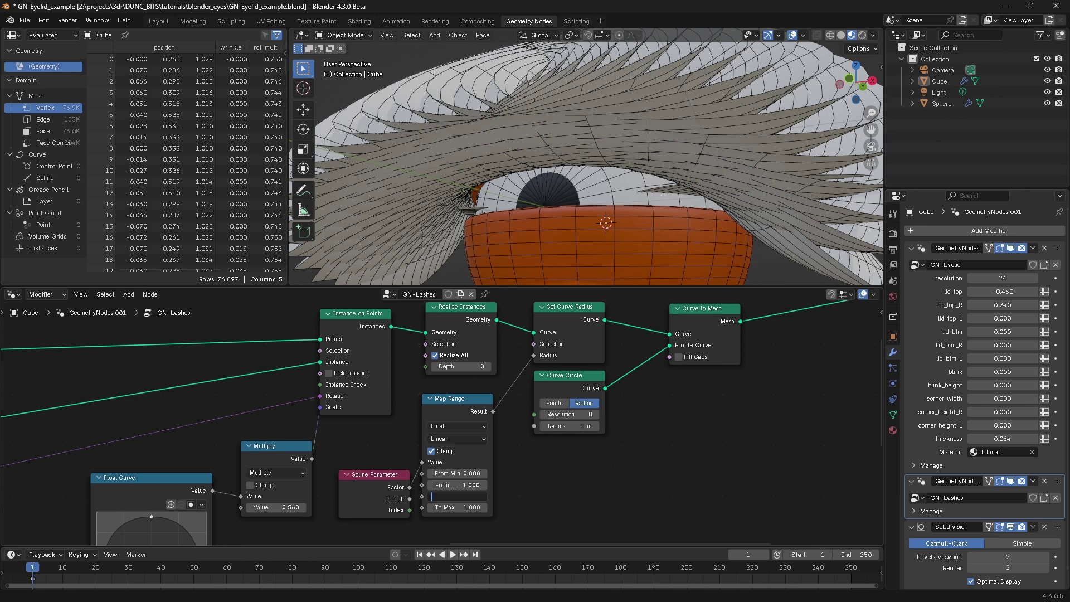
{"action": "type", "text": ".05"}
{"action": "key", "text": "Return"}
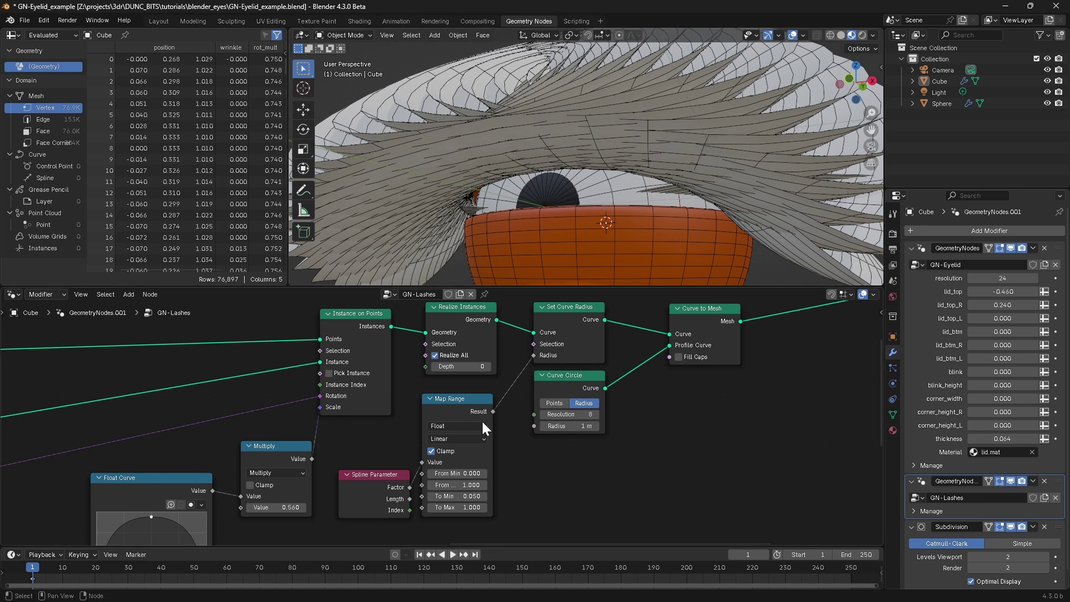
{"action": "key", "text": "BackSpace"}
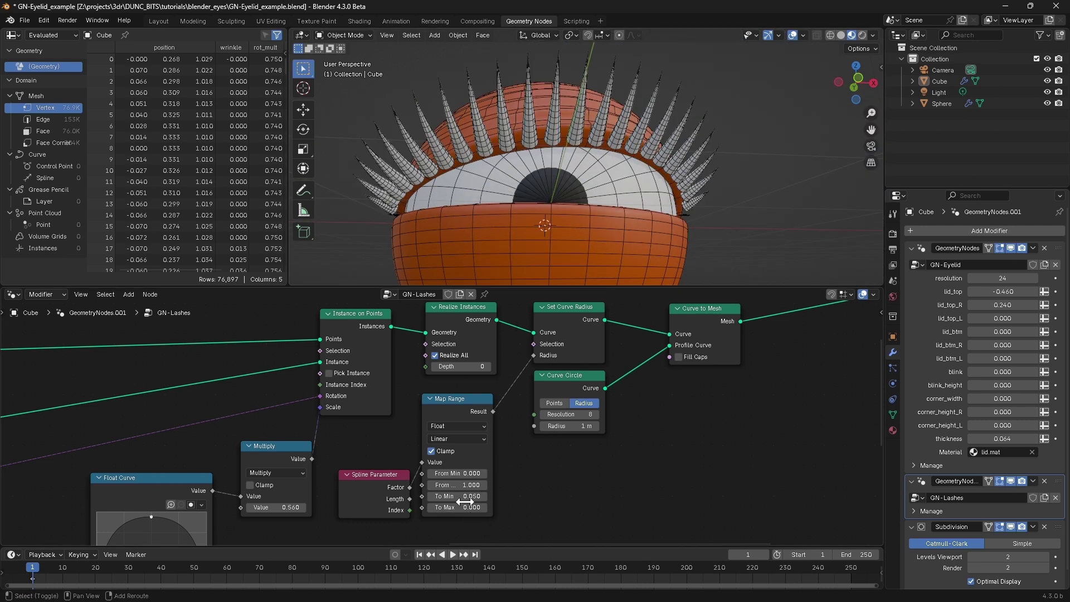
{"action": "left_click", "coordinate": [460, 497]}
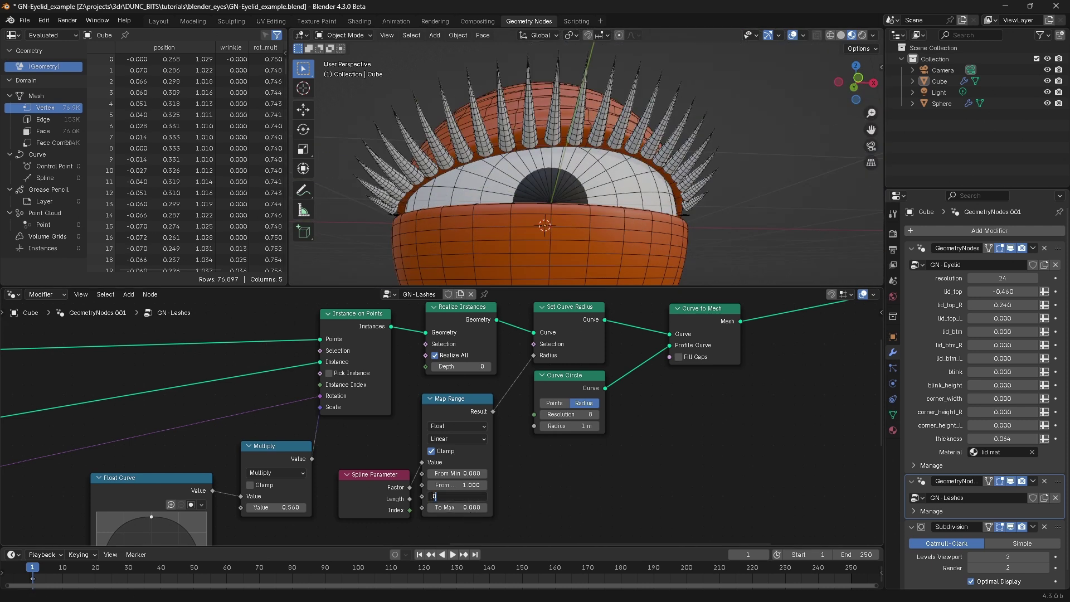
Insert a Set Material node after Curve to Mesh and assign Material.002 to the lashes.
{"action": "key", "text": "shift+a"}
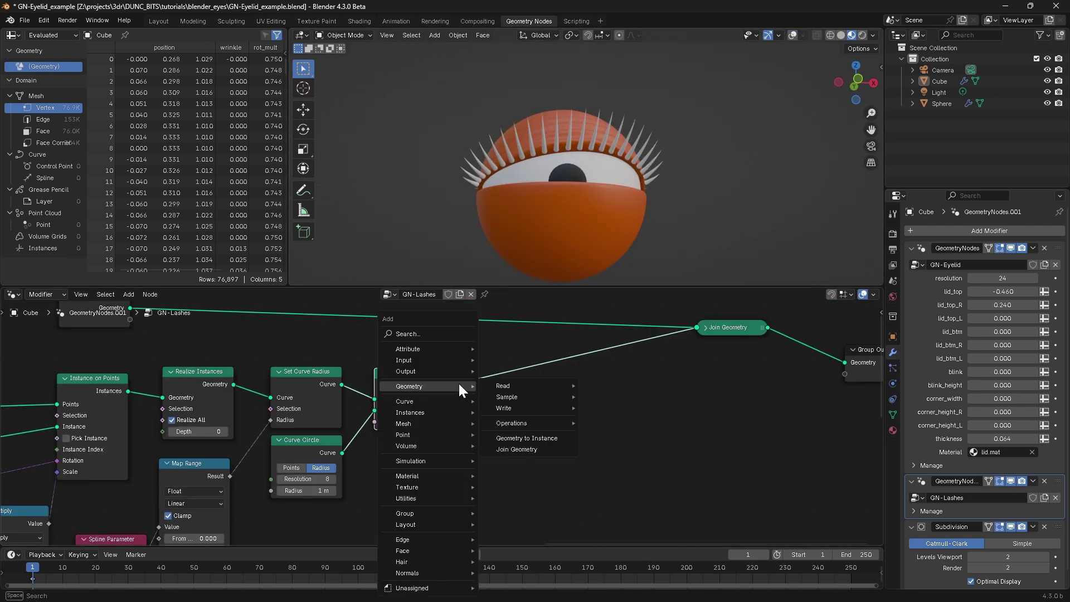
{"action": "type", "text": "setm"}
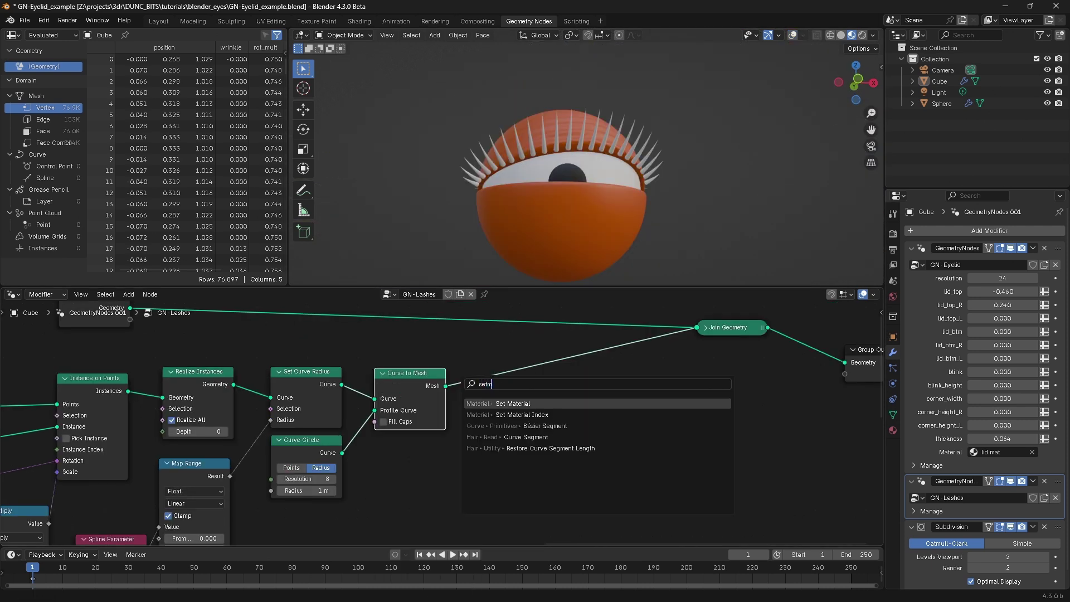
{"action": "key", "text": "Return"}
{"action": "left_click", "coordinate": [504, 351]}
{"action": "scroll", "coordinate": [520, 420], "scroll_direction": "up", "scroll_amount": 2}
{"action": "left_click", "coordinate": [564, 396]}
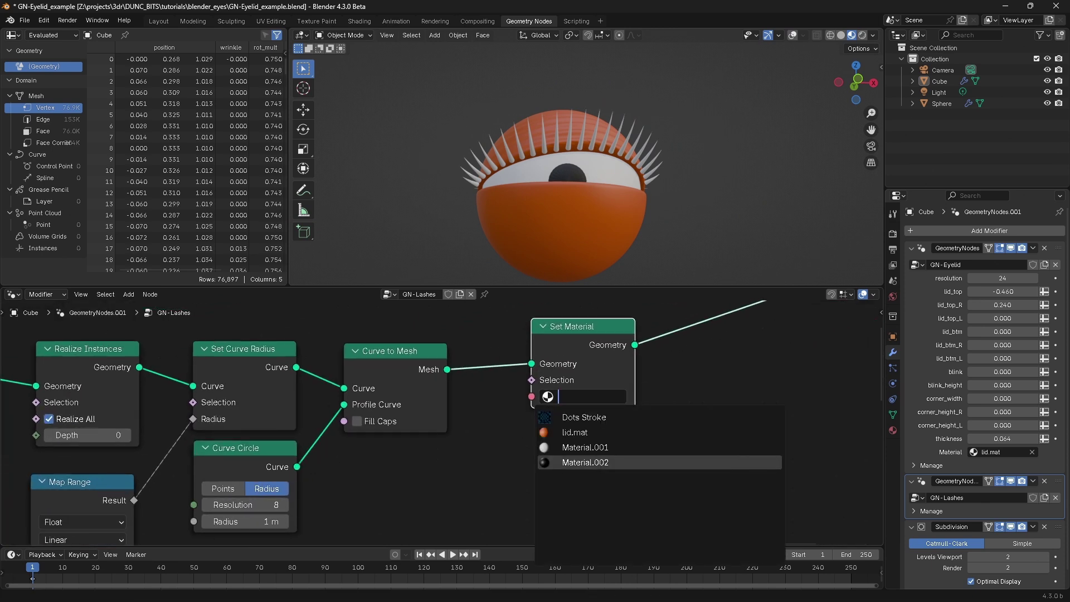
{"action": "left_click", "coordinate": [586, 462]}
Vary the upper-lid values to test the lashes, ending with lid_top at -0.460 and lid_top_R at 0.160.
{"action": "mouse_move", "coordinate": [558, 162]}
{"action": "middle_mouse_down"}
{"action": "mouse_move", "coordinate": [549, 150]}
{"action": "mouse_move", "coordinate": [533, 167]}
{"action": "mouse_move", "coordinate": [663, 177]}
{"action": "mouse_move", "coordinate": [577, 159]}
{"action": "mouse_move", "coordinate": [550, 165]}
{"action": "middle_mouse_up"}
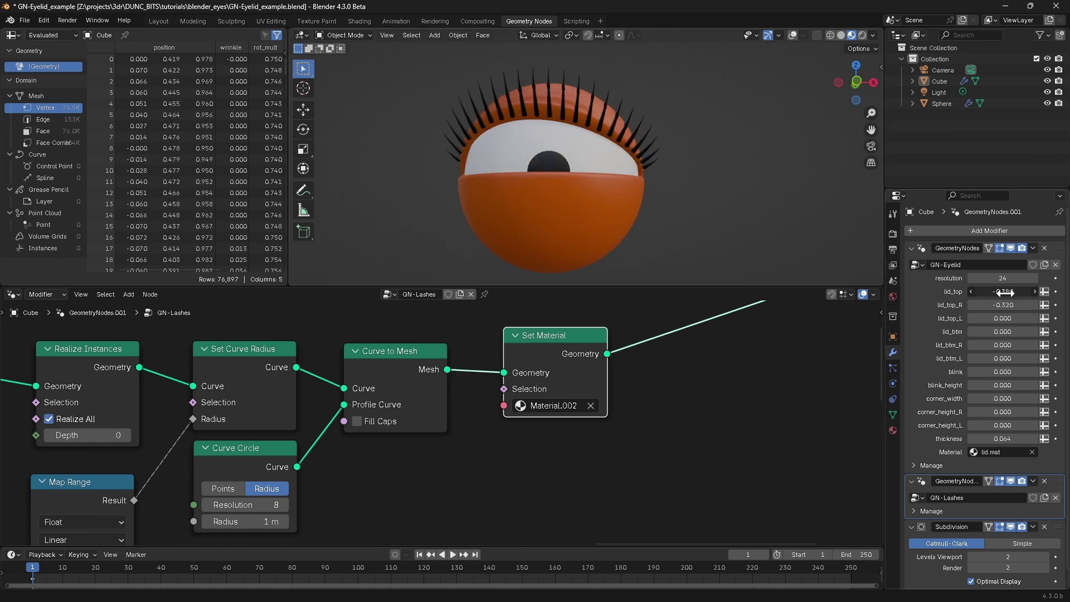
{"action": "mouse_move", "coordinate": [980, 291]}
{"action": "left_mouse_down"}
{"action": "mouse_move", "coordinate": [1010, 304]}
{"action": "mouse_move", "coordinate": [960, 291]}
{"action": "left_mouse_up"}
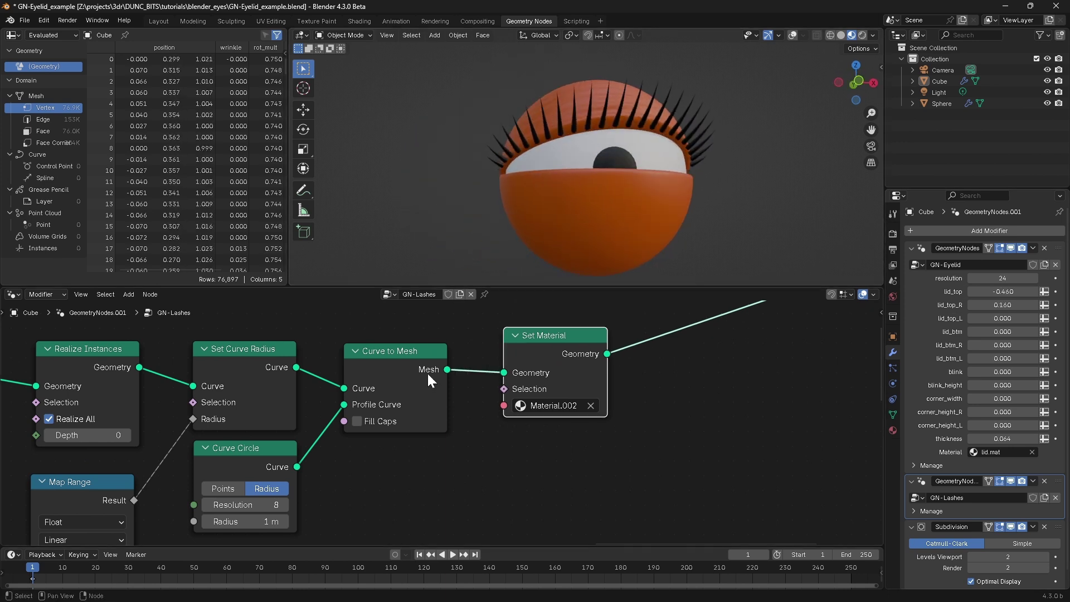
{"action": "middle_click_drag", "start_coordinate": [624, 104], "coordinate": [492, 167]}
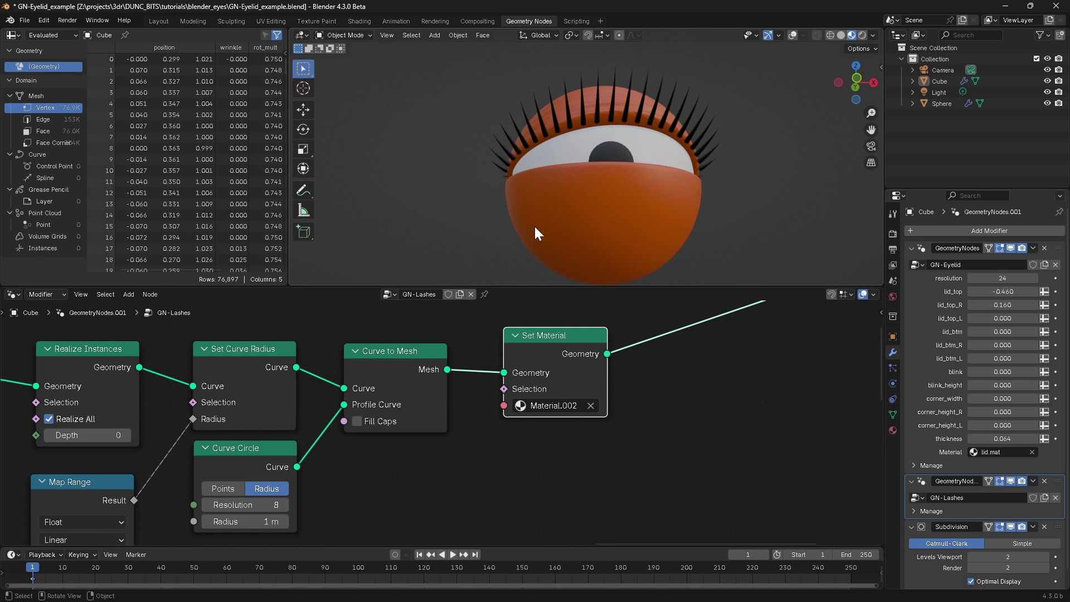
Cut the link between Set Material and Join Geometry to detach the instanced lashes.
{"action": "scroll", "coordinate": [541, 412], "scroll_direction": "down", "scroll_amount": 3}
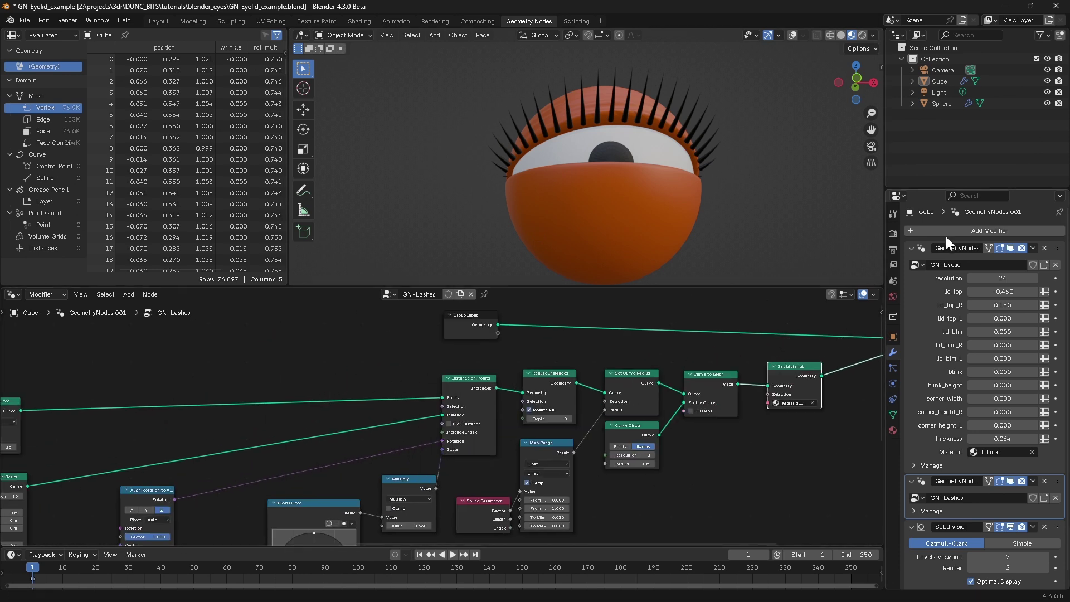
{"action": "middle_click_drag", "start_coordinate": [779, 377], "coordinate": [533, 436]}
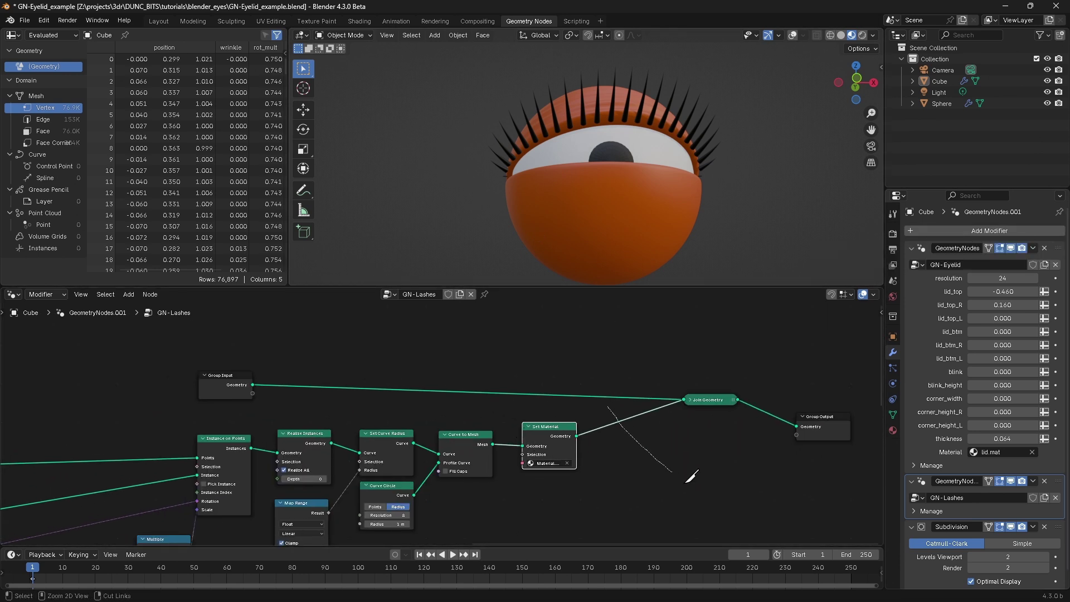
{"action": "right_click_drag", "start_coordinate": [681, 481], "coordinate": [682, 482], "text": "ctrl"}
Branch a second Curve to Mesh node off Resample Curve's output, above the existing lash nodes.
{"action": "middle_click_drag", "start_coordinate": [211, 435], "coordinate": [516, 425]}
{"action": "middle_click_drag", "start_coordinate": [148, 466], "coordinate": [339, 443]}
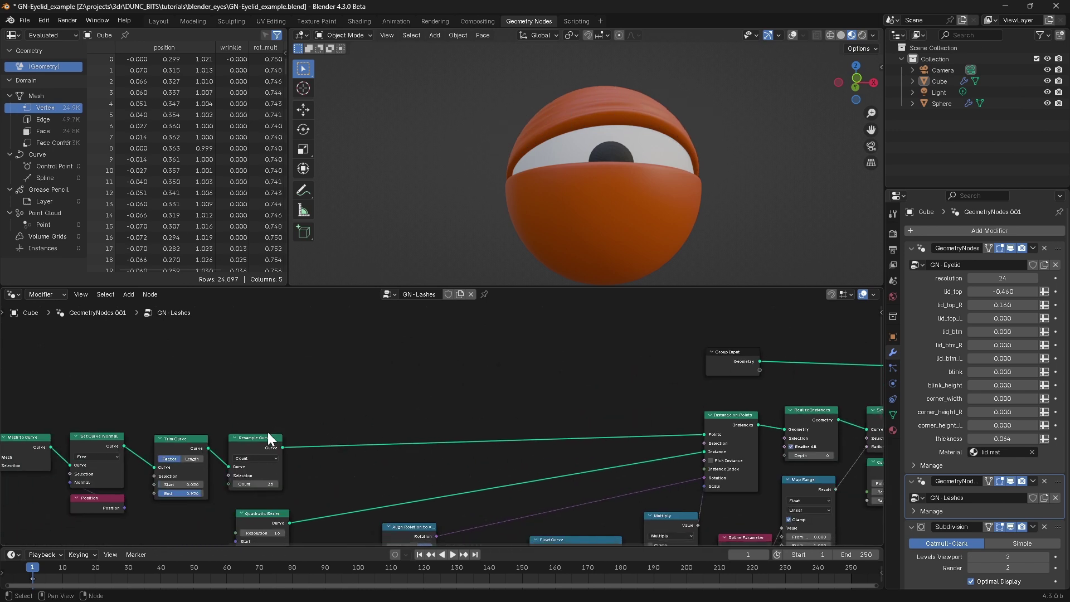
{"action": "left_click_drag", "start_coordinate": [282, 447], "coordinate": [370, 369]}
{"action": "type", "text": "cu"}
{"action": "key", "text": "Return"}
{"action": "left_click", "coordinate": [394, 353]}
{"action": "middle_click_drag", "start_coordinate": [482, 355], "coordinate": [446, 353]}
Add an Extrude Mesh node after the new Curve to Mesh and set its mode to Edges.
{"action": "left_click_drag", "start_coordinate": [413, 356], "coordinate": [480, 350]}
{"action": "type", "text": "extrude mesh"}
{"action": "key", "text": "Return"}
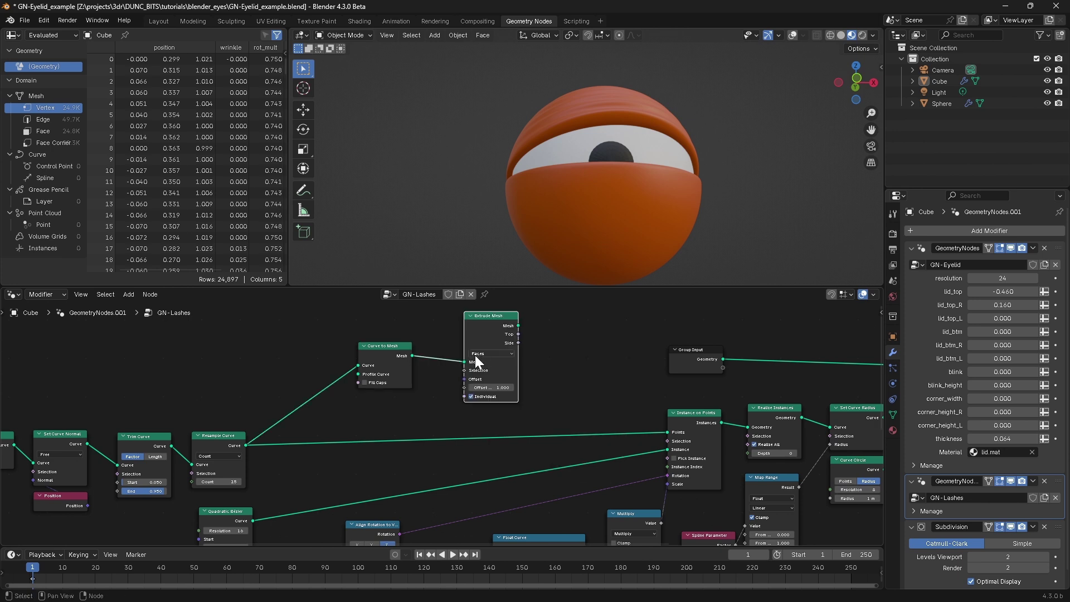
{"action": "left_click", "coordinate": [498, 354]}
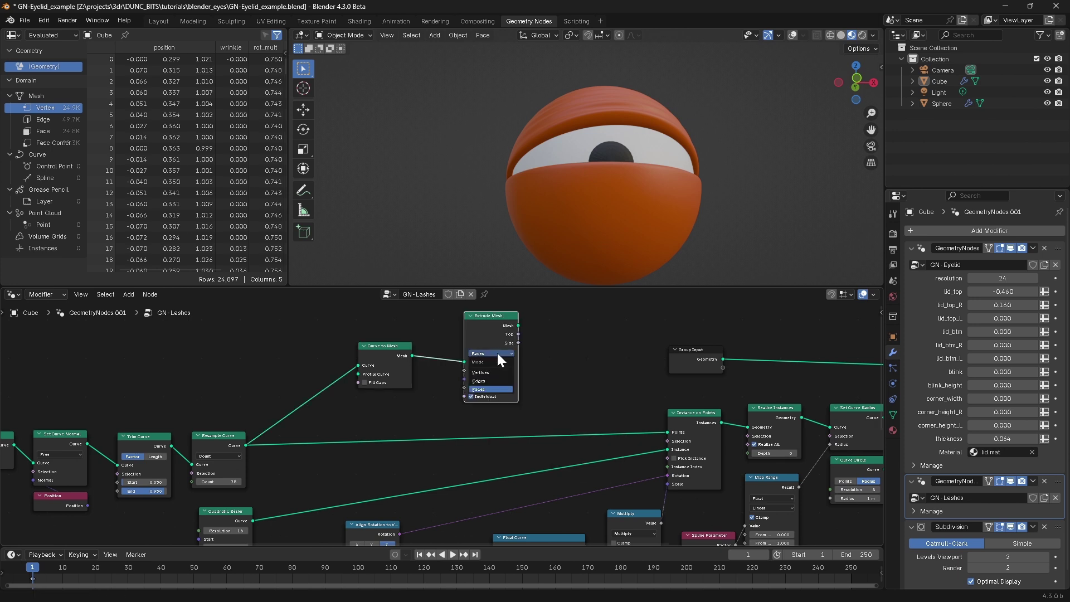
{"action": "left_click", "coordinate": [485, 381]}
Connect Extrude Mesh's Mesh output to Join Geometry, tidy the node's position and inspect the extruded strip.
{"action": "middle_click_drag", "start_coordinate": [557, 325], "coordinate": [229, 351]}
{"action": "left_click_drag", "start_coordinate": [191, 352], "coordinate": [825, 396]}
{"action": "middle_click_drag", "start_coordinate": [613, 226], "coordinate": [439, 195]}
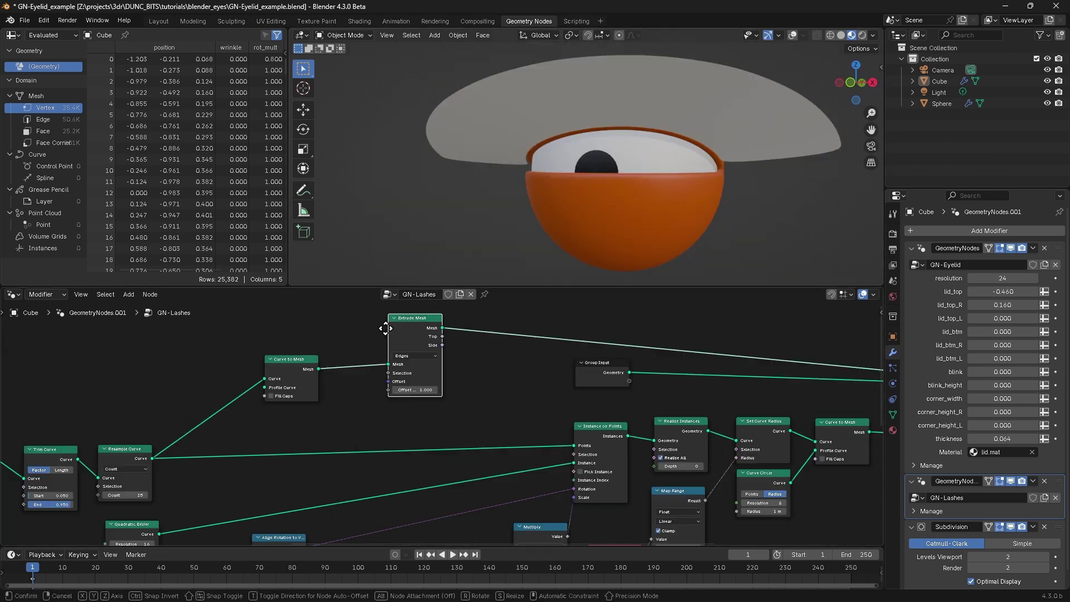
{"action": "left_click_drag", "start_coordinate": [386, 328], "coordinate": [370, 342]}
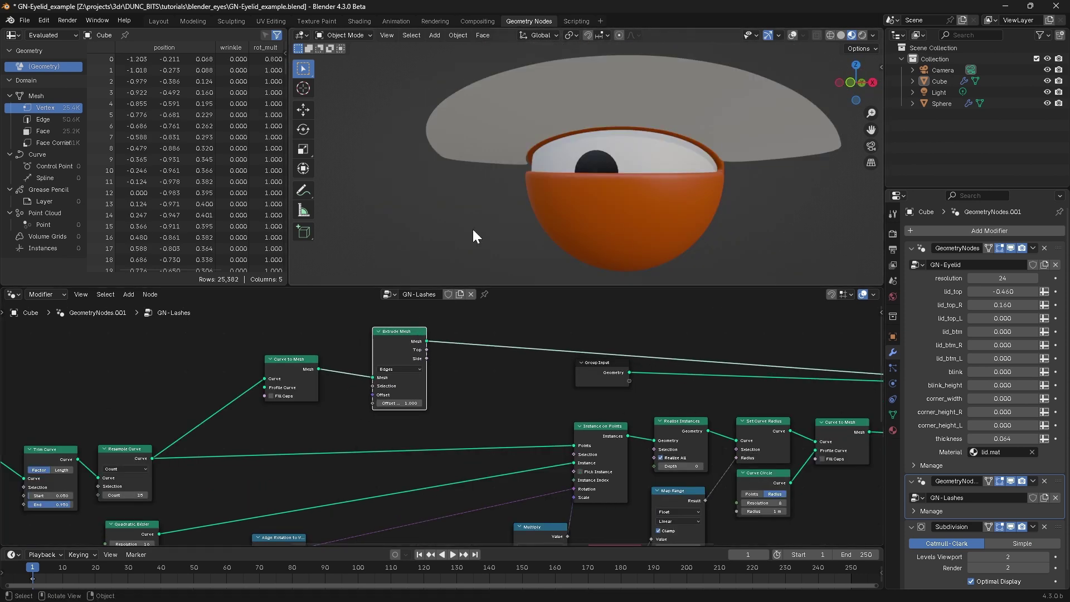
{"action": "middle_click_drag", "start_coordinate": [517, 186], "coordinate": [475, 169]}
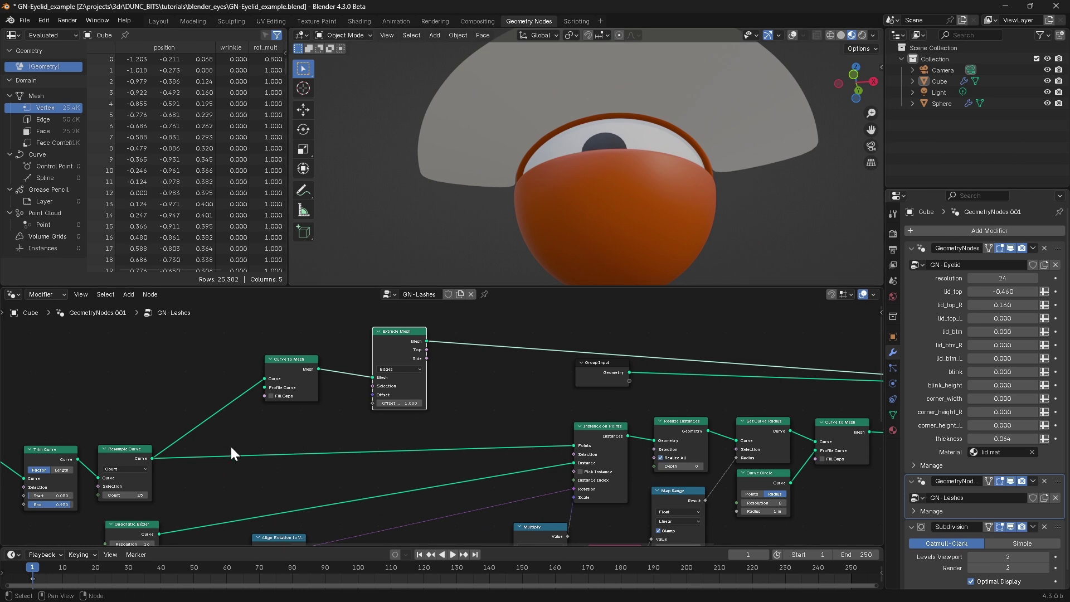
Insert a Capture Attribute node between Resample Curve and the new Curve to Mesh.
{"action": "middle_click_drag", "start_coordinate": [221, 435], "coordinate": [307, 437]}
{"action": "key", "text": "shift+a"}
{"action": "type", "text": "capt"}
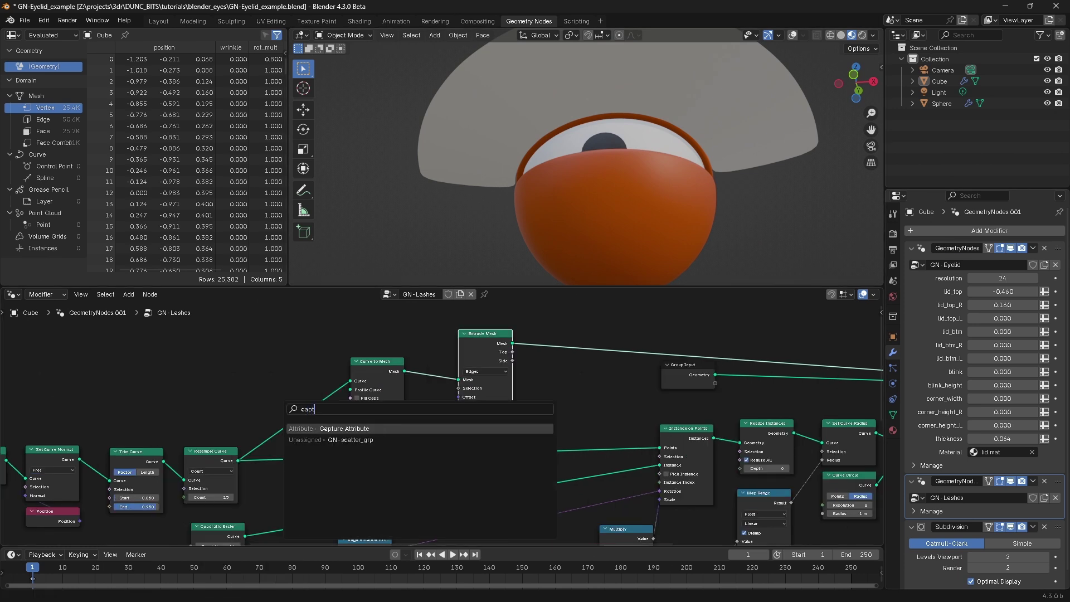
{"action": "key", "text": "Return"}
{"action": "left_click", "coordinate": [283, 389]}
{"action": "middle_click_drag", "start_coordinate": [221, 399], "coordinate": [333, 388]}
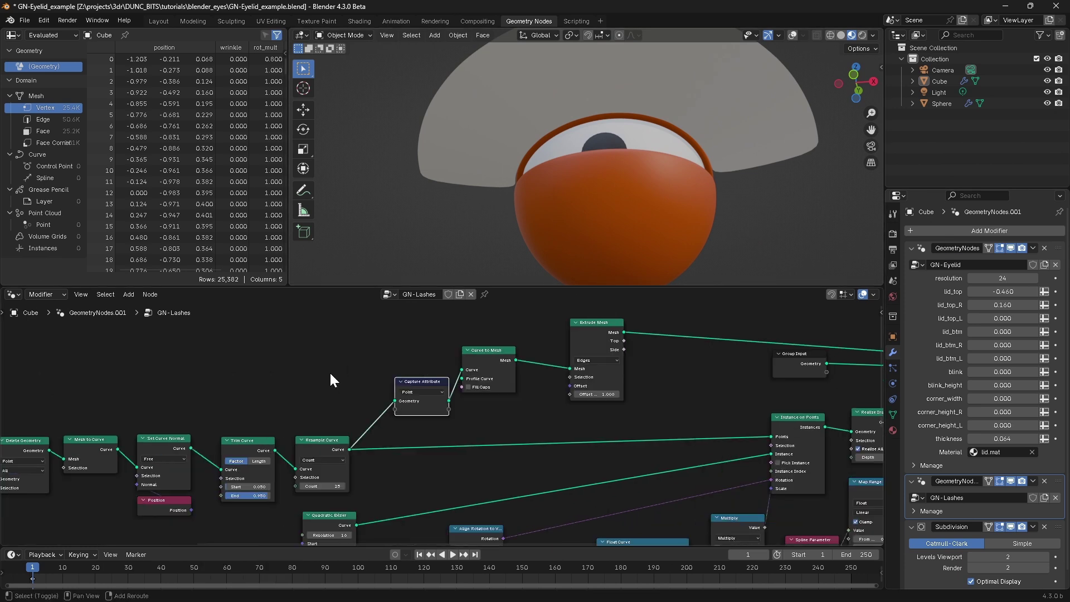
Store a Spline Parameter's Factor in the Capture Attribute node and feed the captured value into a new Float Curve.
{"action": "key", "text": "shift+a"}
{"action": "type", "text": "spl"}
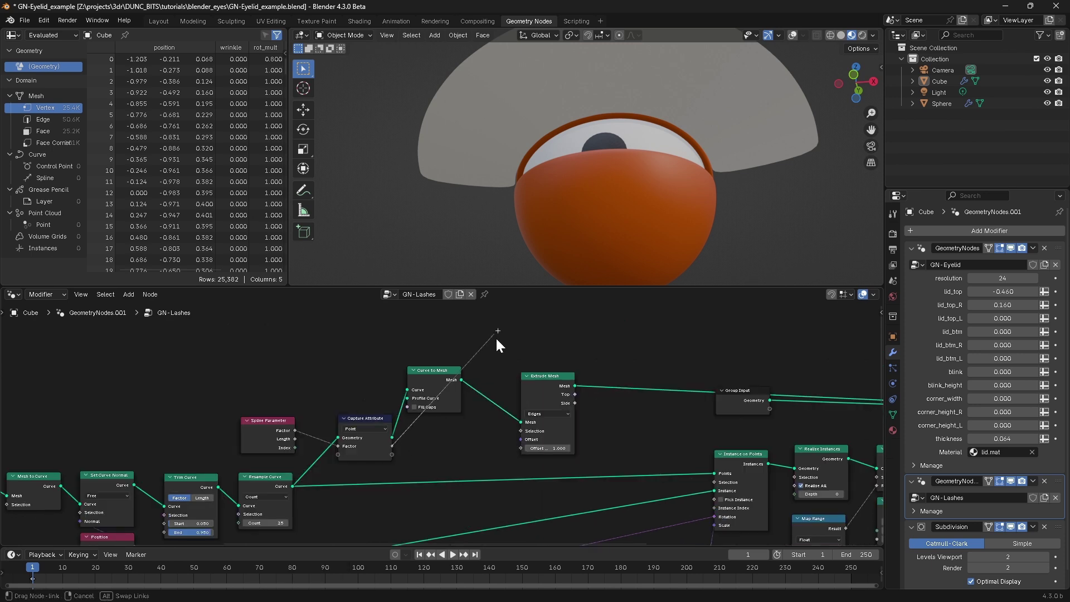
{"action": "key", "text": "shift+a"}
{"action": "type", "text": "floa"}
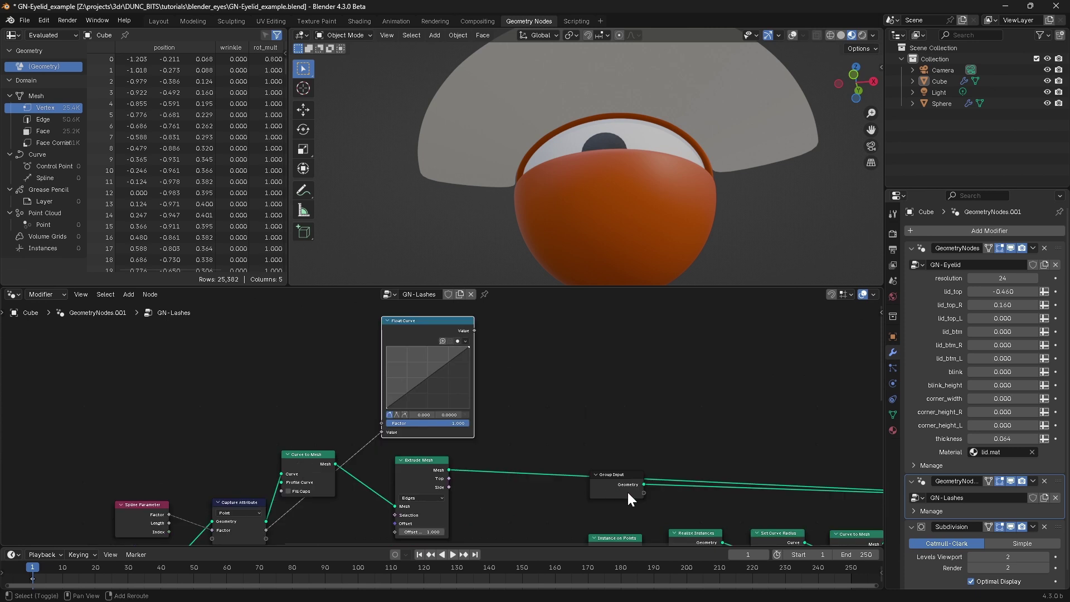
Move Extrude Mesh above Group Input to make room and feed the vector Mix node's Result into a new Normalize node.
{"action": "middle_click_drag", "start_coordinate": [519, 425], "coordinate": [362, 362]}
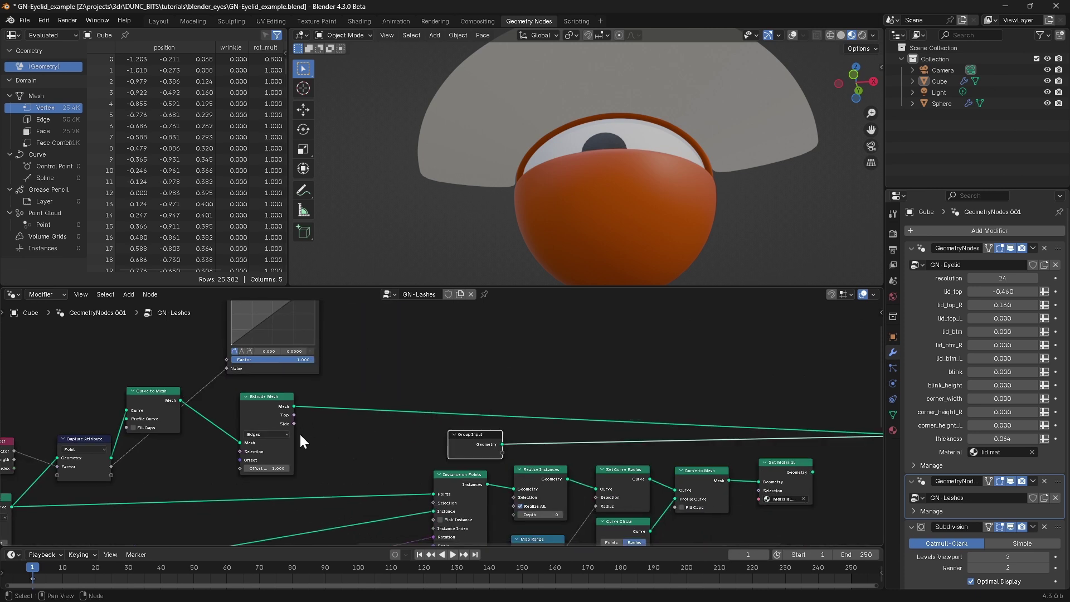
{"action": "left_click_drag", "start_coordinate": [283, 419], "coordinate": [497, 362]}
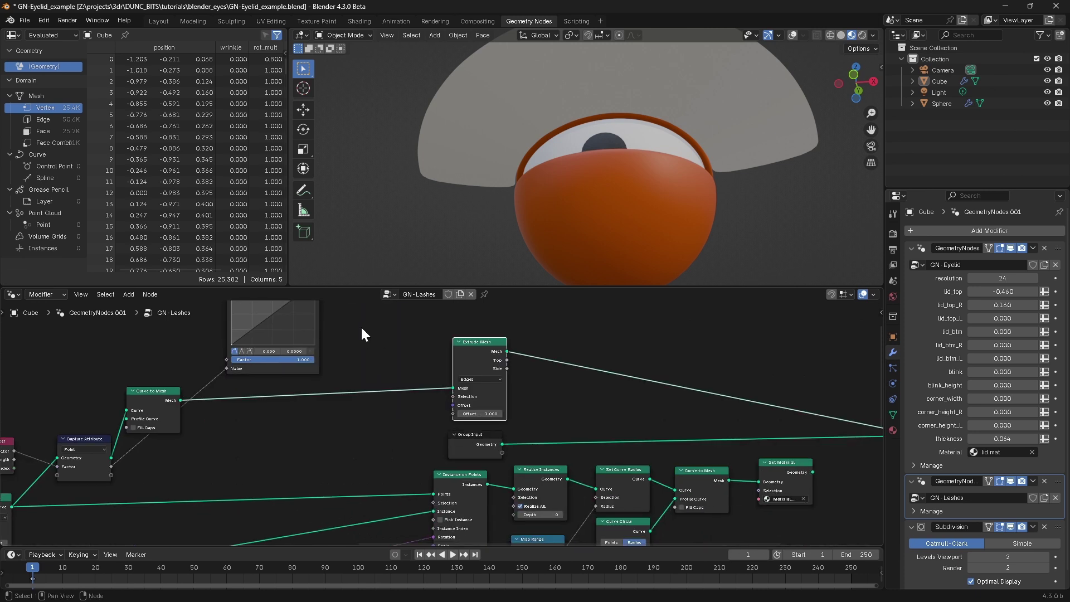
{"action": "middle_click_drag", "start_coordinate": [340, 376], "coordinate": [428, 390], "text": "shift"}
{"action": "scroll", "coordinate": [425, 423], "scroll_direction": "down", "scroll_amount": 1}
{"action": "middle_click_drag", "start_coordinate": [433, 466], "coordinate": [399, 423], "text": "shift"}
{"action": "scroll", "coordinate": [399, 423], "scroll_direction": "up", "scroll_amount": 2}
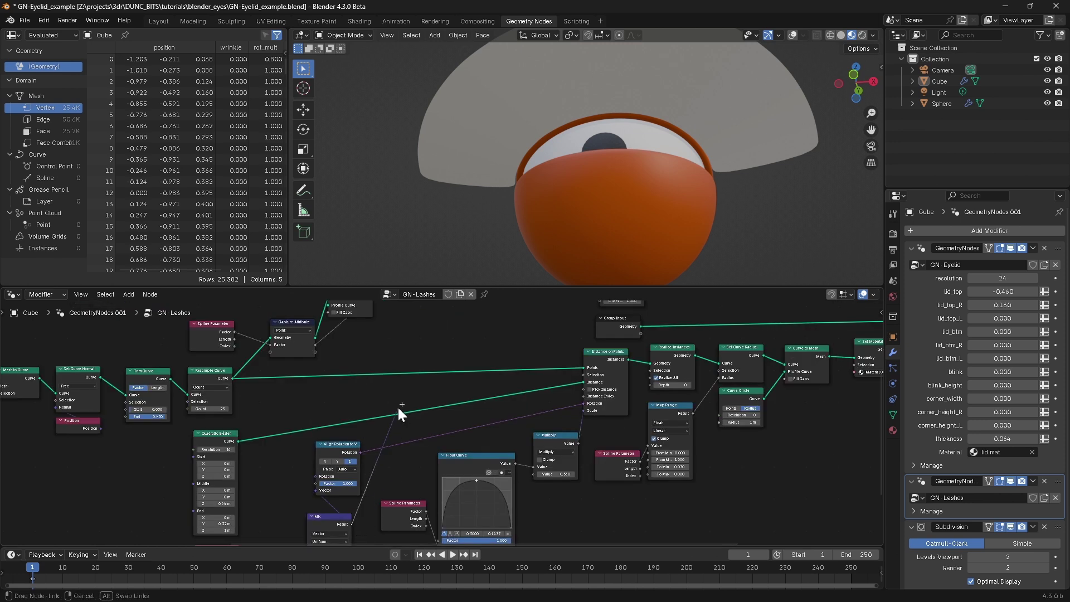
{"action": "key", "text": "shift+a"}
{"action": "type", "text": "nor"}
{"action": "left_click", "coordinate": [508, 374]}
{"action": "left_click", "coordinate": [507, 348]}
{"action": "middle_click_drag", "start_coordinate": [492, 360], "coordinate": [412, 427]}
{"action": "middle_click_drag", "start_coordinate": [412, 427], "coordinate": [412, 368], "text": "ctrl"}
{"action": "scroll", "coordinate": [433, 381], "scroll_direction": "up", "scroll_amount": 2}
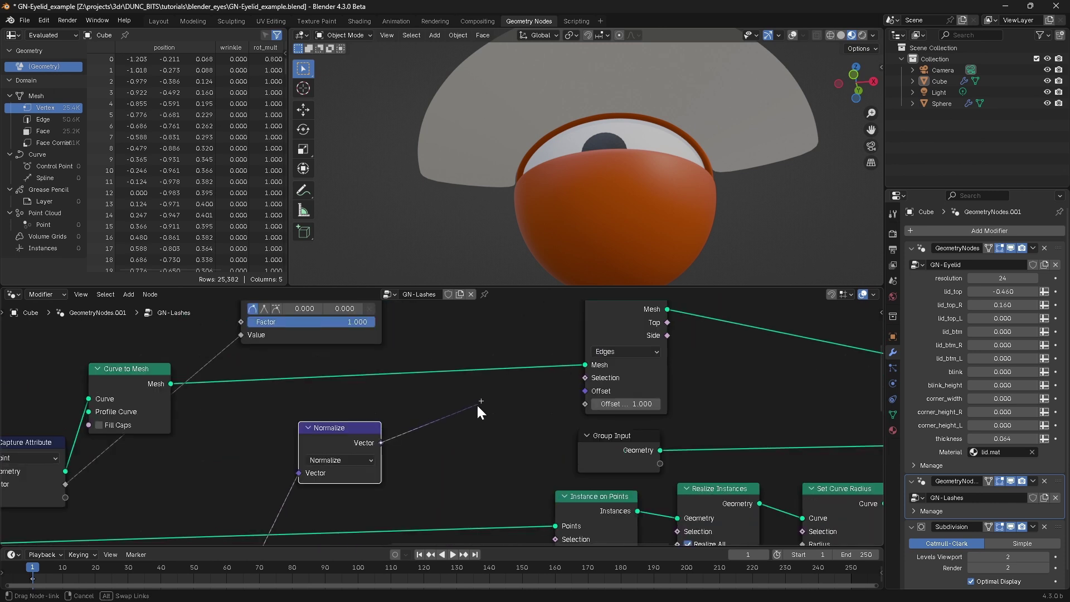
Add a vector Scale node after Normalize, drive its Scale with the Float Curve's value and connect it to Extrude Mesh's Offset.
{"action": "key", "text": "shift+a"}
{"action": "type", "text": "sca"}
{"action": "key", "text": "Return"}
{"action": "left_click", "coordinate": [484, 390]}
{"action": "scroll", "coordinate": [399, 412], "scroll_direction": "down", "scroll_amount": 3}
{"action": "middle_click_drag", "start_coordinate": [401, 406], "coordinate": [346, 446], "text": "shift"}
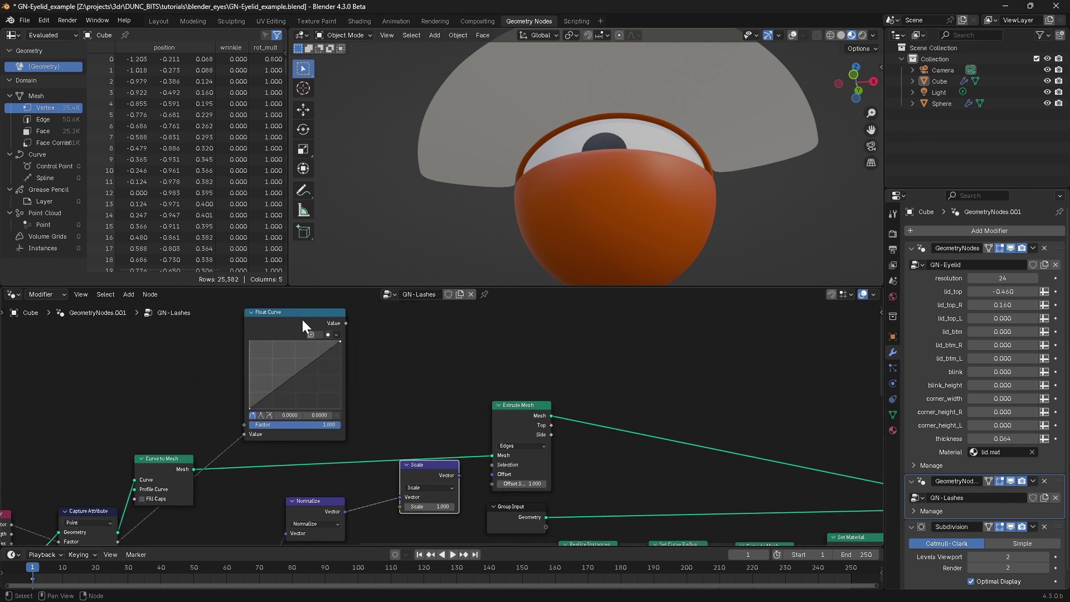
{"action": "left_click_drag", "start_coordinate": [345, 323], "coordinate": [403, 511]}
{"action": "left_click_drag", "start_coordinate": [432, 467], "coordinate": [492, 475]}
Shape the Float Curve into an arch with lowered ends and a central peak, and set Extrude Mesh's Offset Scale to 0.420.
{"action": "left_click", "coordinate": [341, 346]}
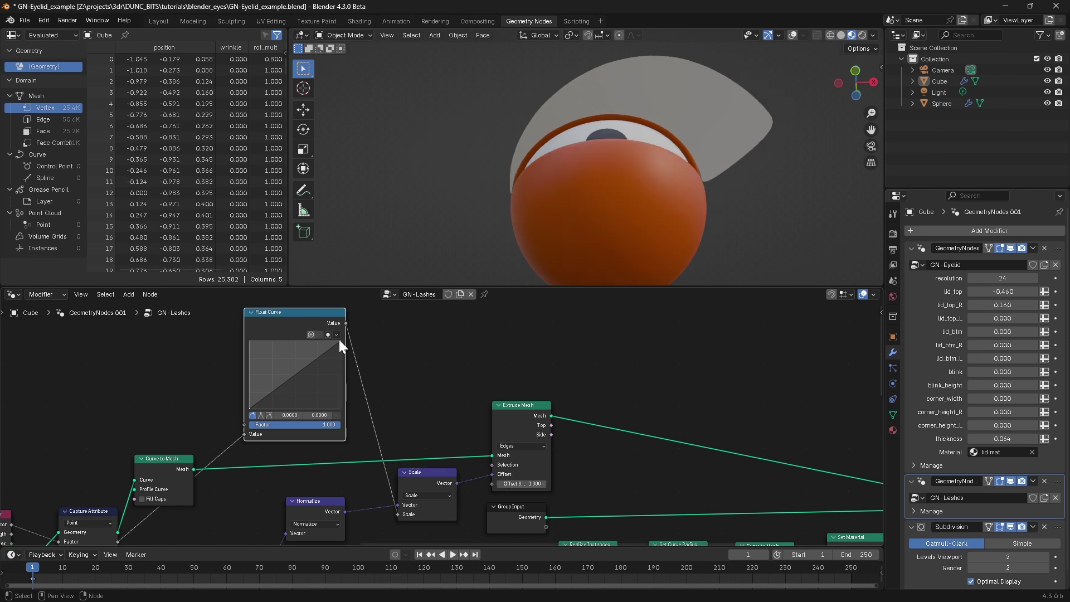
{"action": "left_click_drag", "start_coordinate": [338, 340], "coordinate": [372, 394]}
{"action": "left_click_drag", "start_coordinate": [249, 408], "coordinate": [295, 367]}
{"action": "left_click_drag", "start_coordinate": [519, 486], "coordinate": [484, 484]}
{"action": "middle_click_drag", "start_coordinate": [539, 230], "coordinate": [496, 120]}
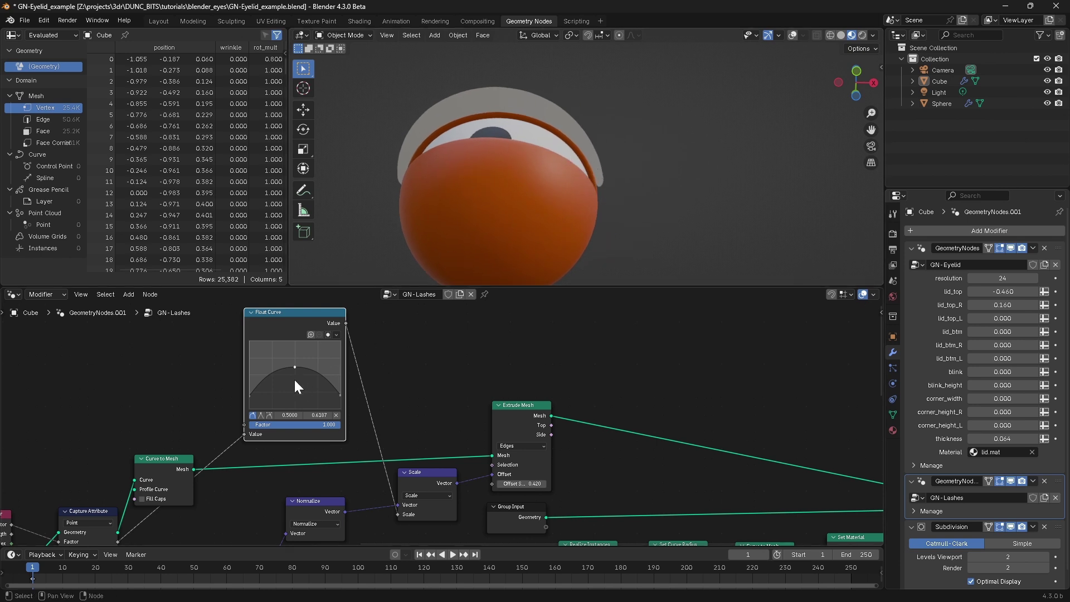
Shift the Float Curve's peak towards its start, add a lower point near the end and slightly raise Extrude Mesh's Offset Scale.
{"action": "left_click_drag", "start_coordinate": [292, 366], "coordinate": [263, 360]}
{"action": "middle_click_drag", "start_coordinate": [440, 146], "coordinate": [326, 399]}
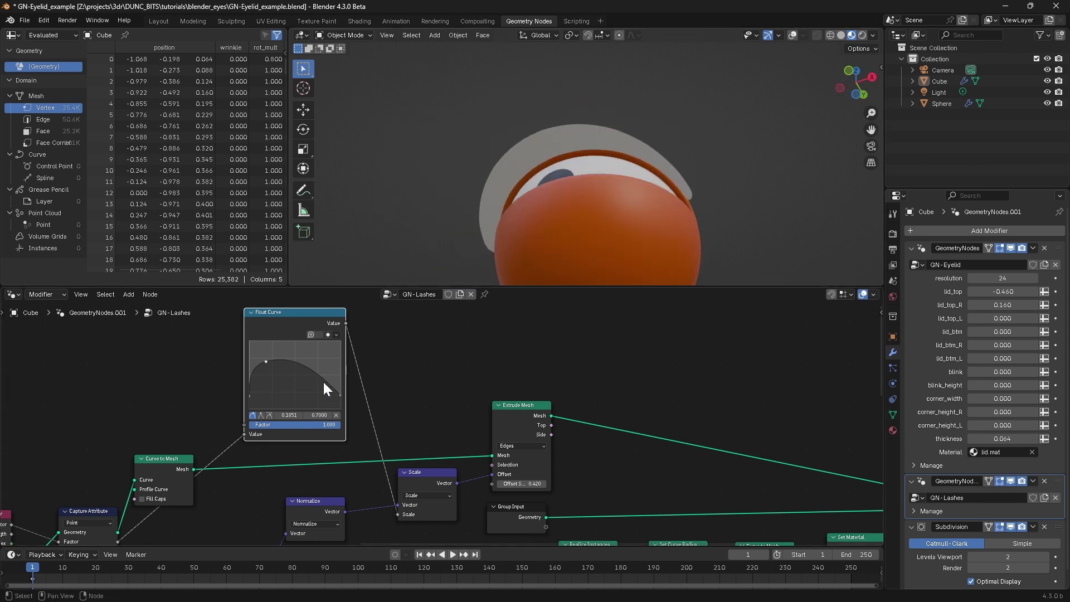
{"action": "left_click", "coordinate": [324, 390]}
{"action": "middle_click_drag", "start_coordinate": [435, 170], "coordinate": [482, 177]}
{"action": "left_click_drag", "start_coordinate": [521, 484], "coordinate": [530, 484]}
{"action": "middle_click_drag", "start_coordinate": [510, 186], "coordinate": [484, 262]}
Duplicate the lashes' Set Material node and insert the copy after Extrude Mesh in the strip branch.
{"action": "scroll", "coordinate": [580, 423], "scroll_direction": "down", "scroll_amount": 4}
{"action": "middle_click_drag", "start_coordinate": [705, 515], "coordinate": [566, 423]}
{"action": "left_click", "coordinate": [622, 432]}
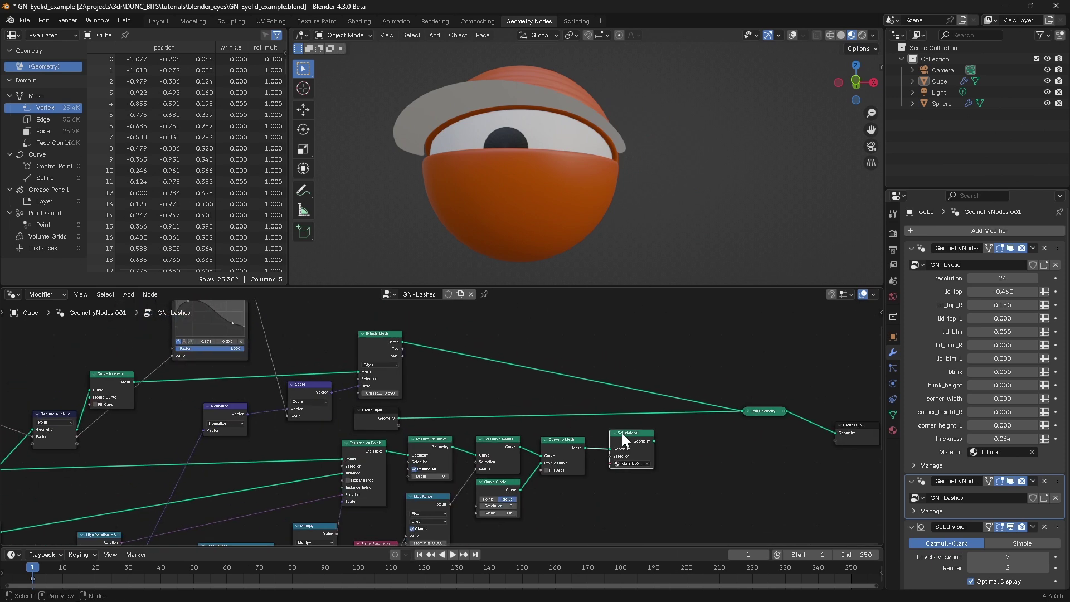
{"action": "key", "text": "shift+d"}
{"action": "left_click", "coordinate": [534, 356]}
Set the eyelid modifier's lid_top_R to 0.260 and inspect the strip lashes on the eye.
{"action": "mouse_move", "coordinate": [484, 182]}
{"action": "middle_mouse_down"}
{"action": "mouse_move", "coordinate": [495, 192]}
{"action": "mouse_move", "coordinate": [486, 172]}
{"action": "middle_mouse_up"}
{"action": "mouse_move", "coordinate": [998, 304]}
{"action": "left_mouse_down"}
{"action": "mouse_move", "coordinate": [1026, 303]}
{"action": "mouse_move", "coordinate": [980, 305]}
{"action": "left_mouse_up"}
{"action": "middle_click_drag", "start_coordinate": [528, 199], "coordinate": [616, 266]}
Cut the strip branch's link to Join Geometry and connect the instanced lashes' Set Material output to it instead.
{"action": "middle_click_drag", "start_coordinate": [702, 439], "coordinate": [557, 437]}
{"action": "right_click_drag", "start_coordinate": [505, 376], "coordinate": [510, 448], "text": "ctrl"}
{"action": "left_click", "coordinate": [504, 444]}
{"action": "left_click_drag", "start_coordinate": [510, 439], "coordinate": [598, 409]}
{"action": "mouse_move", "coordinate": [518, 245]}
{"action": "middle_mouse_down"}
{"action": "mouse_move", "coordinate": [482, 209]}
{"action": "mouse_move", "coordinate": [485, 179]}
{"action": "mouse_move", "coordinate": [600, 176]}
{"action": "mouse_move", "coordinate": [559, 236]}
{"action": "mouse_move", "coordinate": [504, 212]}
{"action": "mouse_move", "coordinate": [519, 224]}
{"action": "mouse_move", "coordinate": [456, 229]}
{"action": "mouse_move", "coordinate": [523, 235]}
{"action": "mouse_move", "coordinate": [514, 229]}
{"action": "middle_mouse_up"}
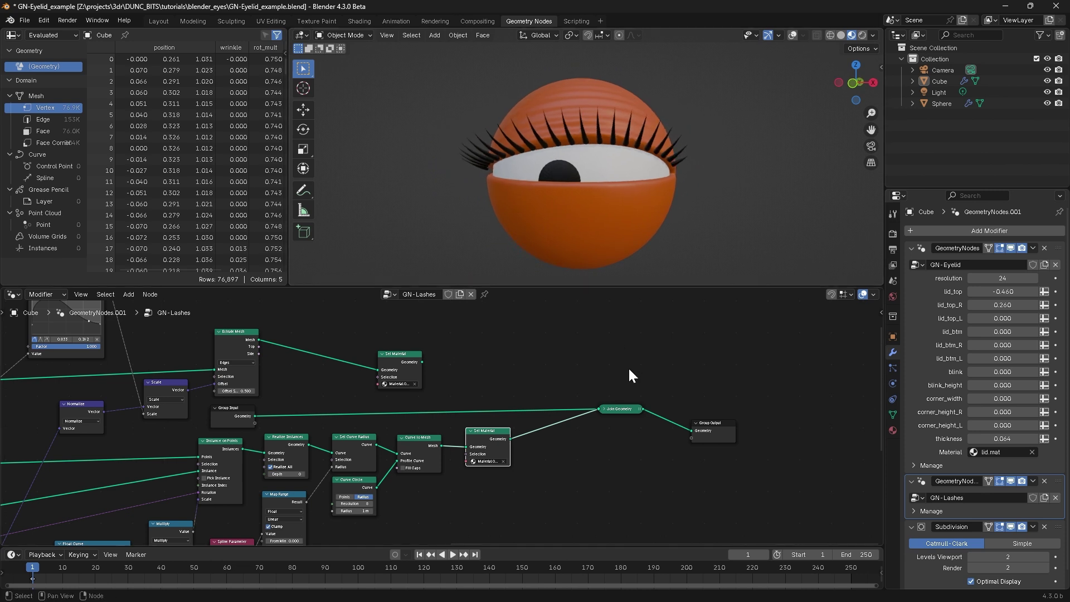